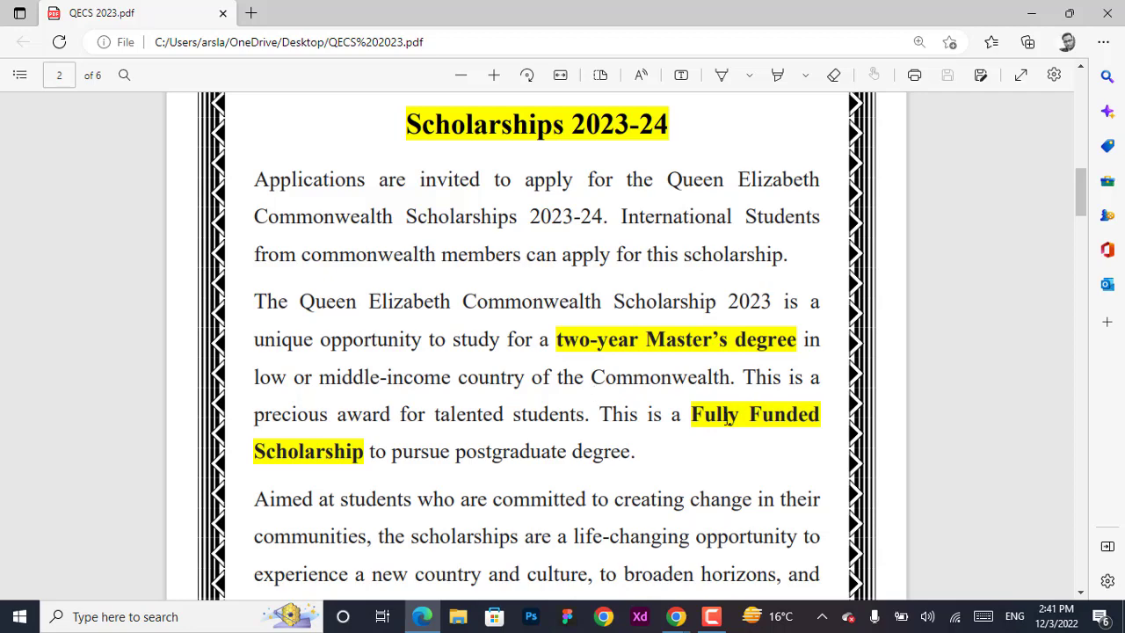
Read the scholarship details, the financial benefits and the list of participating countries in the QECS 2023 PDF
scroll(726, 420, down, 10)
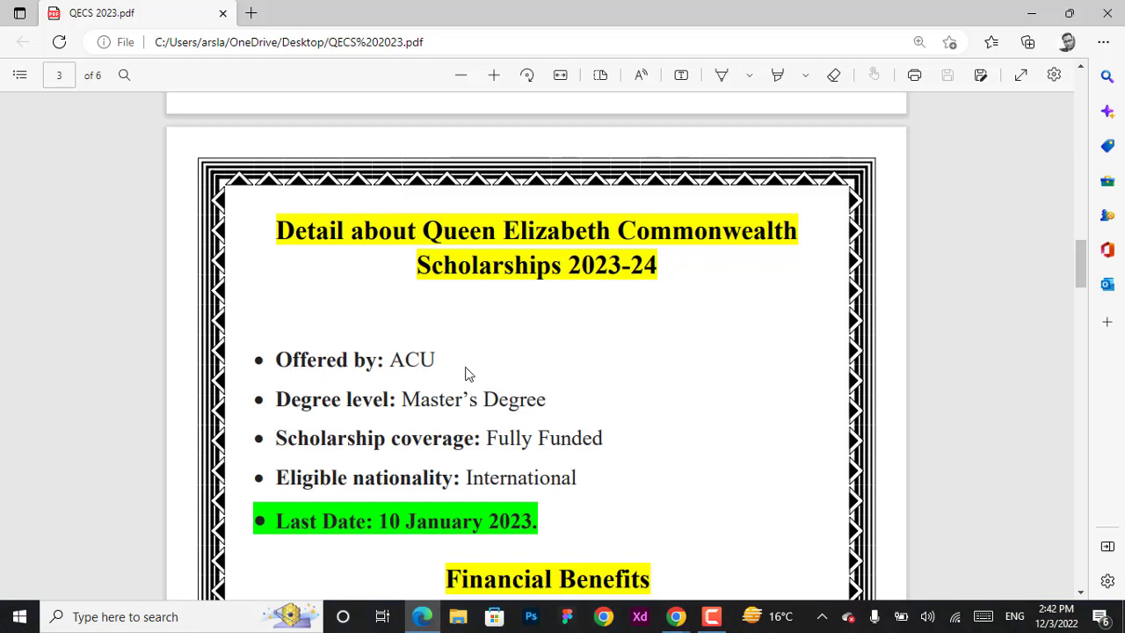
scroll(521, 378, down, 1)
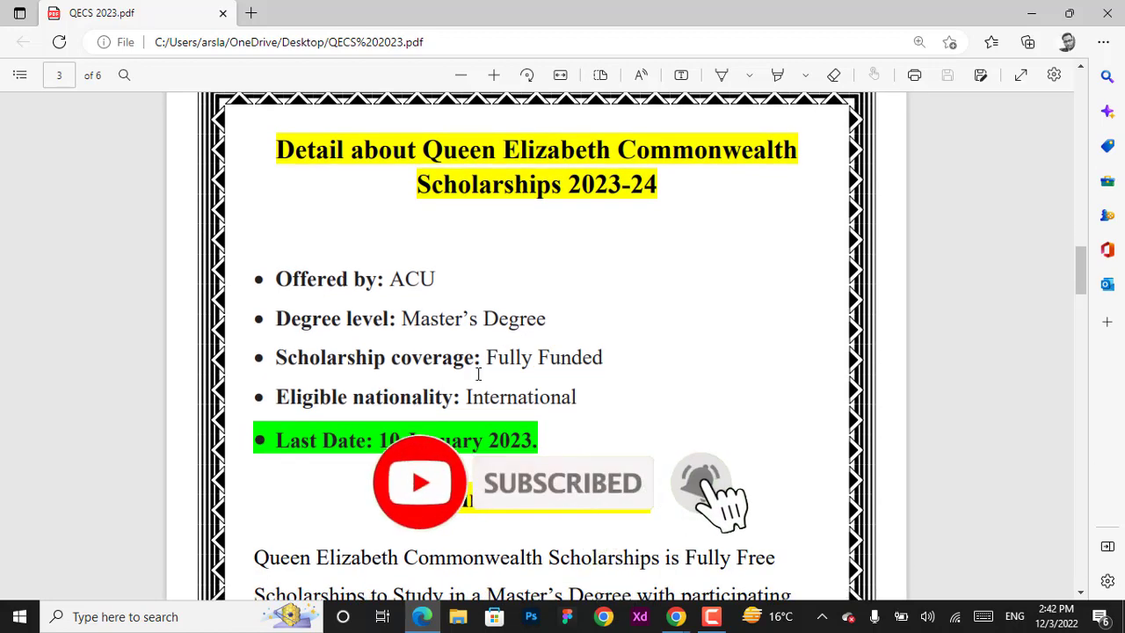
scroll(480, 374, down, 1)
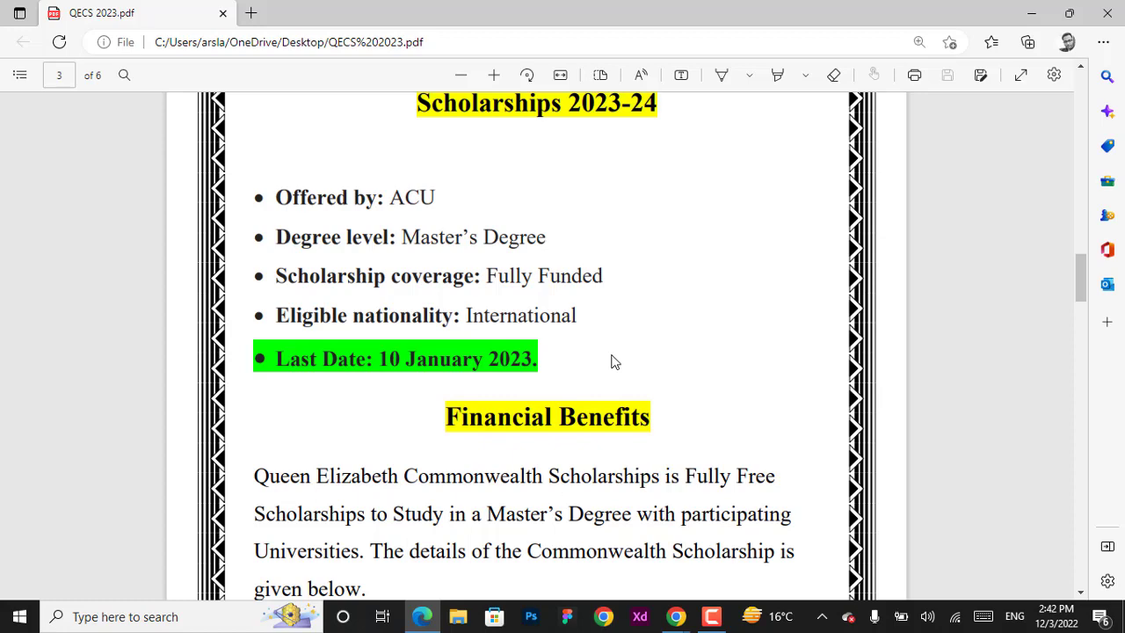
scroll(613, 361, down, 3)
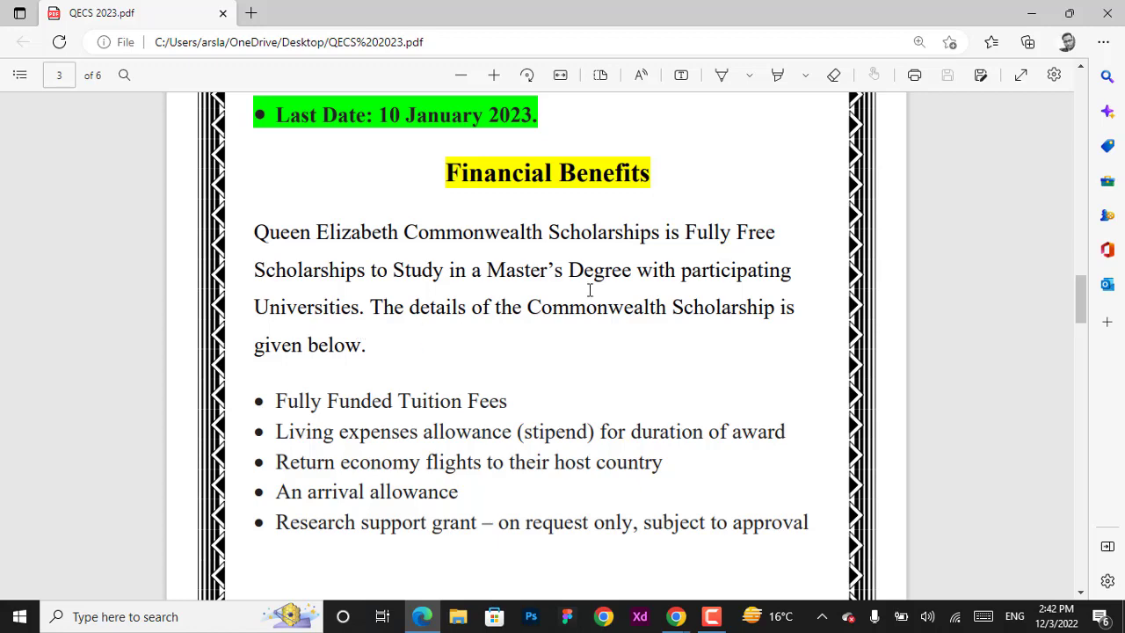
scroll(467, 319, down, 1)
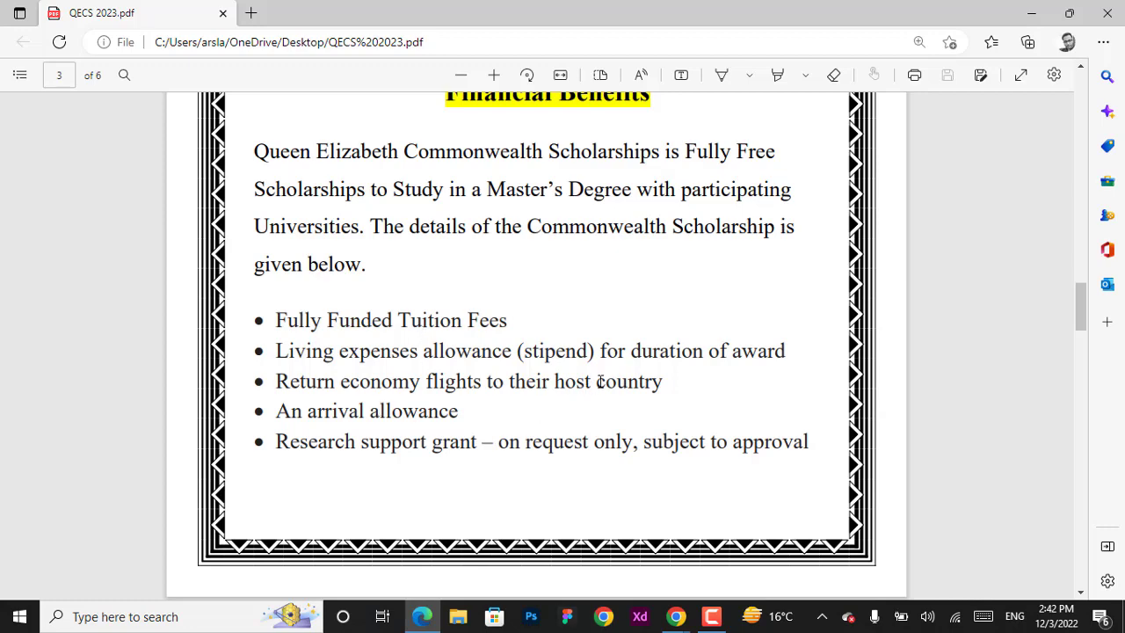
scroll(623, 319, down, 5)
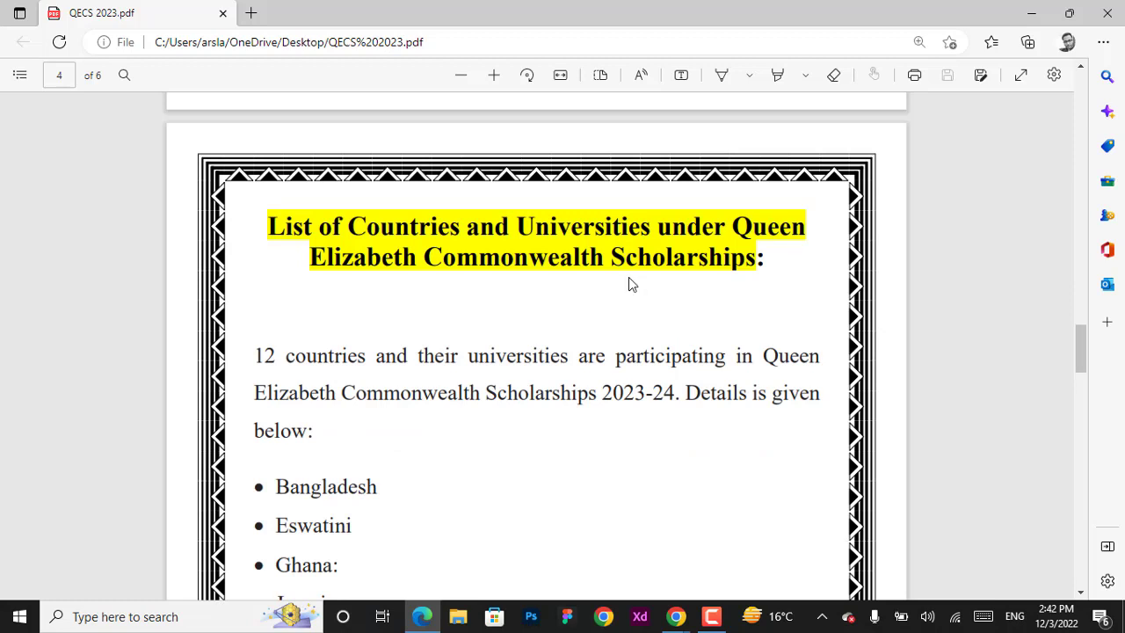
scroll(625, 290, down, 2)
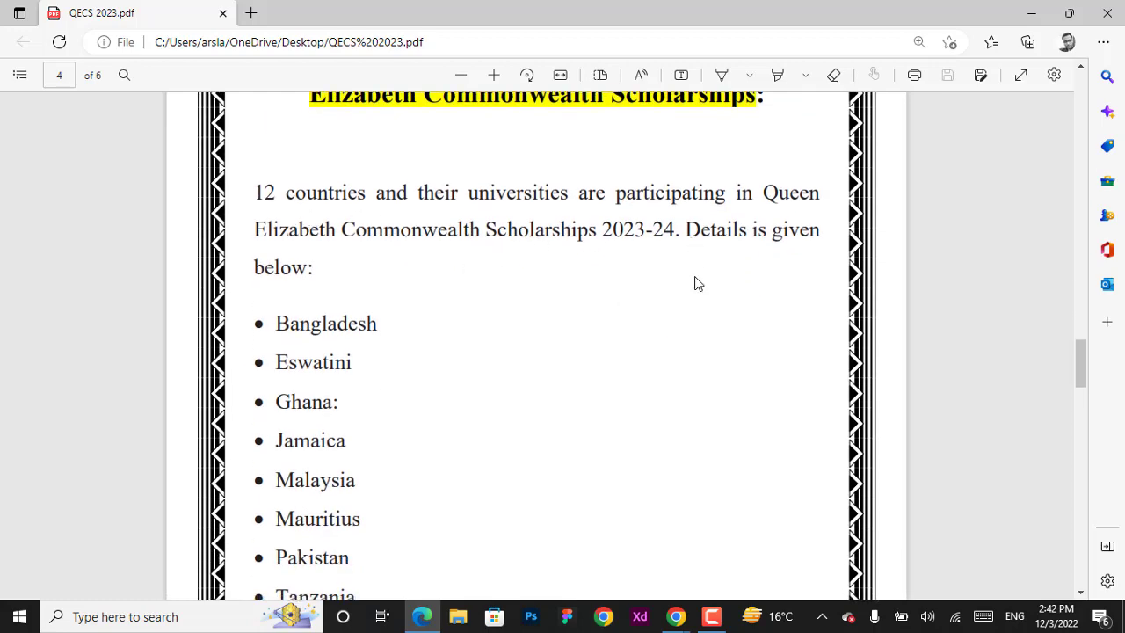
scroll(694, 283, down, 1)
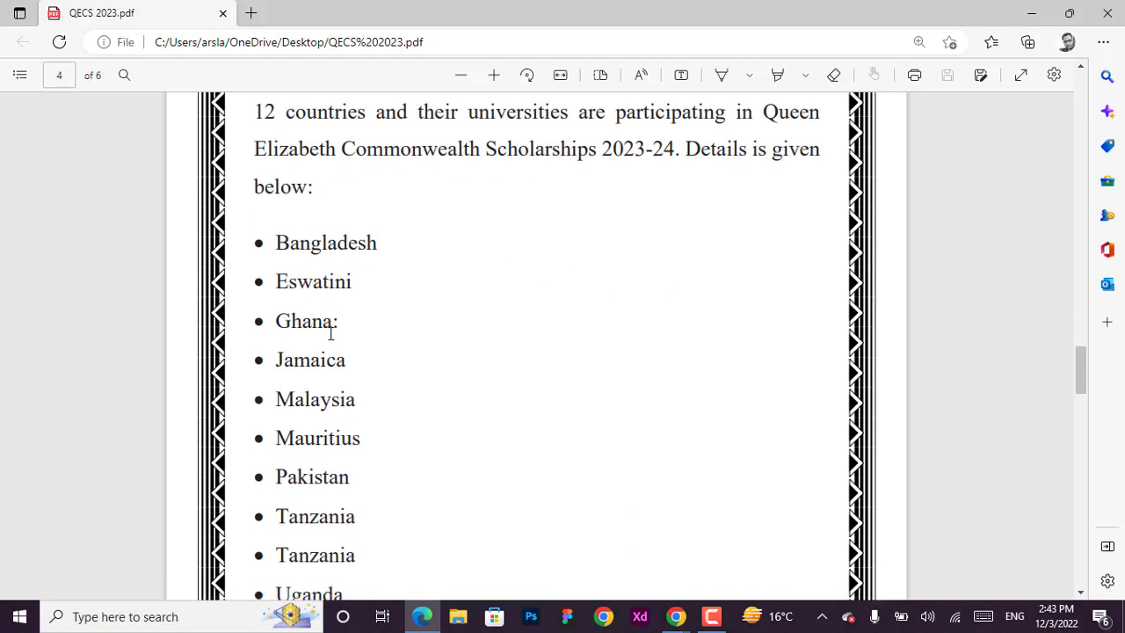
scroll(427, 307, down, 1)
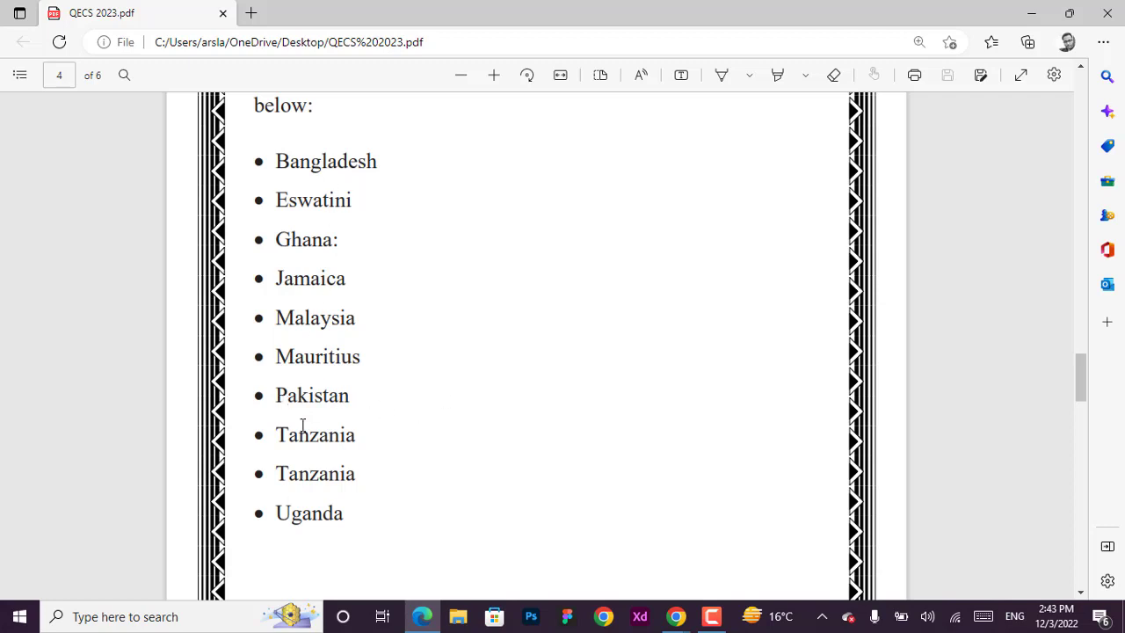
Review the PDF's eligibility criteria, the countries by region and the application form sections under How to Apply
scroll(623, 289, down, 5)
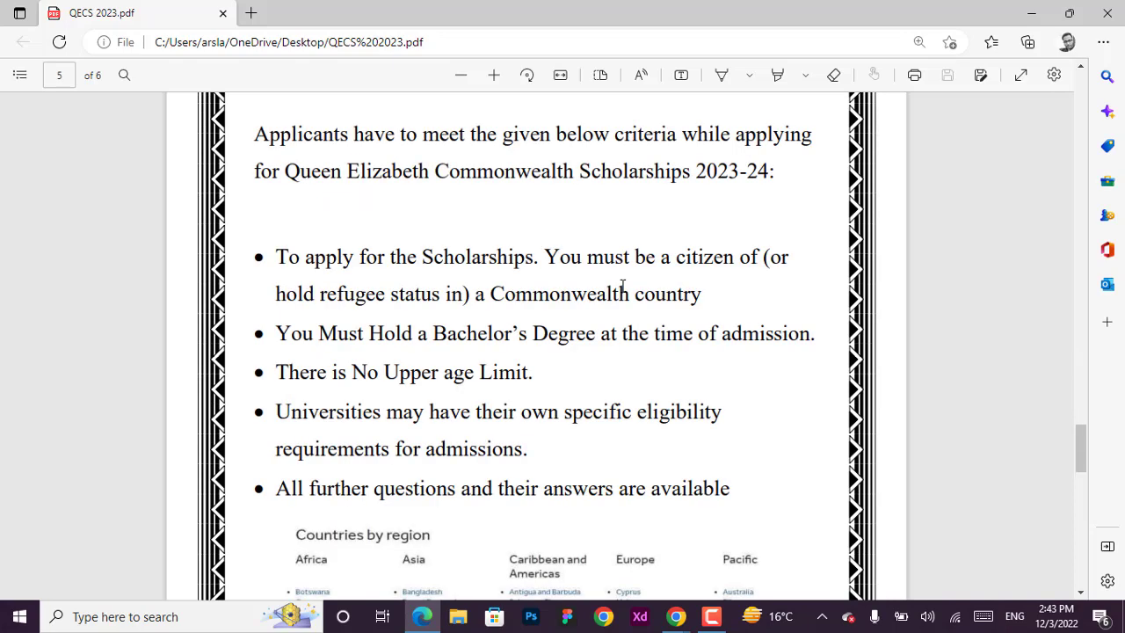
scroll(622, 286, up, 2)
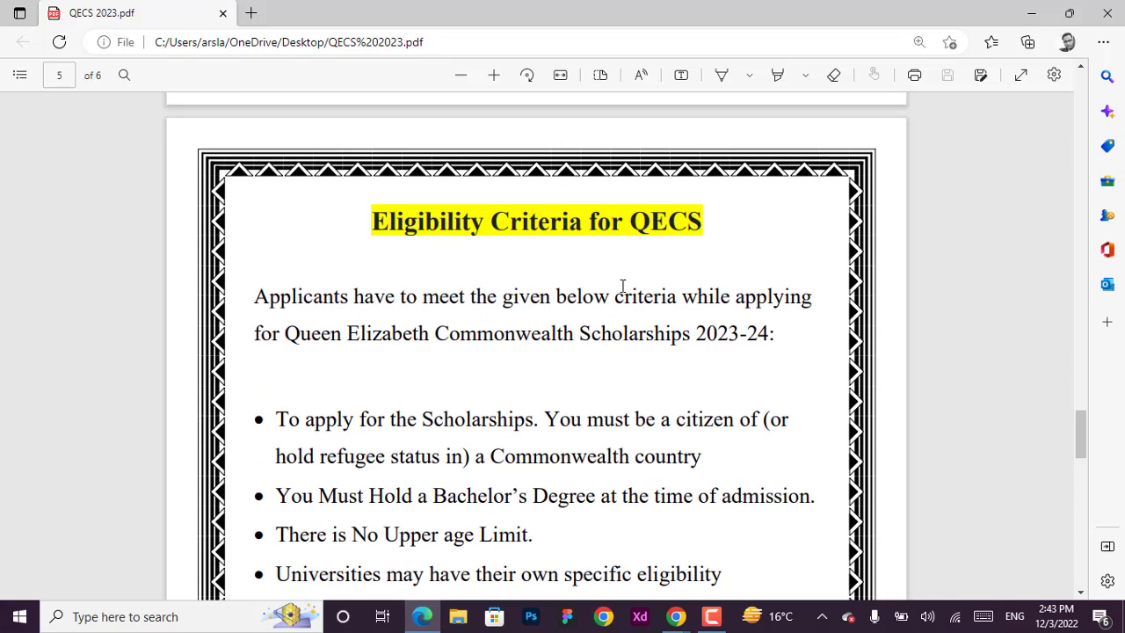
scroll(622, 286, down, 3)
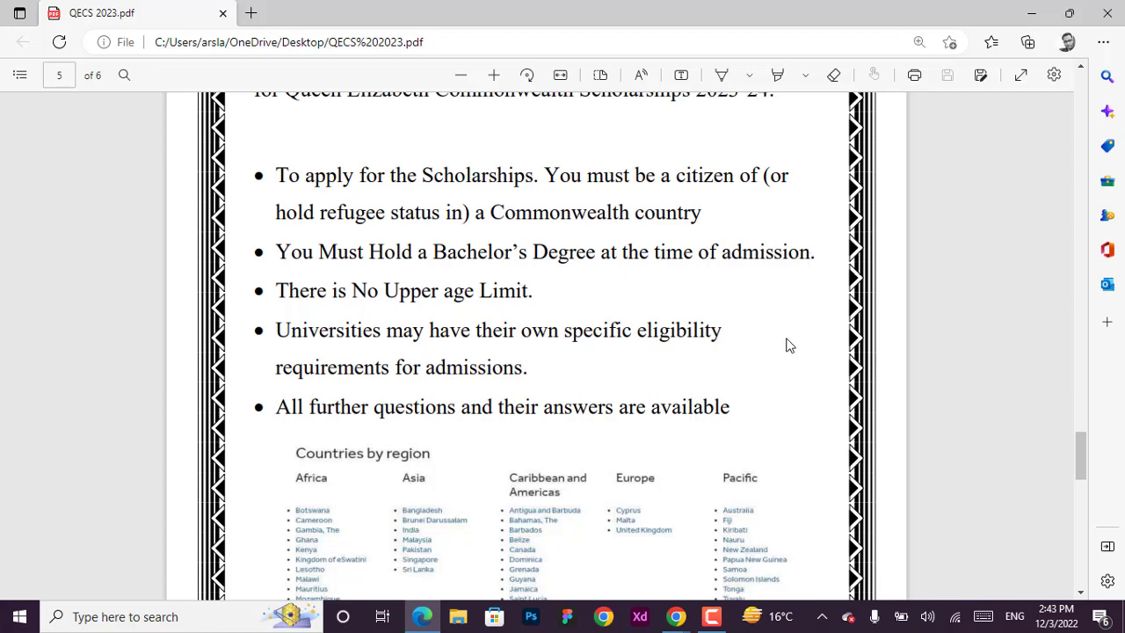
scroll(491, 352, down, 1)
scroll(492, 352, down, 3)
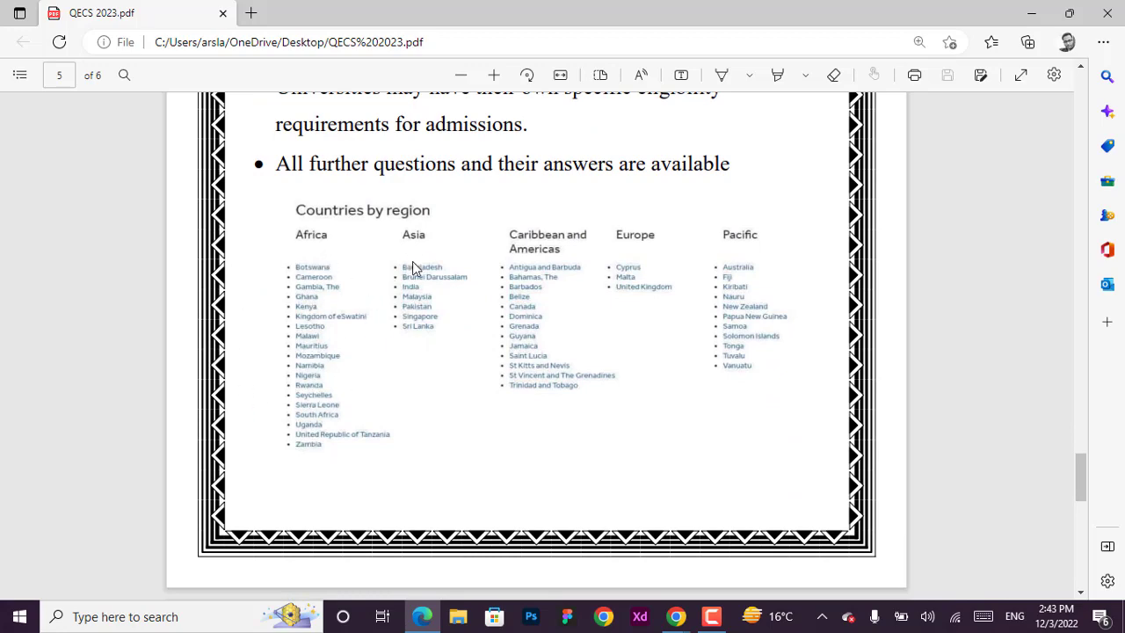
scroll(793, 427, down, 6)
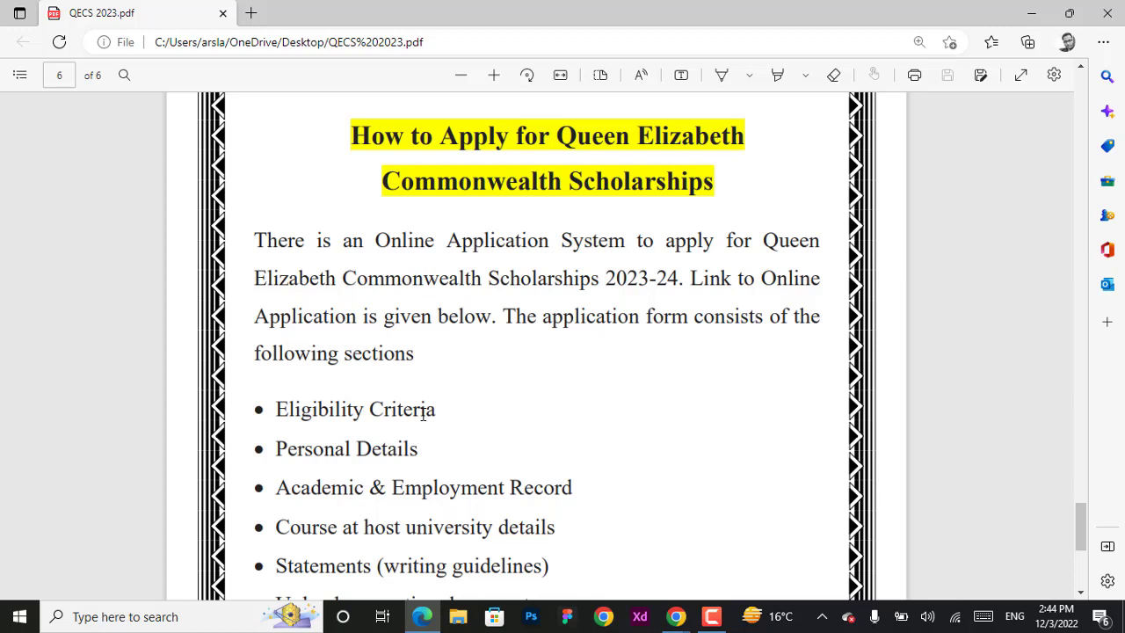
scroll(422, 413, down, 1)
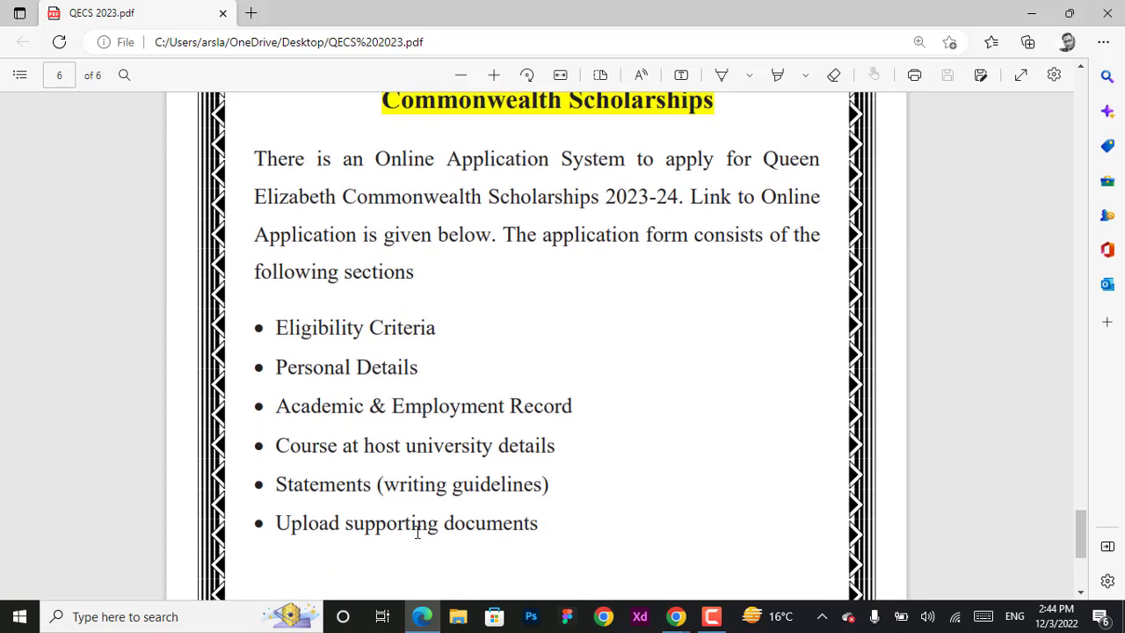
Switch to Chrome's Queen Elizabeth Commonwealth Scholarships page and examine the introduction and what the scholarship covers
key(alt+Tab)
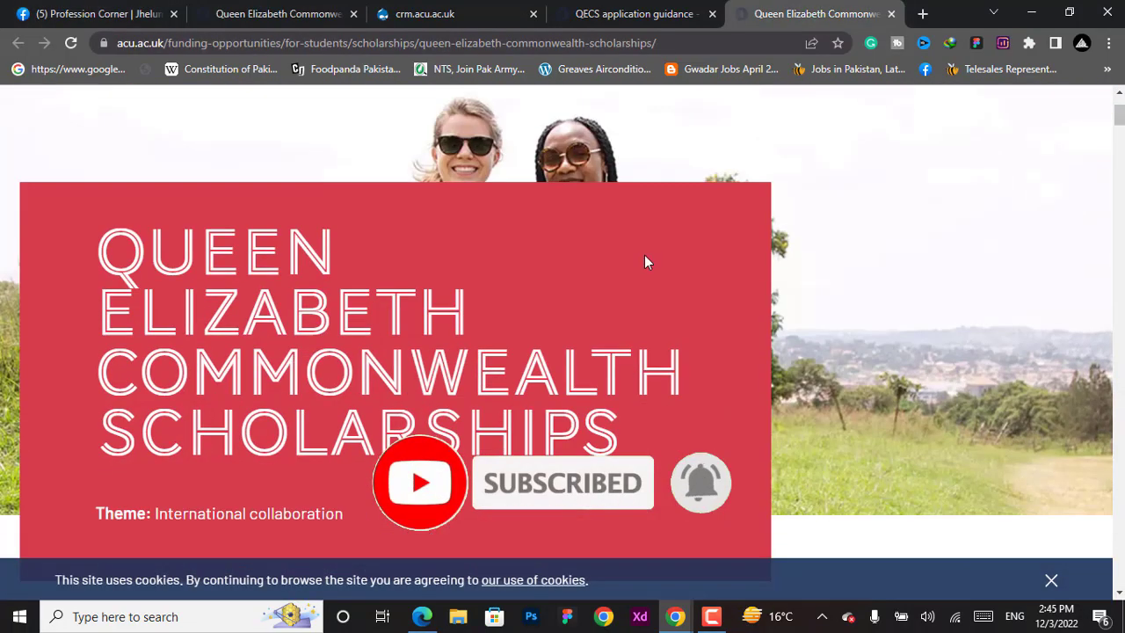
scroll(645, 260, up, 2)
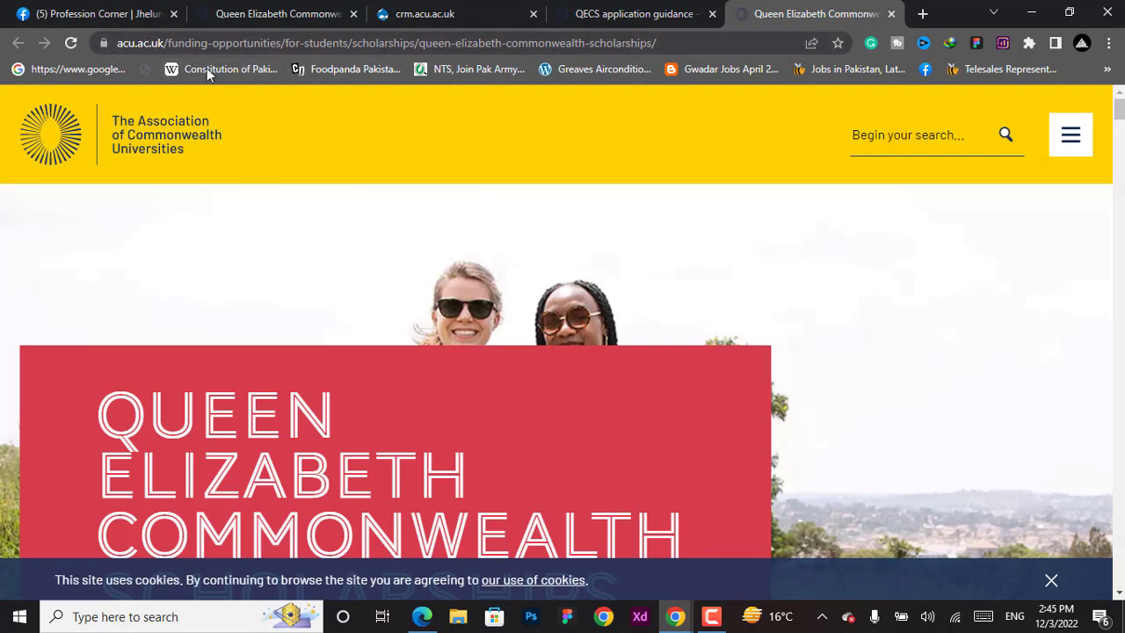
scroll(597, 263, down, 2)
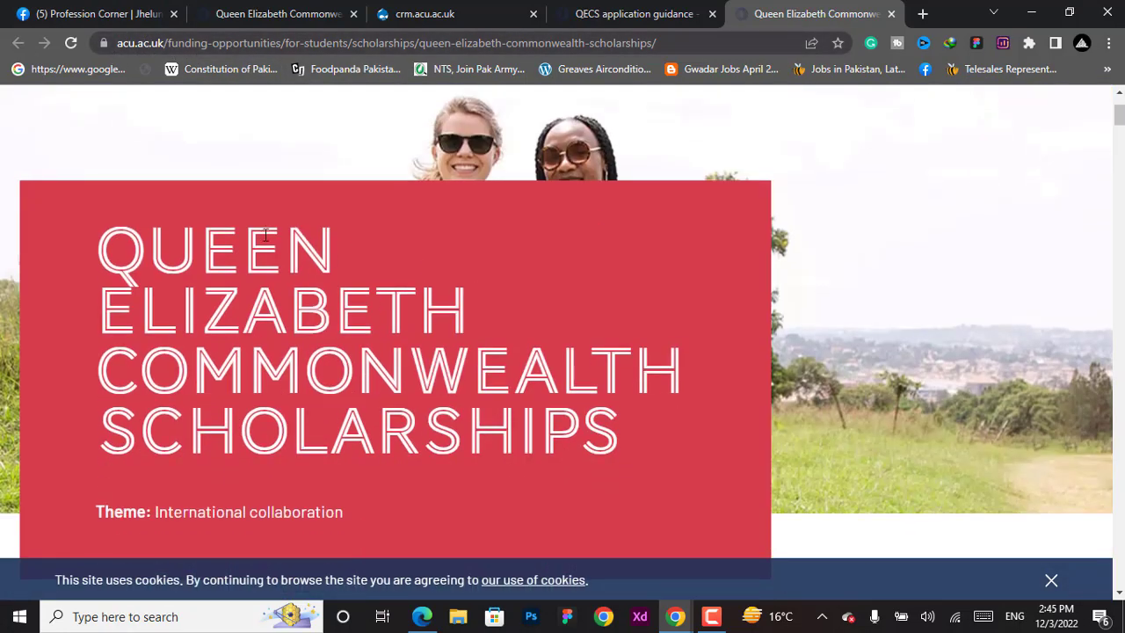
scroll(264, 235, down, 5)
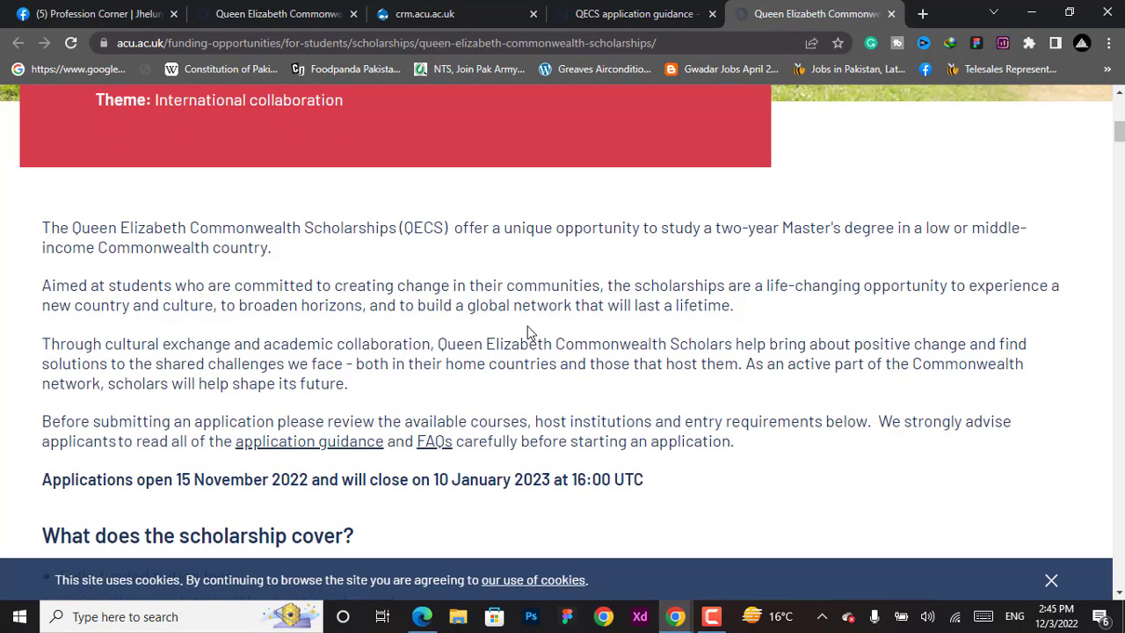
scroll(590, 232, down, 4)
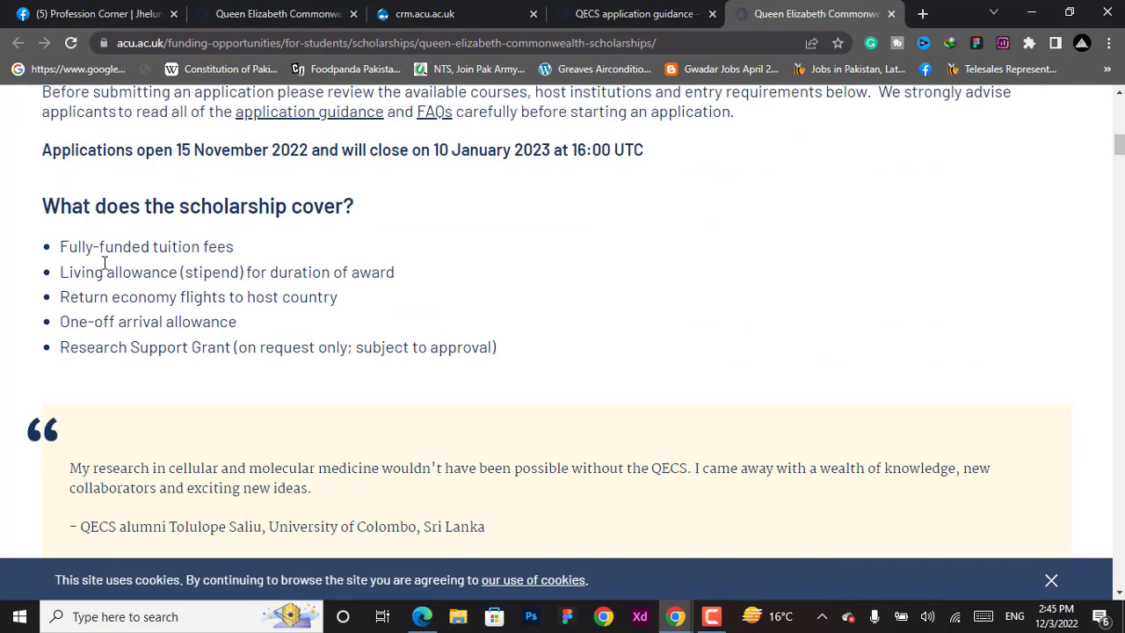
drag(79, 249, 527, 367)
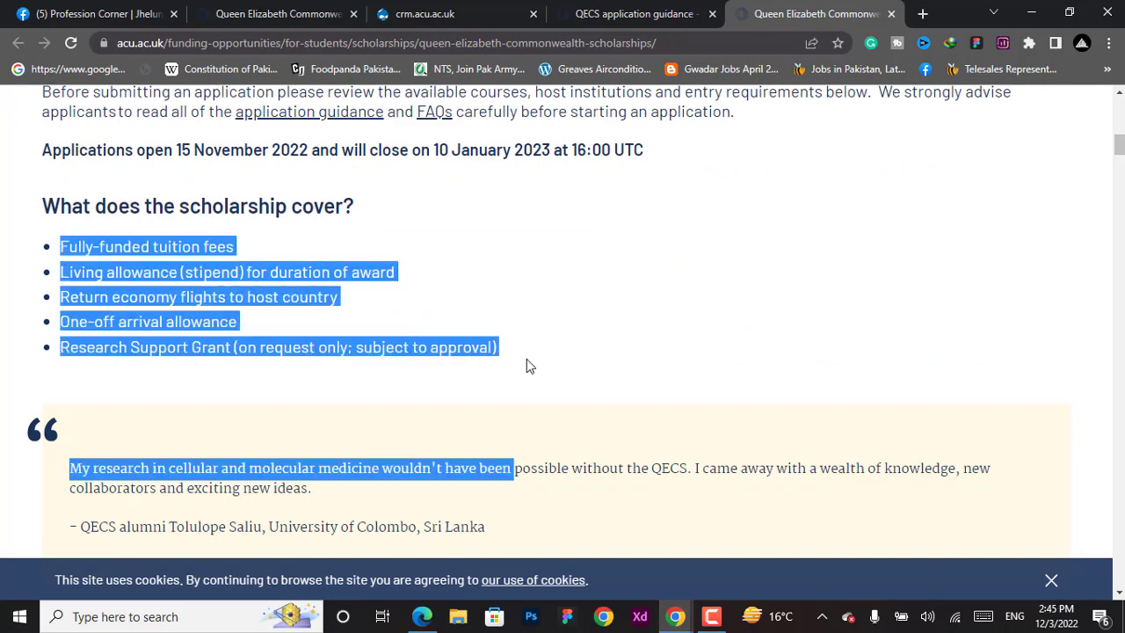
click(484, 344)
Examine the courses and university entry requirements for Bangladesh and Eswatini in the Applications Now Open section
scroll(510, 346, down, 6)
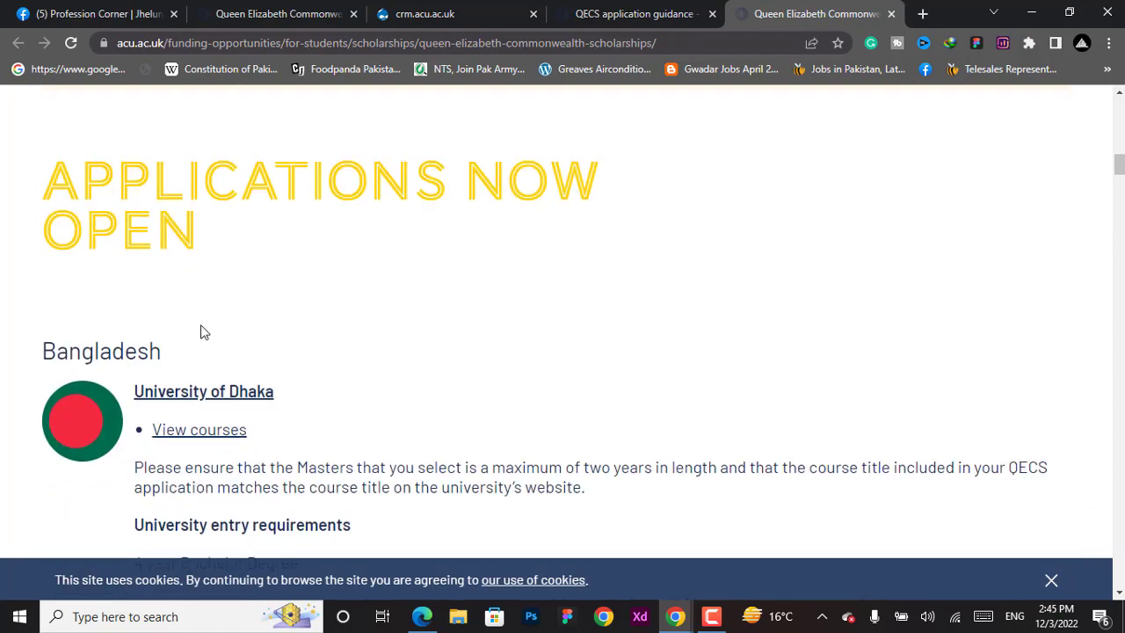
scroll(201, 329, down, 2)
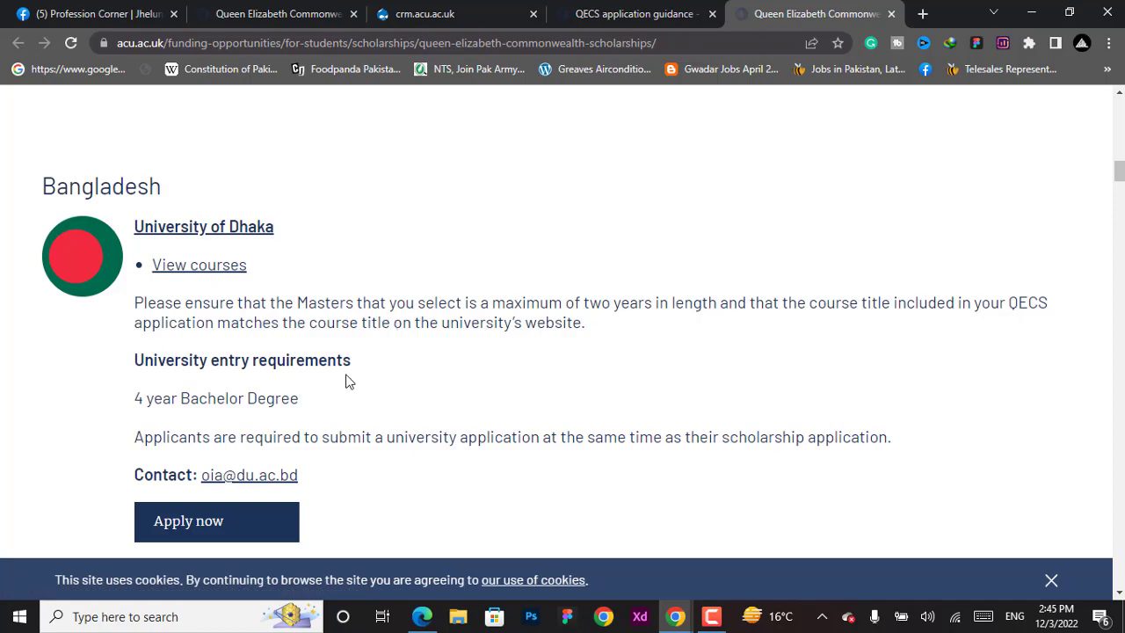
scroll(227, 316, down, 2)
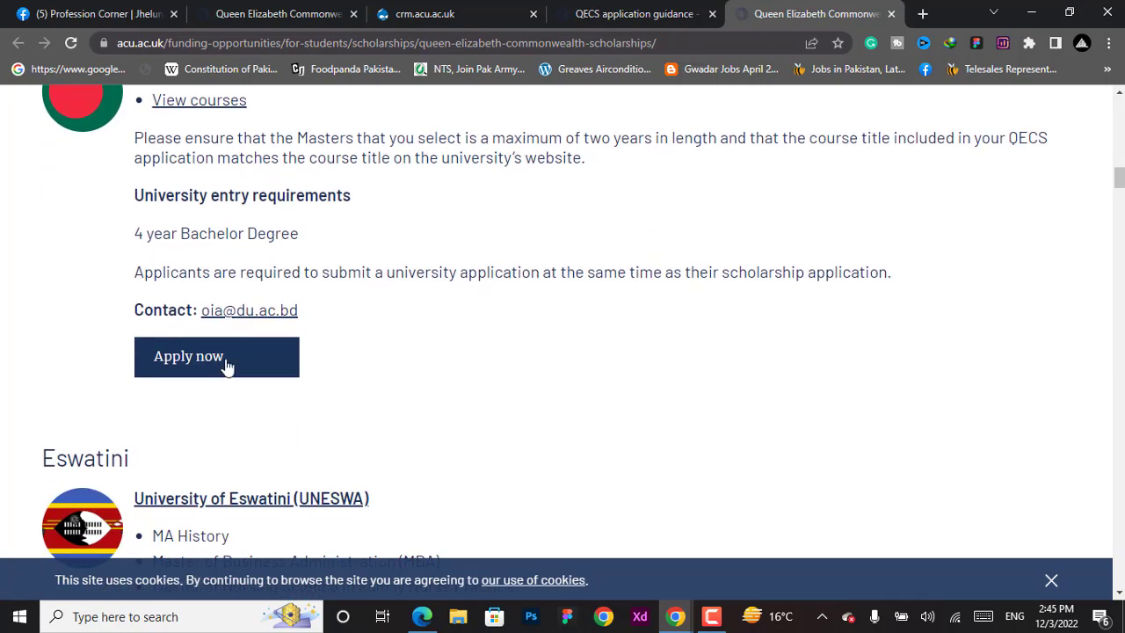
scroll(255, 379, up, 2)
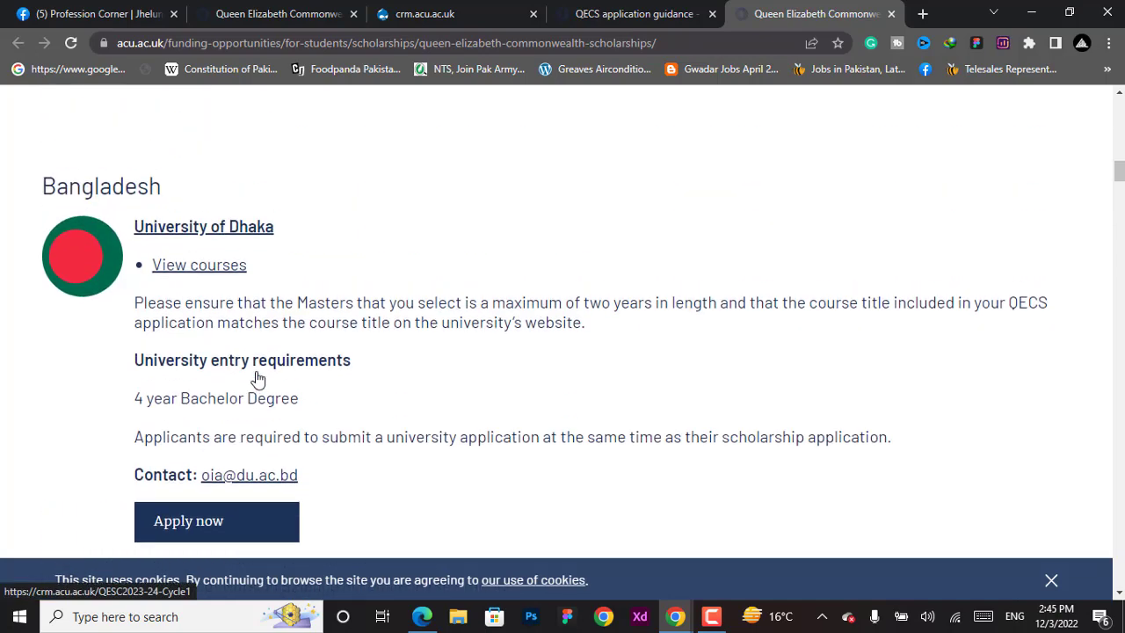
scroll(254, 378, down, 4)
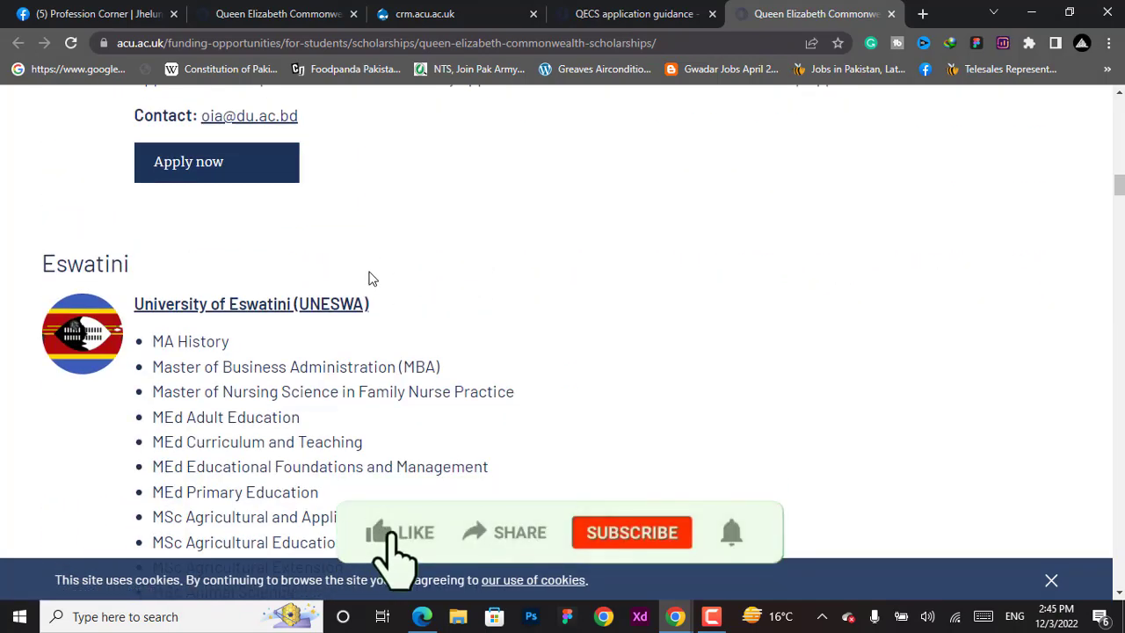
scroll(369, 279, down, 2)
scroll(272, 206, down, 1)
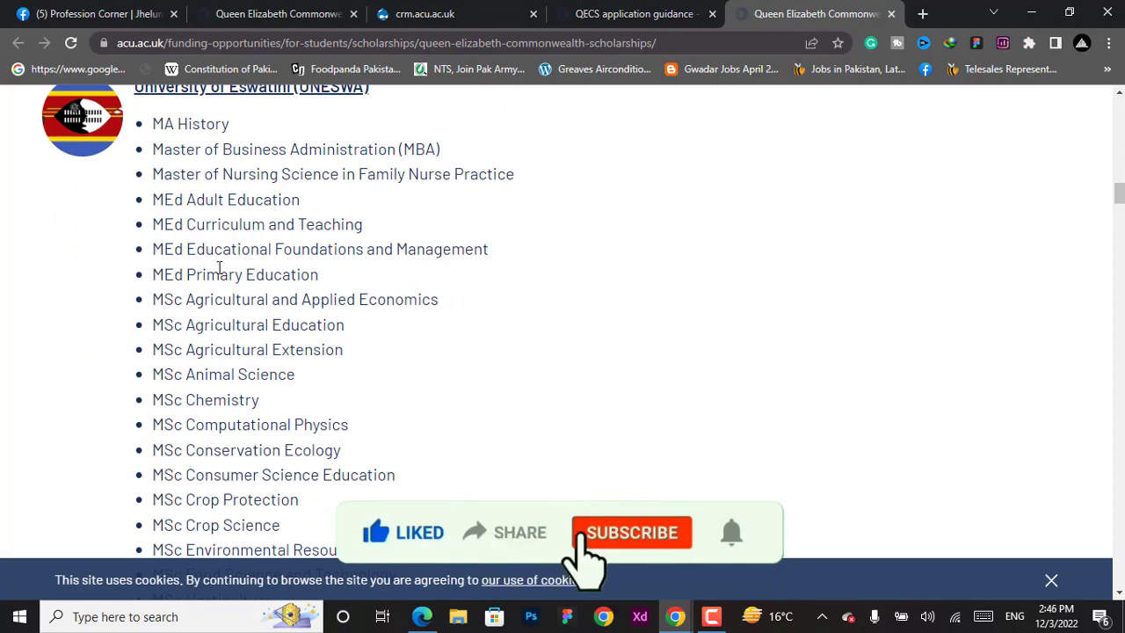
scroll(246, 303, down, 5)
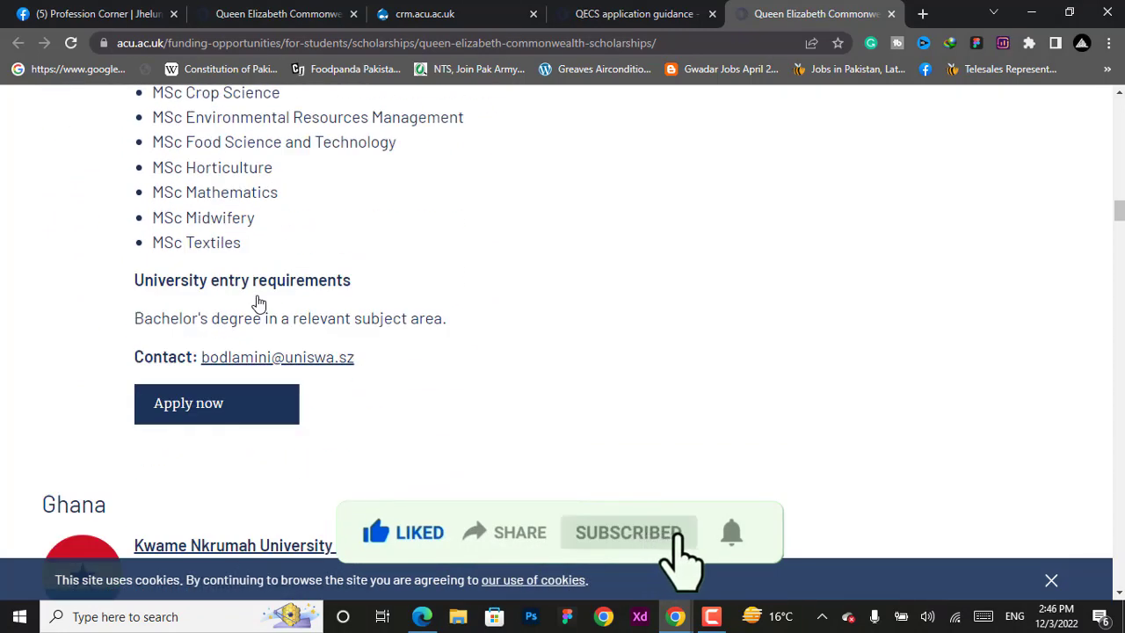
scroll(257, 305, up, 1)
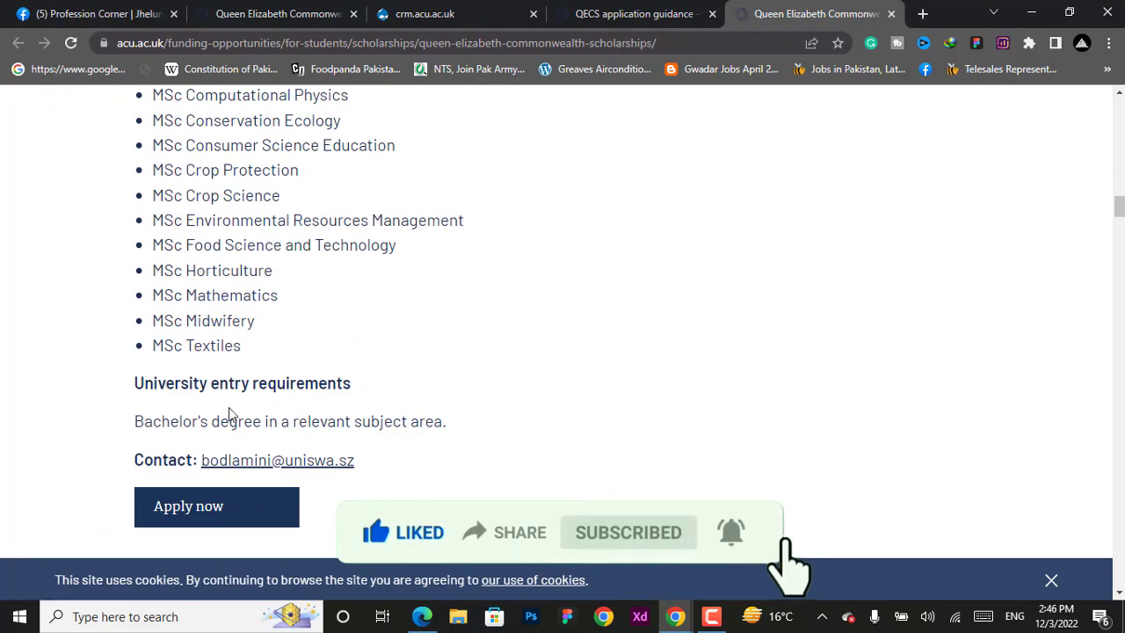
Look through the Ghana, Jamaica and Malaysia listings and examine the entry requirements of COMSATS University Islamabad in Pakistan
scroll(361, 435, down, 5)
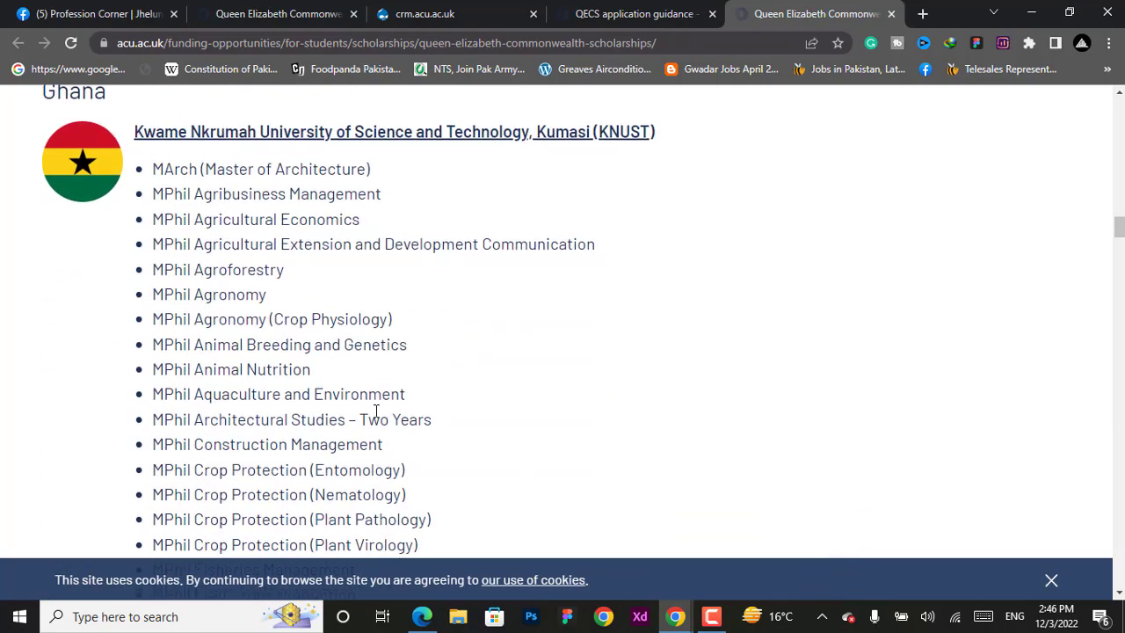
scroll(376, 411, down, 20)
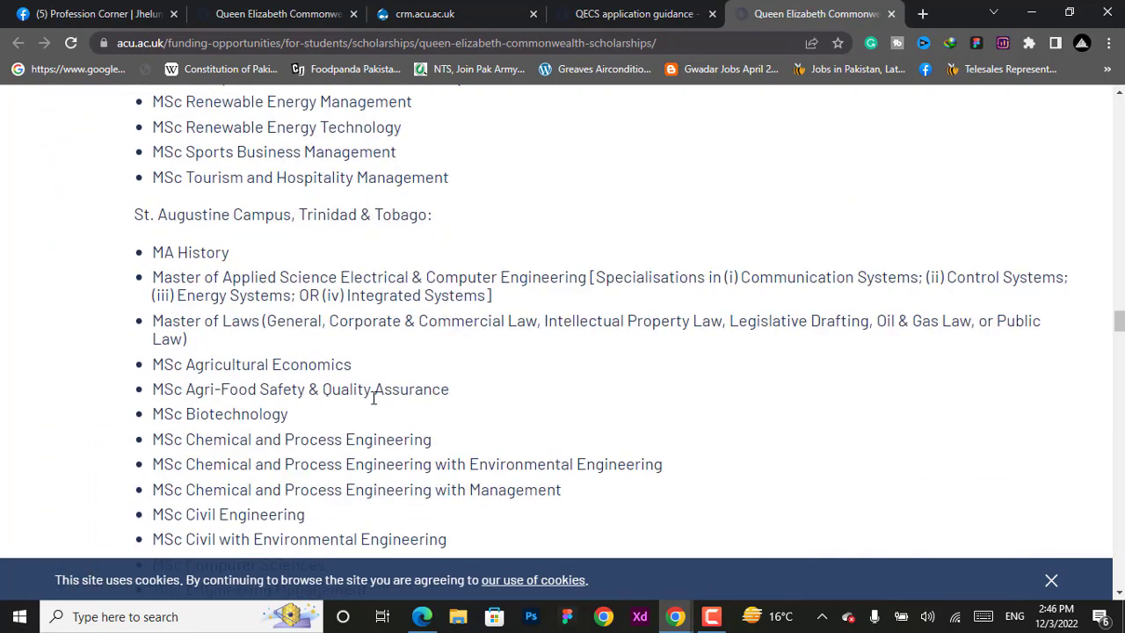
scroll(371, 397, down, 16)
scroll(312, 378, up, 2)
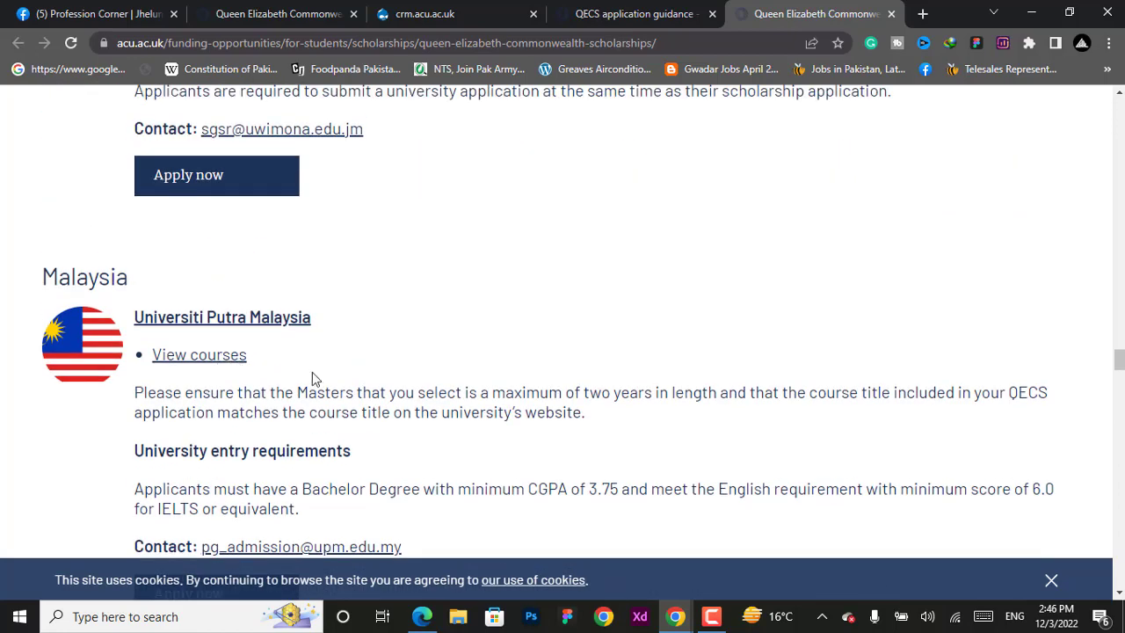
scroll(312, 378, down, 3)
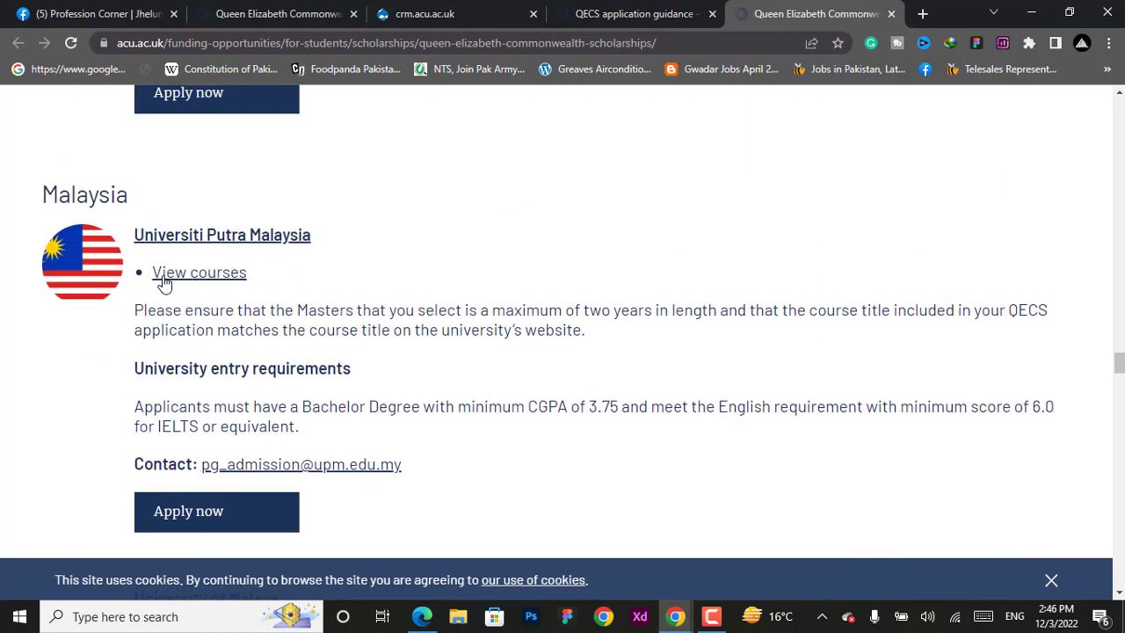
scroll(208, 277, down, 15)
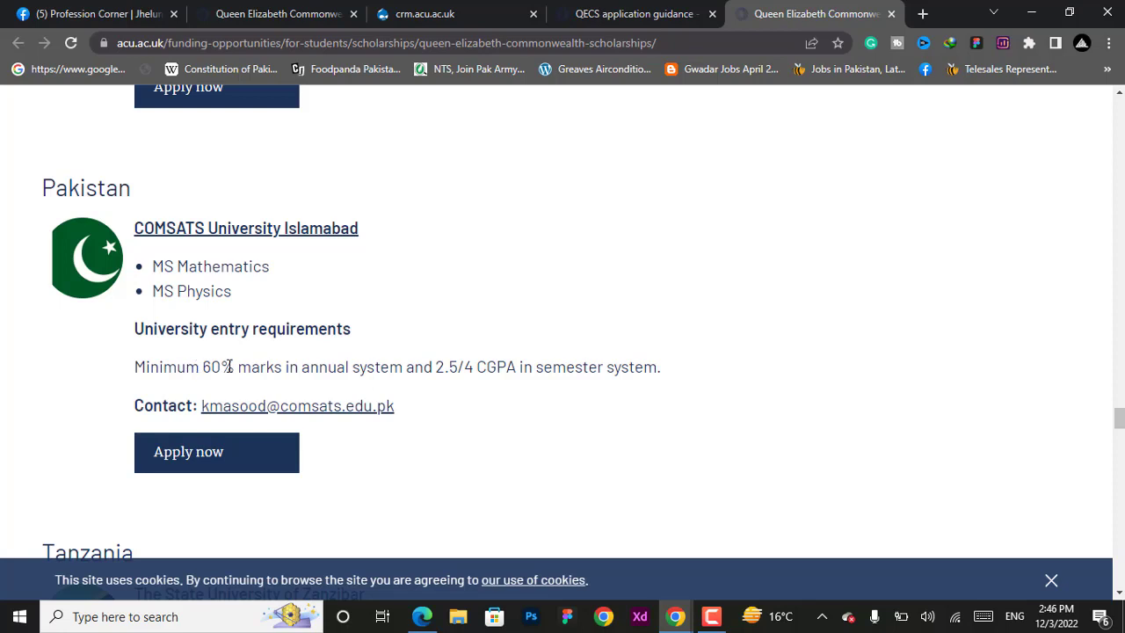
drag(227, 367, 291, 366)
click(575, 403)
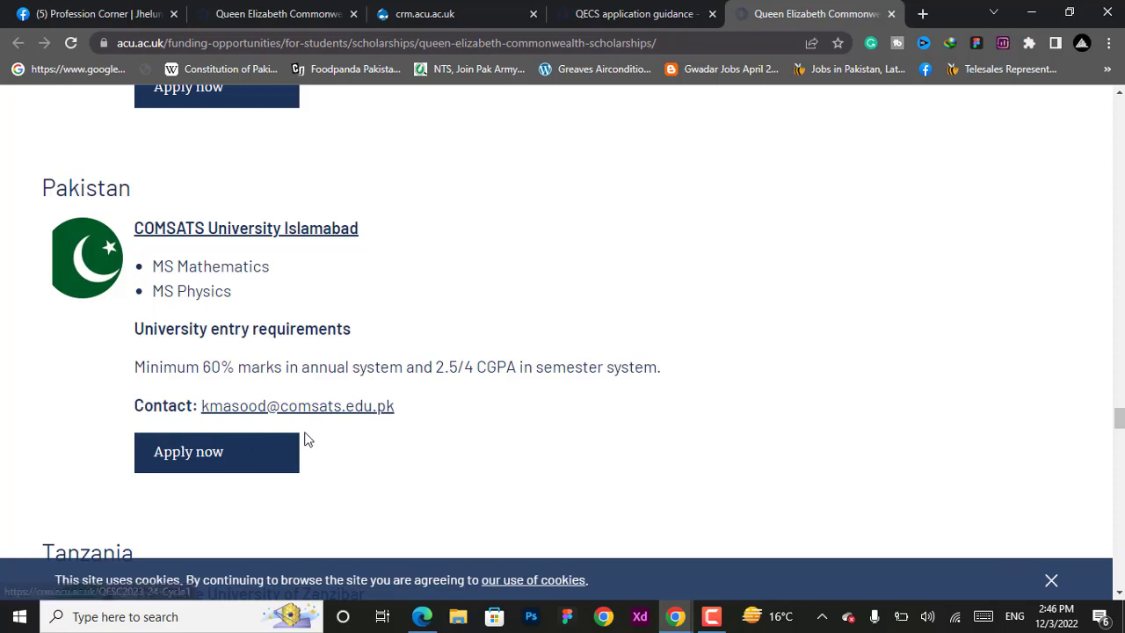
Switch to the QECS application guidance page and examine which sections the application form consists of
scroll(495, 404, down, 5)
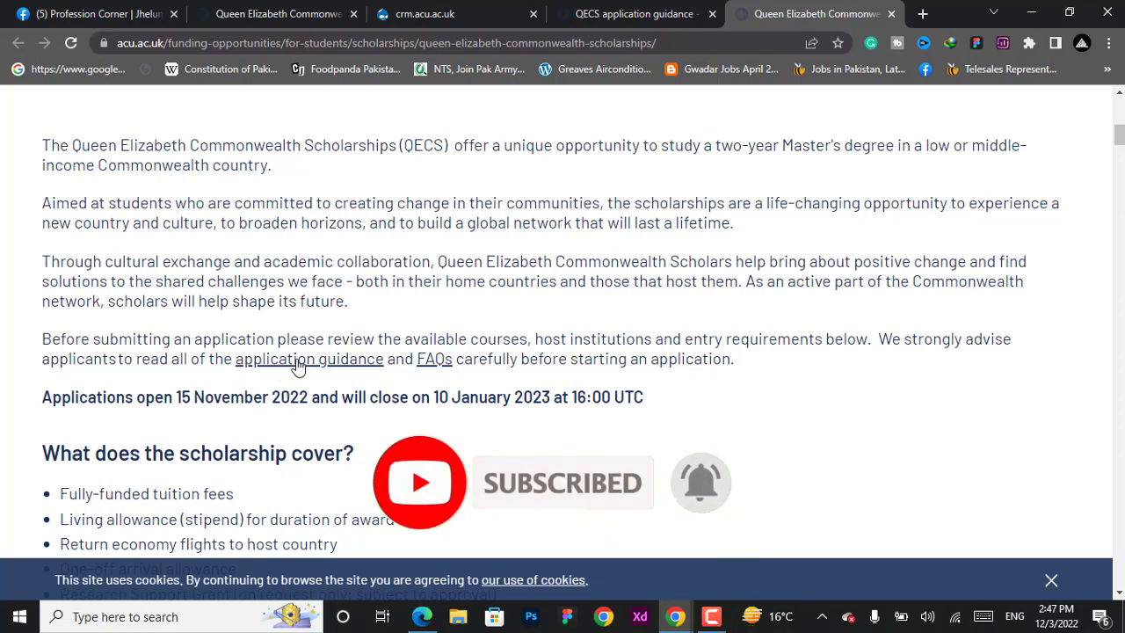
click(606, 13)
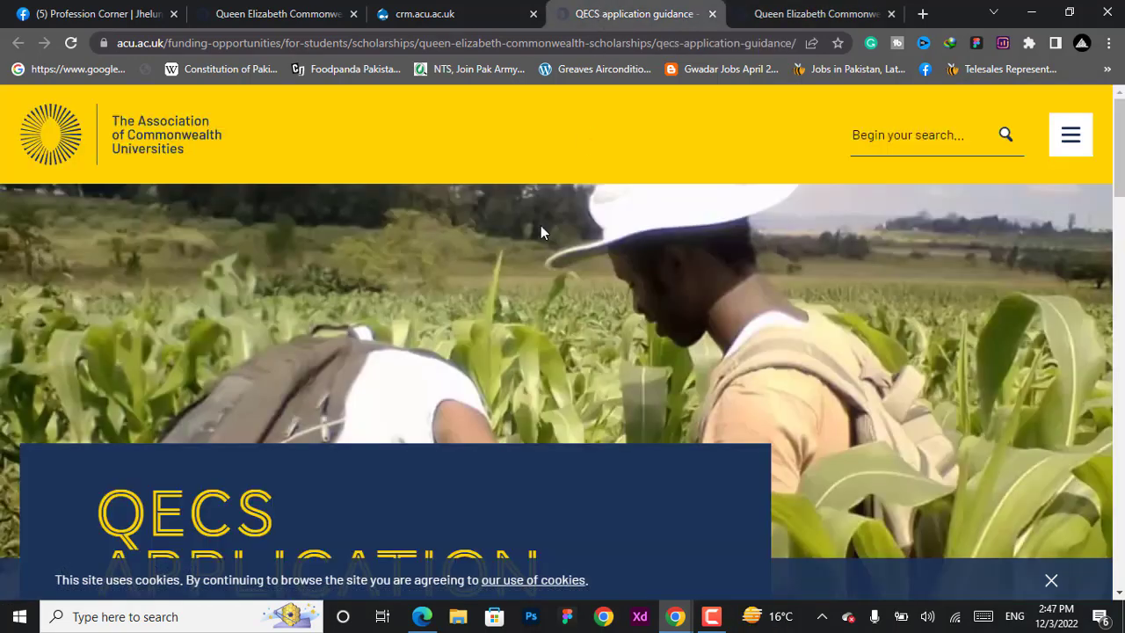
scroll(176, 258, down, 4)
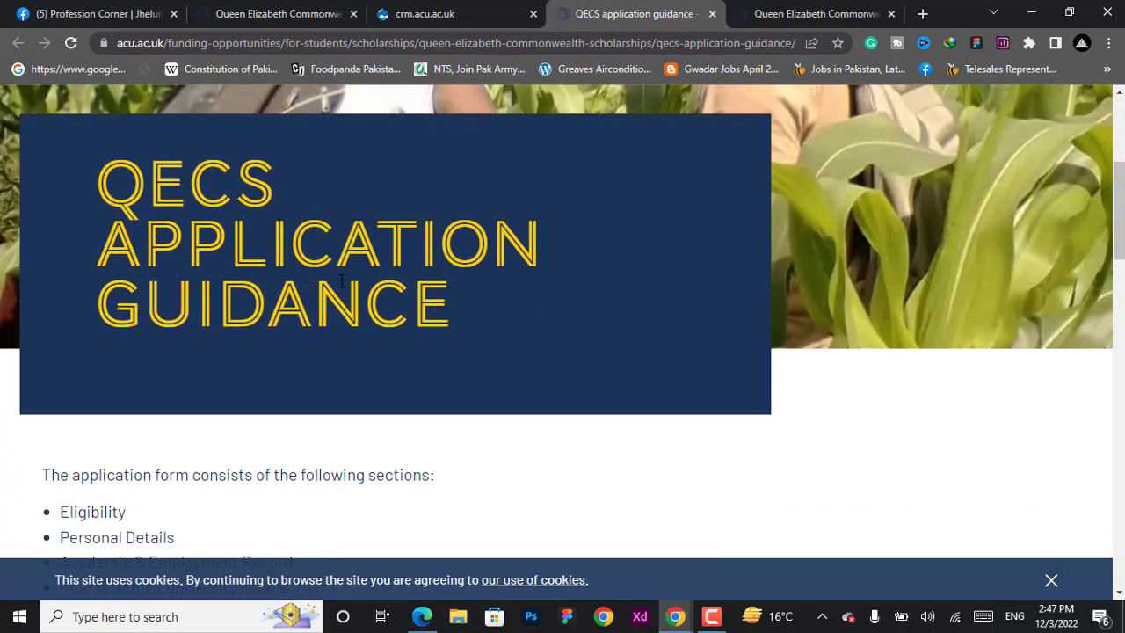
scroll(334, 302, down, 4)
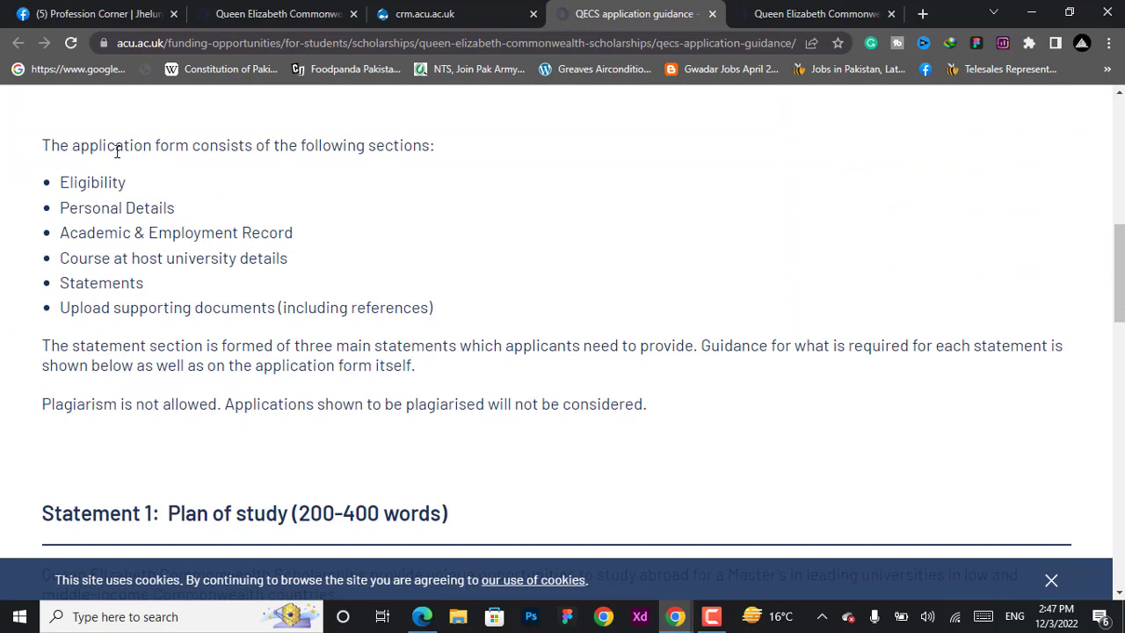
drag(74, 147, 301, 146)
click(155, 186)
scroll(260, 277, down, 4)
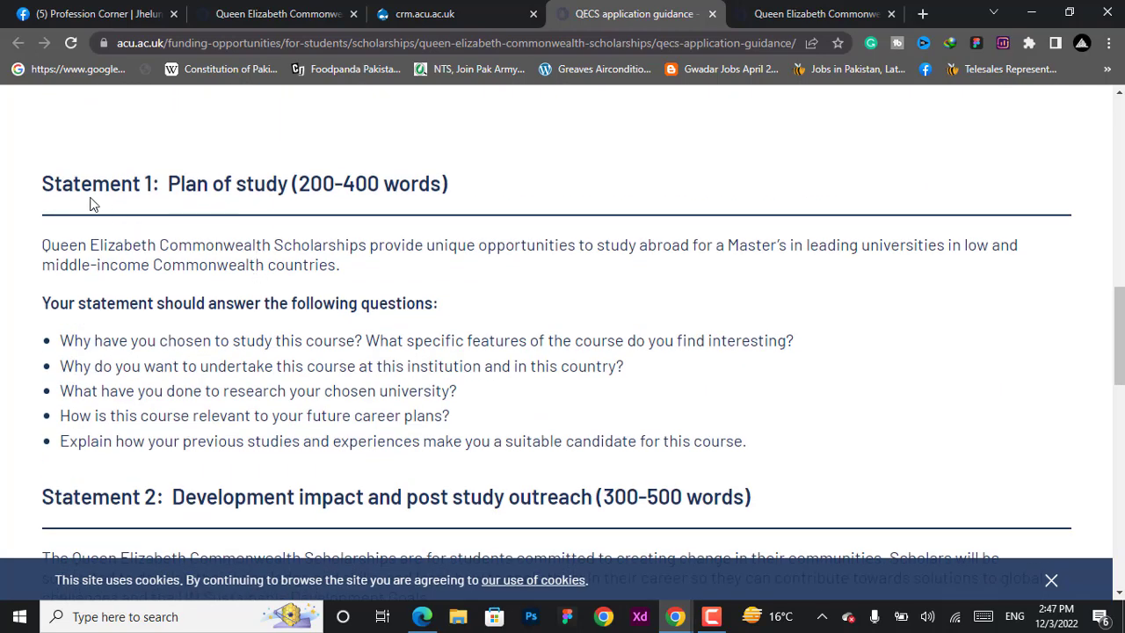
Examine the word limit and the questions to answer for Statement 1: Plan of study
scroll(176, 216, up, 1)
scroll(167, 255, up, 1)
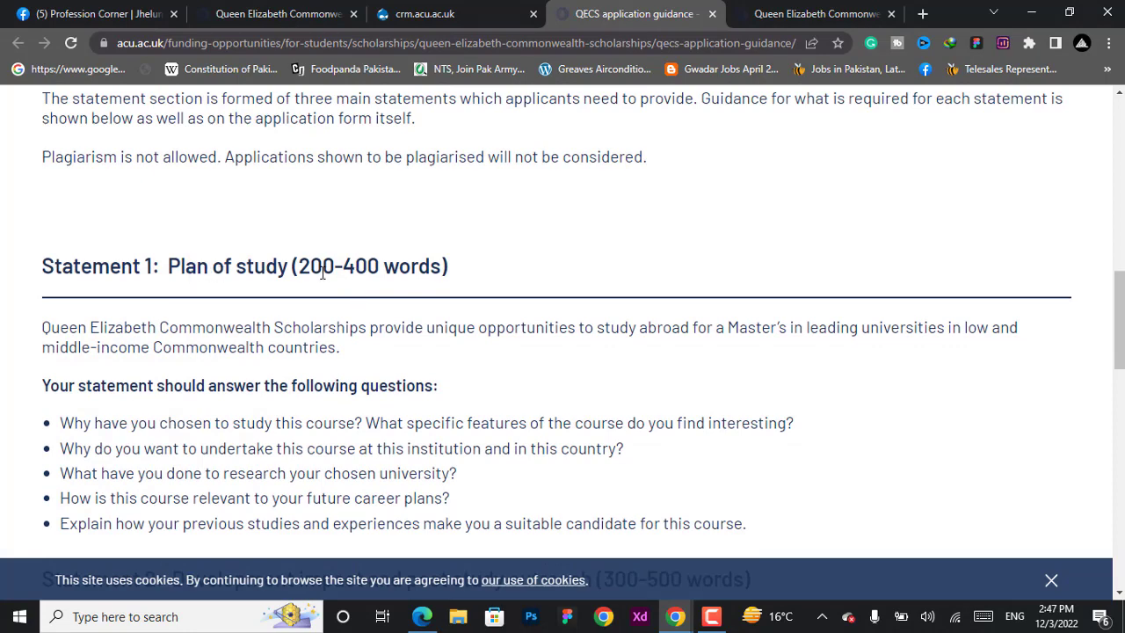
drag(301, 270, 448, 267)
click(477, 304)
scroll(196, 334, down, 1)
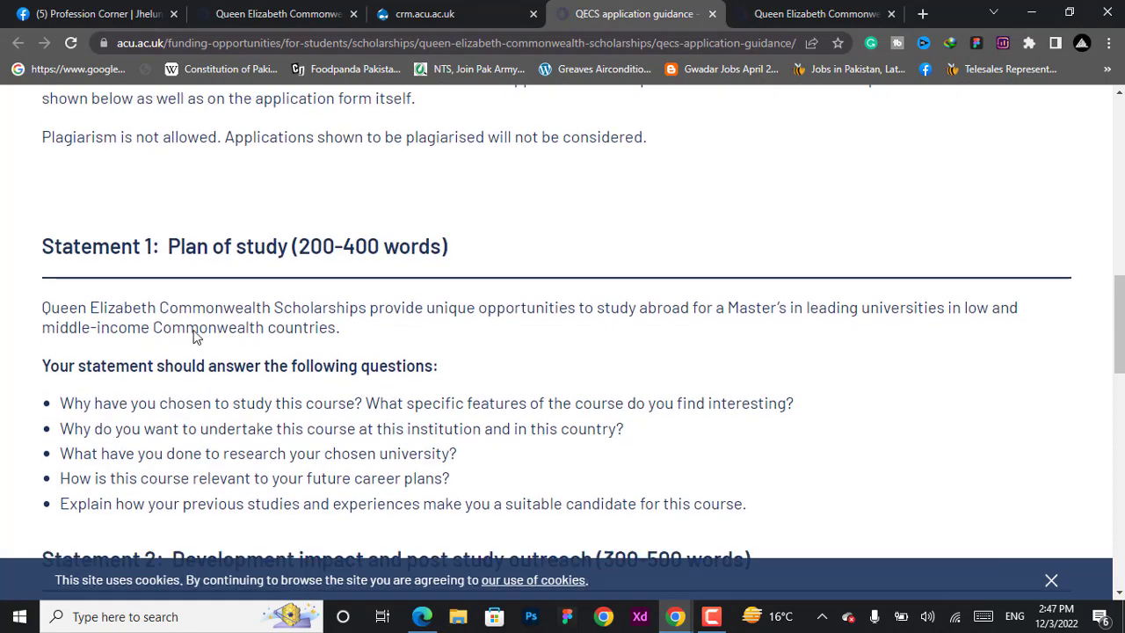
drag(49, 299, 513, 431)
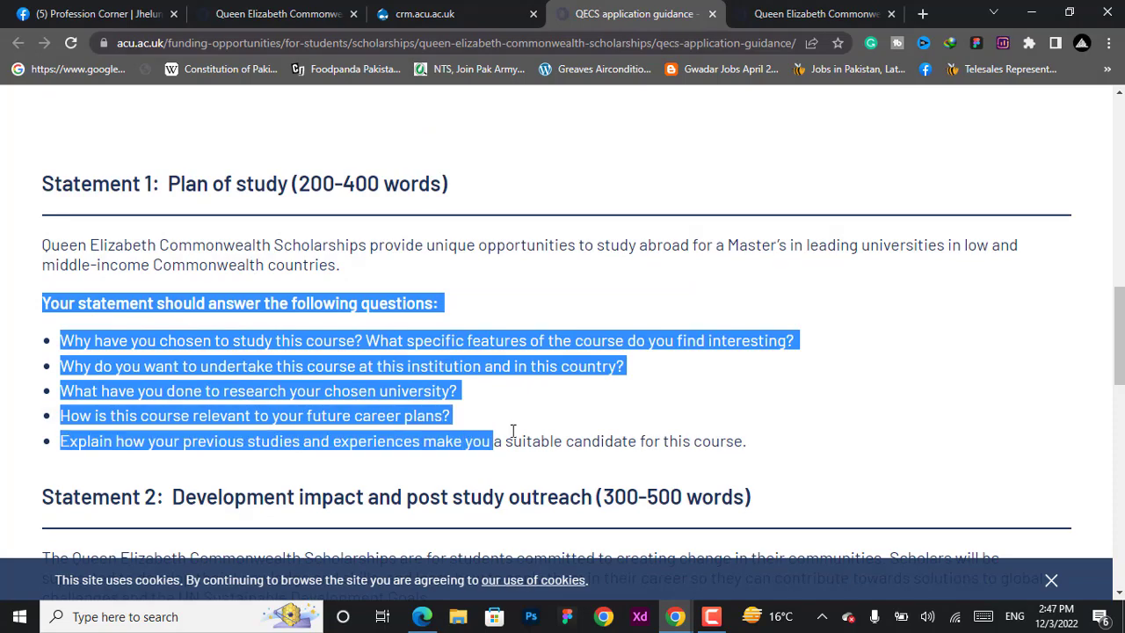
click(404, 390)
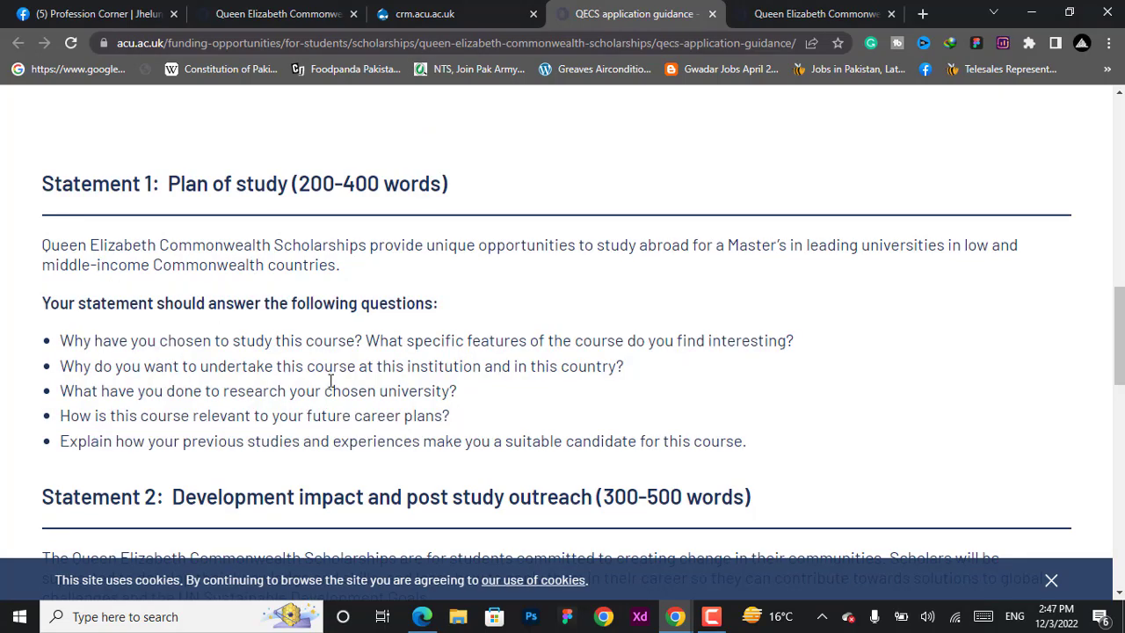
Read the guidance for Statement 2 on development impact, the sustainable development goals and Statement 3 on creating networks
scroll(340, 360, down, 6)
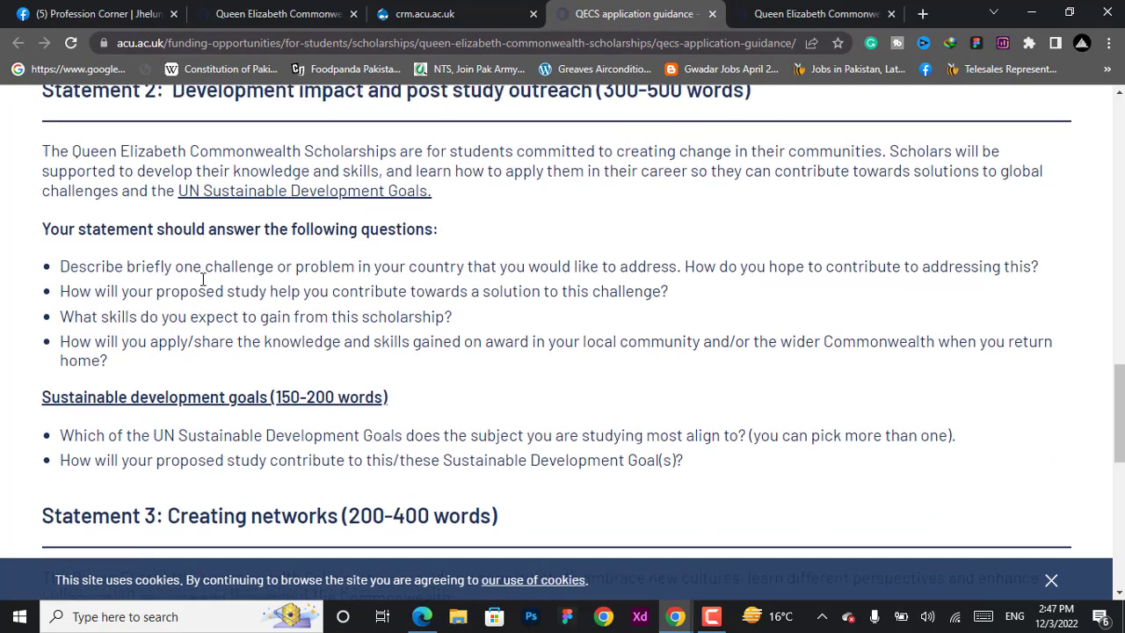
scroll(76, 270, up, 3)
scroll(457, 334, down, 4)
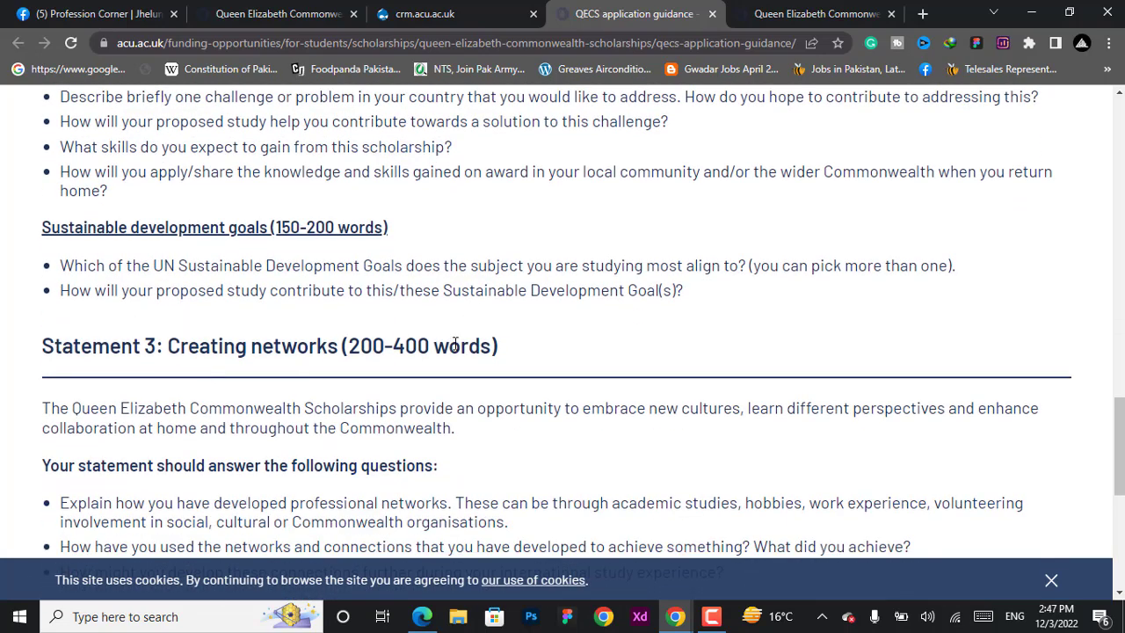
scroll(456, 343, down, 4)
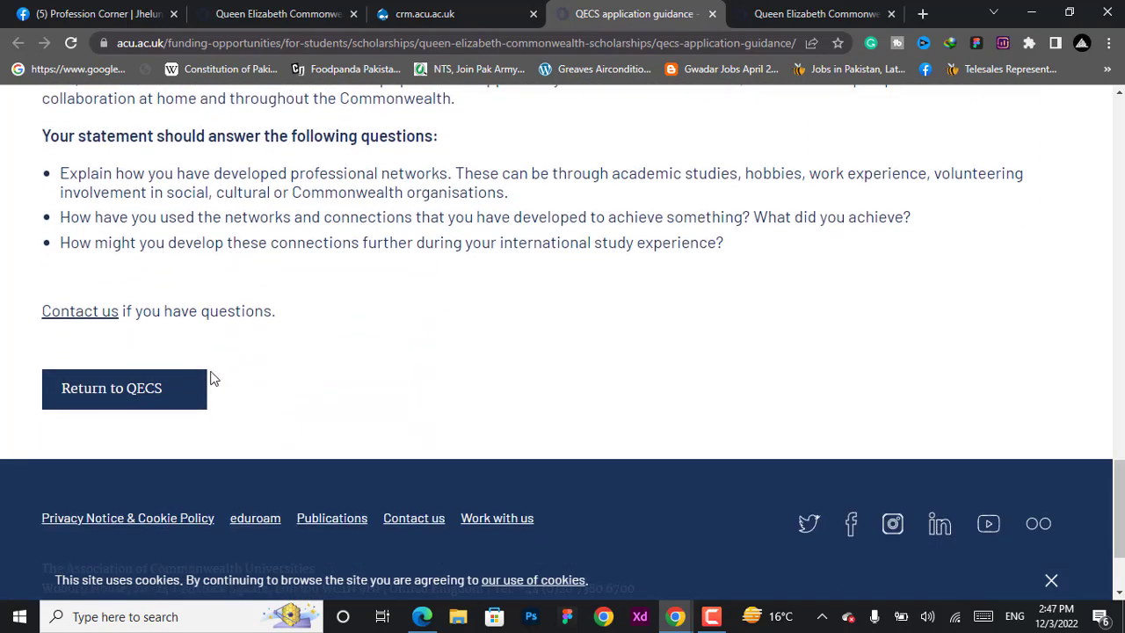
scroll(188, 276, up, 1)
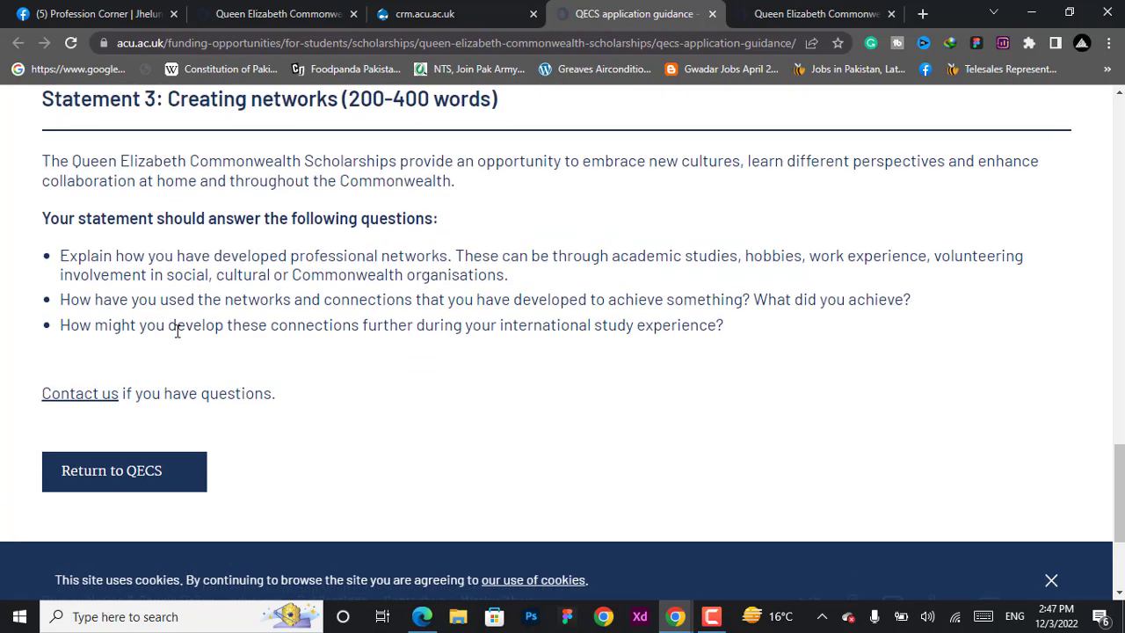
Return to the Queen Elizabeth Commonwealth Scholarships page, check its introduction and application dates, and open the application FAQs
click(763, 15)
scroll(443, 332, up, 5)
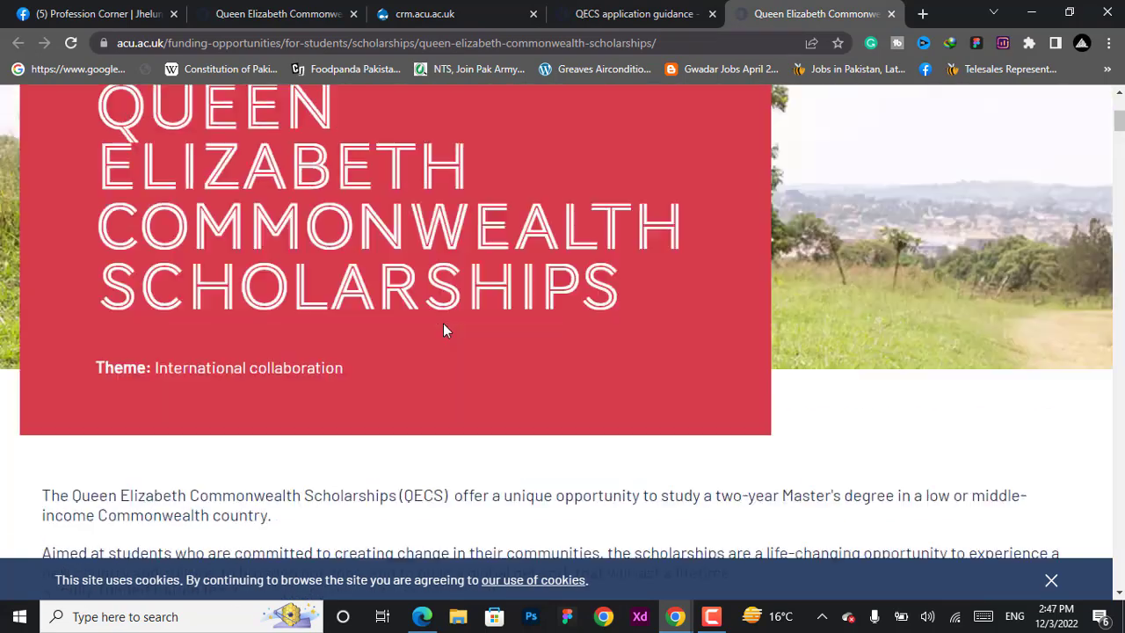
scroll(441, 422, down, 4)
scroll(418, 431, down, 2)
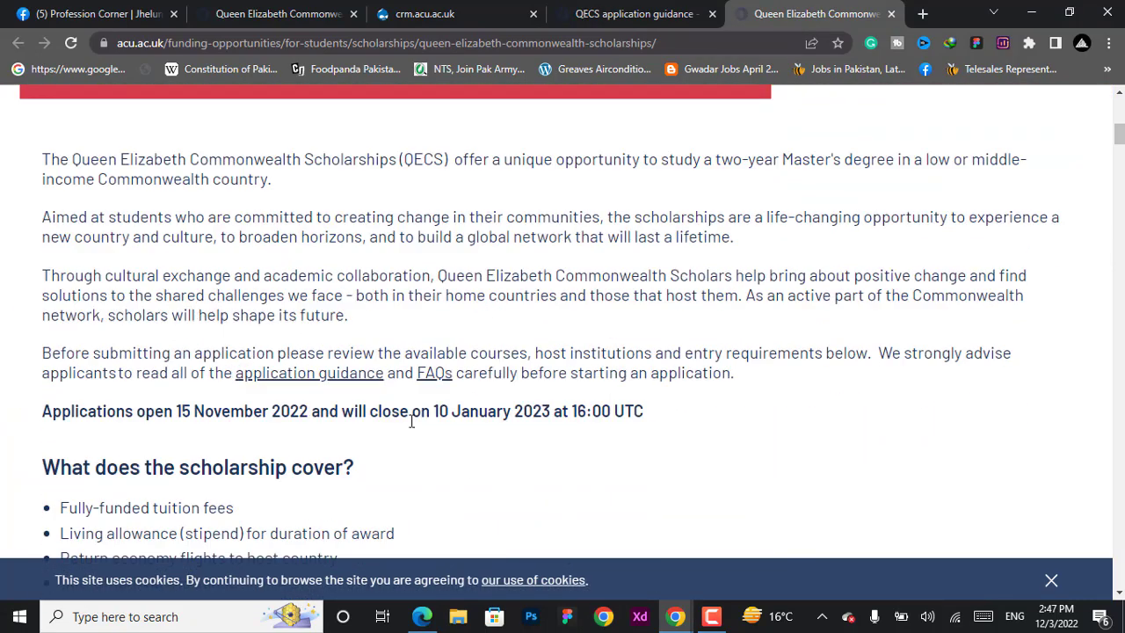
click(425, 365)
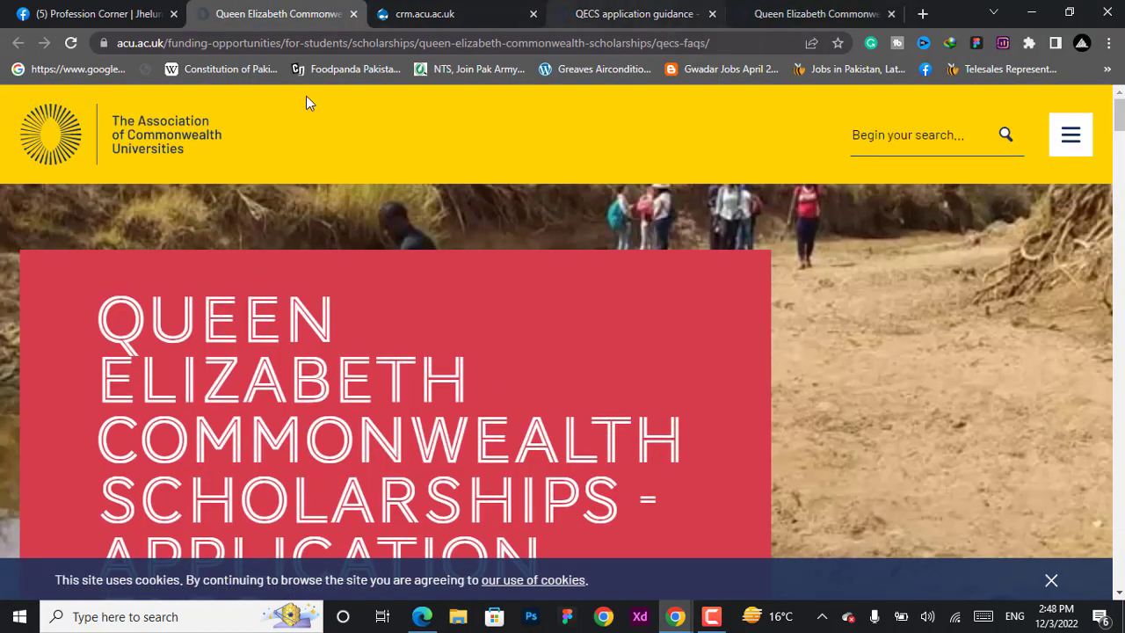
Examine the Eligibility questions in the application FAQs, including who can apply and the age limit
scroll(345, 299, down, 2)
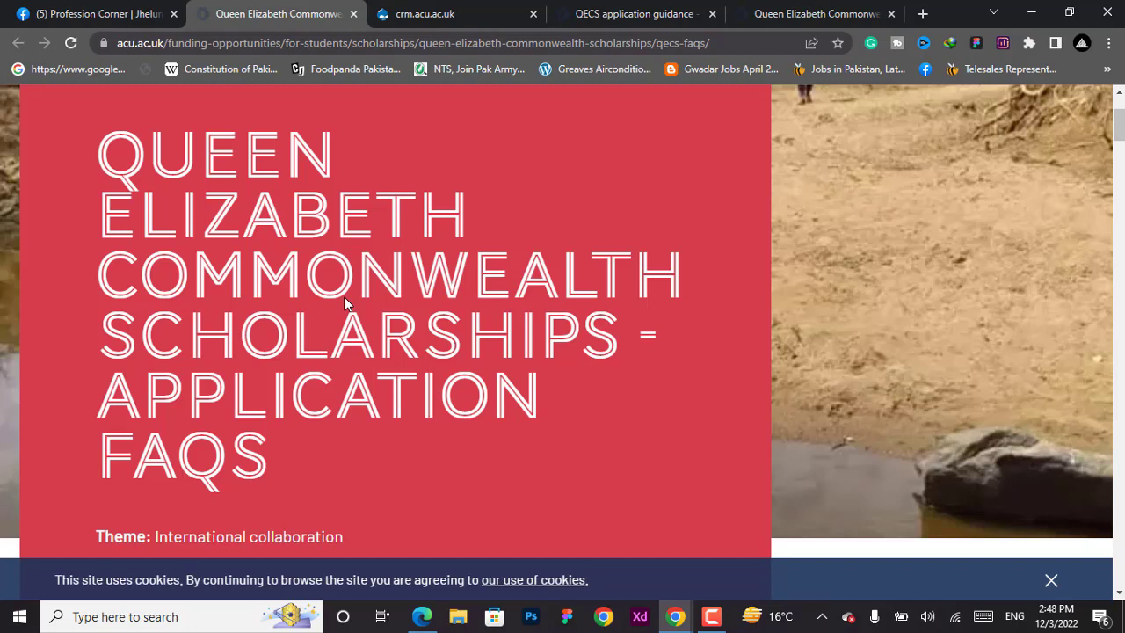
scroll(343, 296, down, 1)
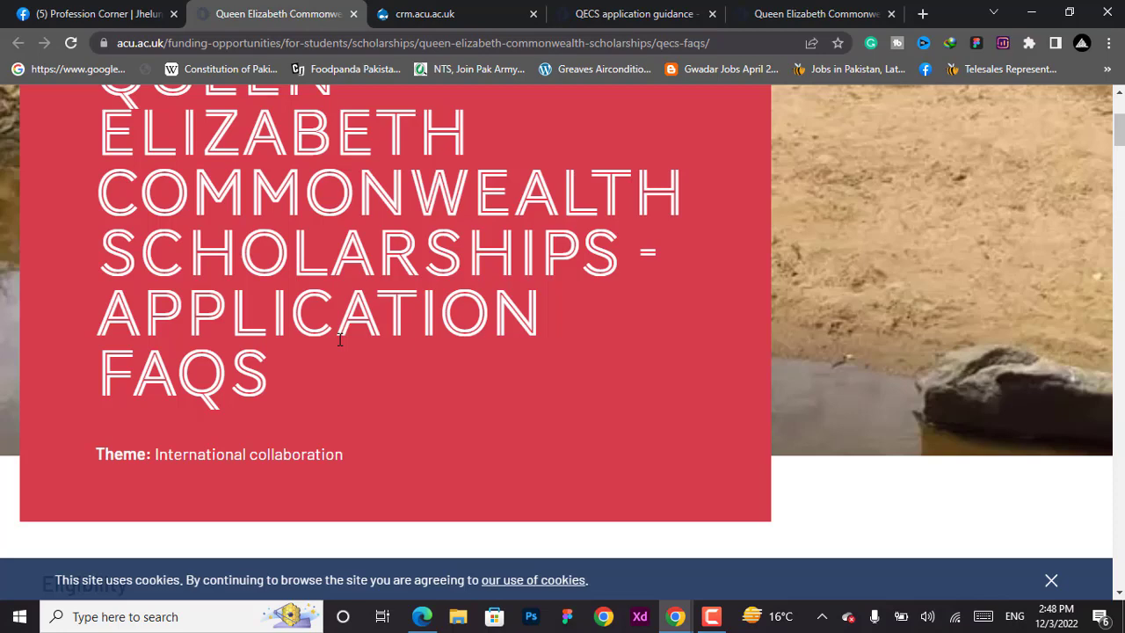
scroll(338, 331, down, 3)
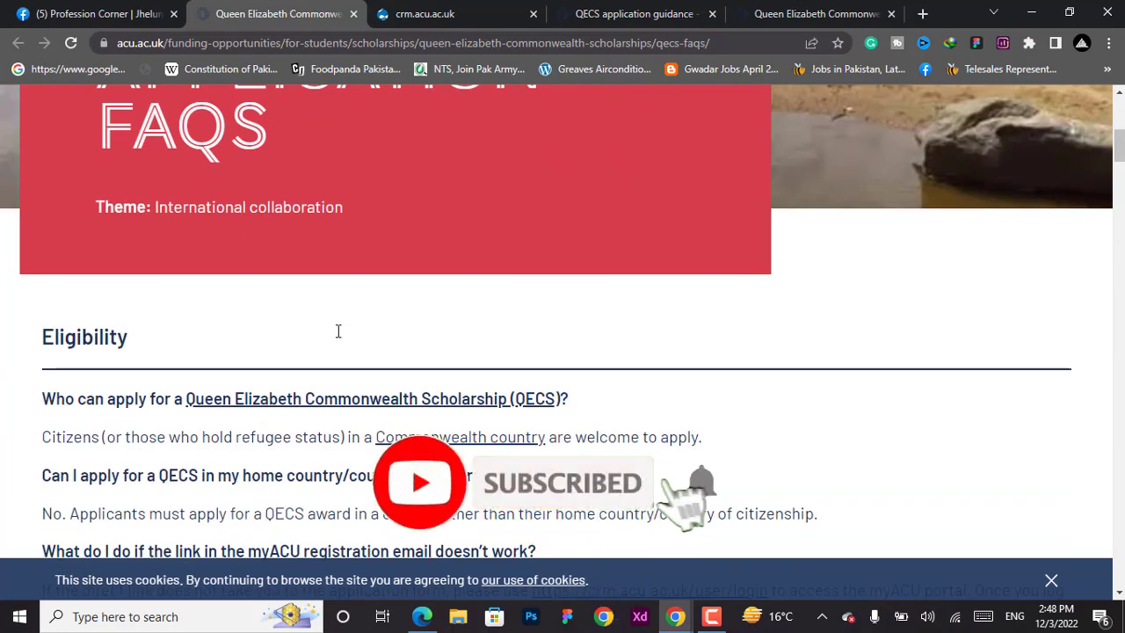
scroll(337, 330, down, 2)
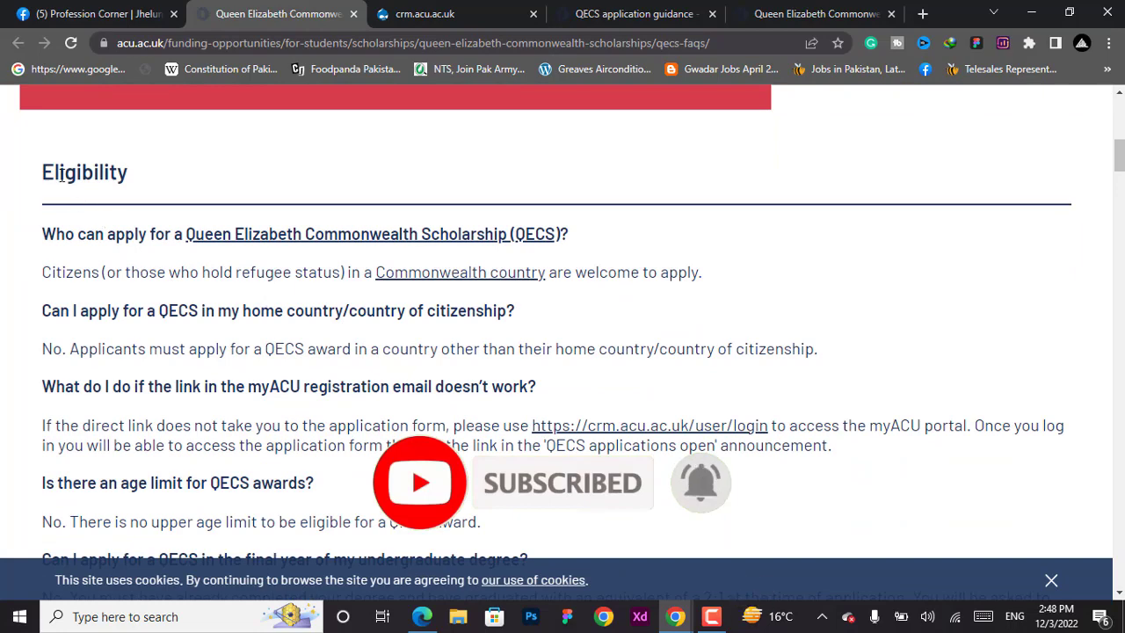
drag(38, 184, 181, 184)
click(181, 183)
scroll(474, 276, down, 2)
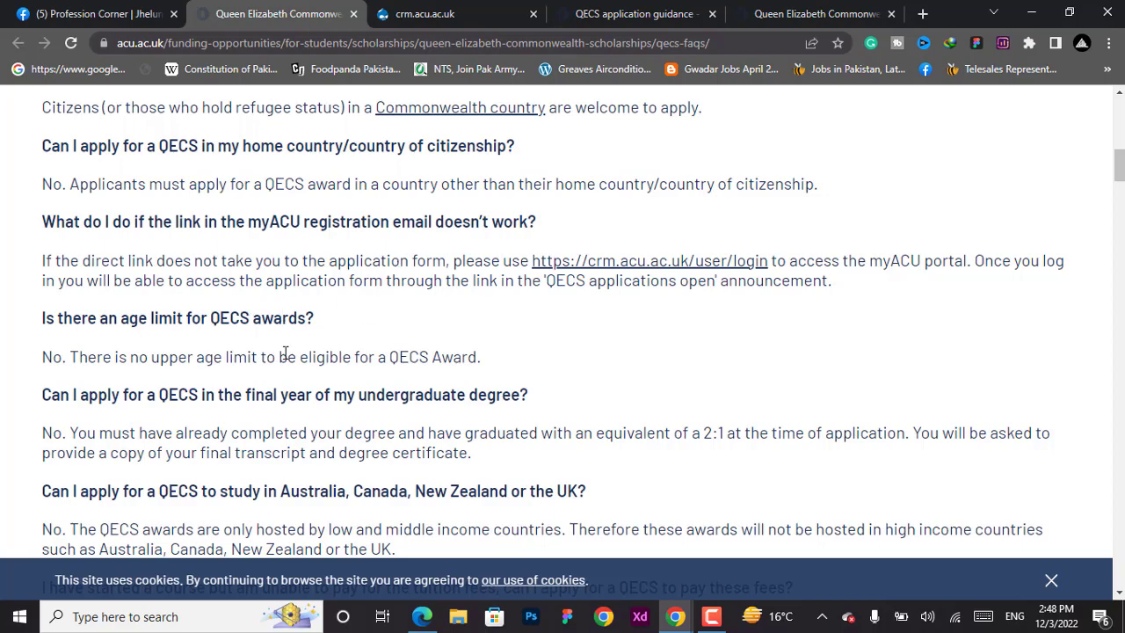
Read the Applying for a QECS questions on host universities, application cycles and available subjects
scroll(286, 352, down, 9)
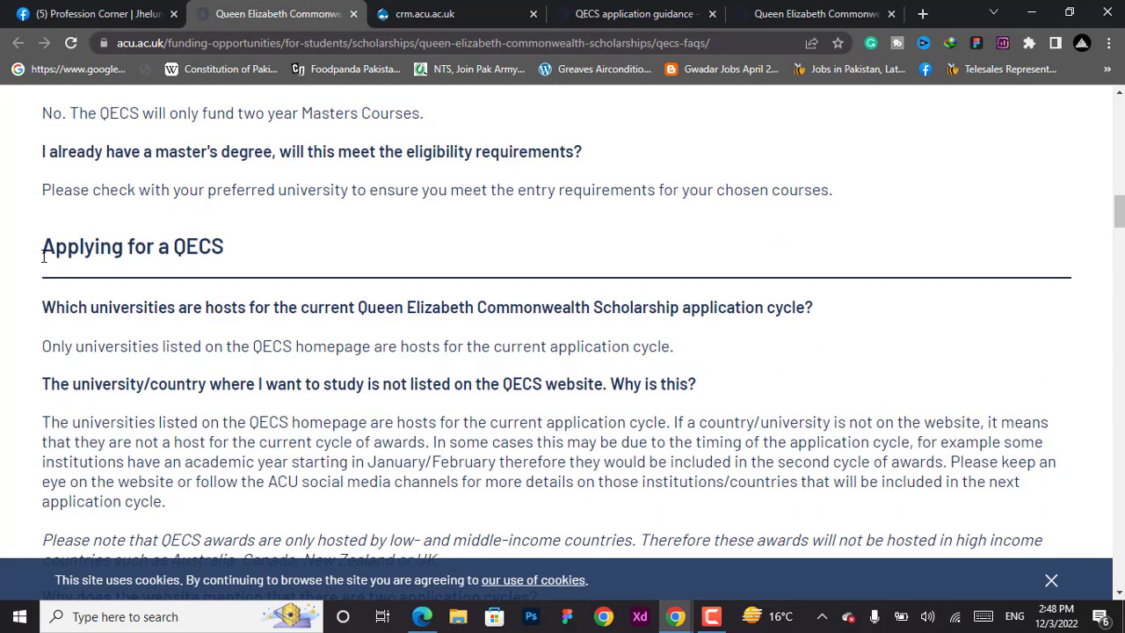
drag(42, 254, 264, 268)
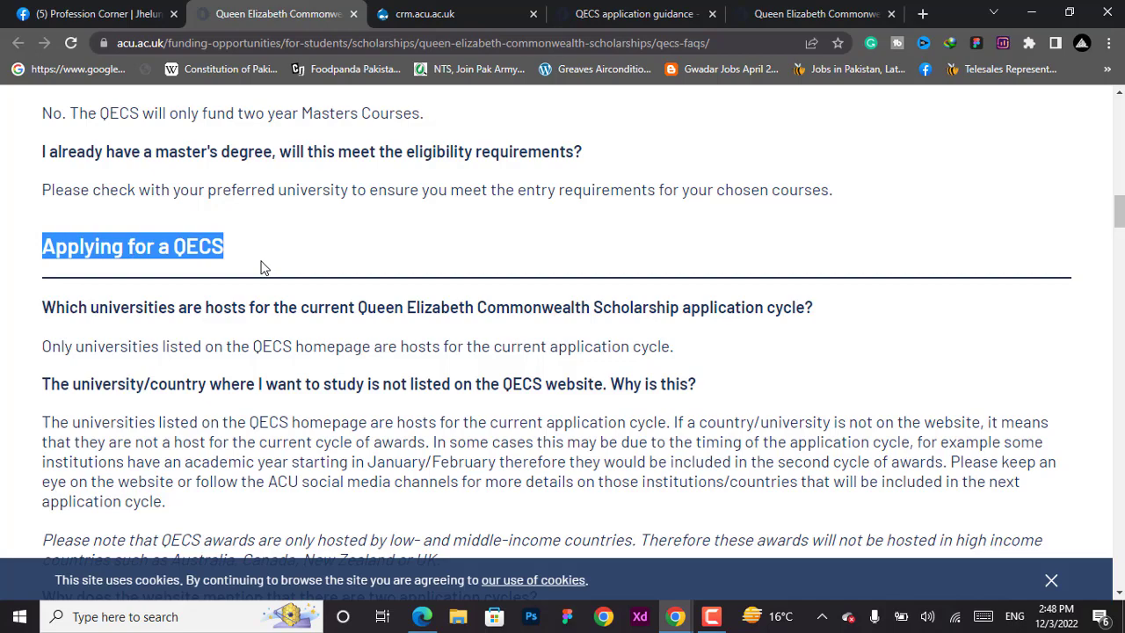
click(373, 241)
scroll(382, 384, down, 2)
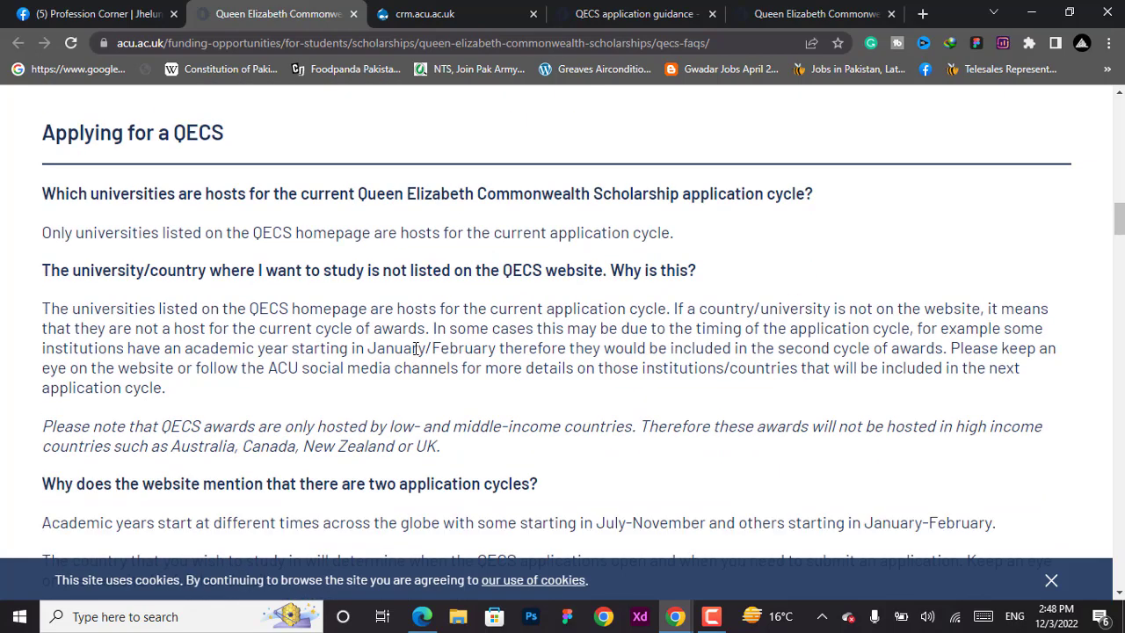
scroll(416, 348, down, 1)
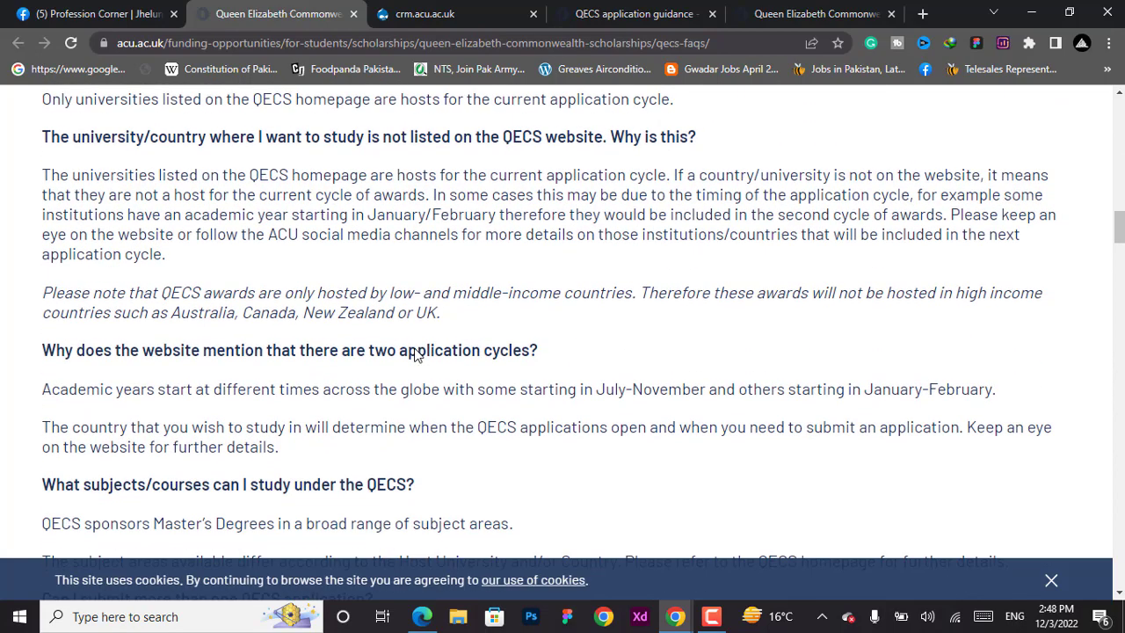
scroll(415, 351, down, 2)
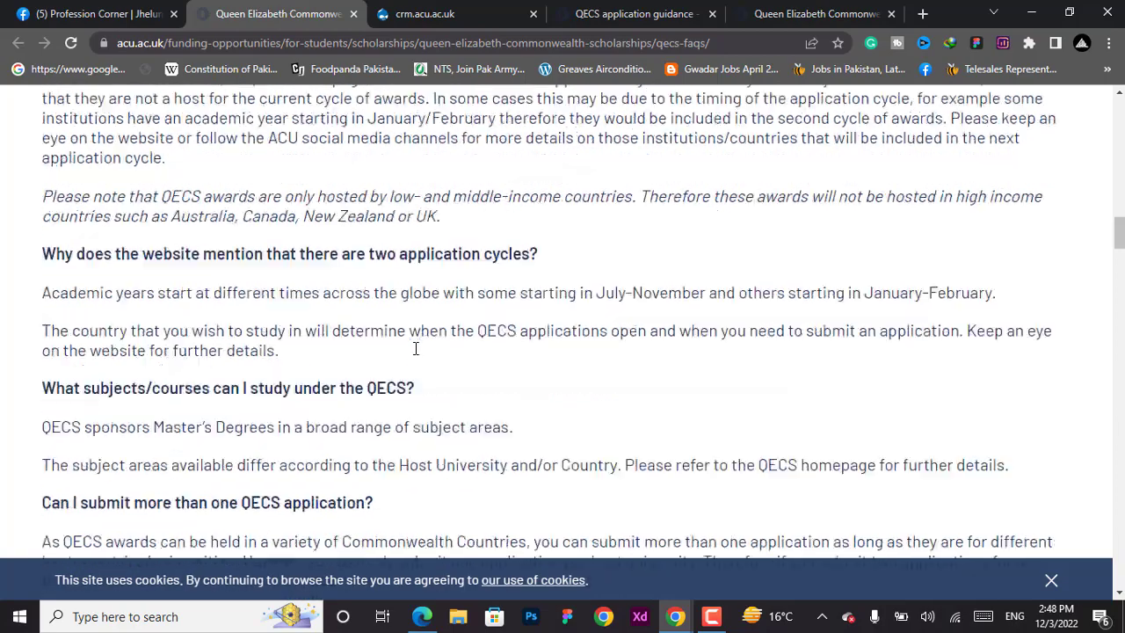
Review the Application form queries on supporting documents, amendments after submission, course acceptance and the English language requirement
scroll(442, 344, down, 11)
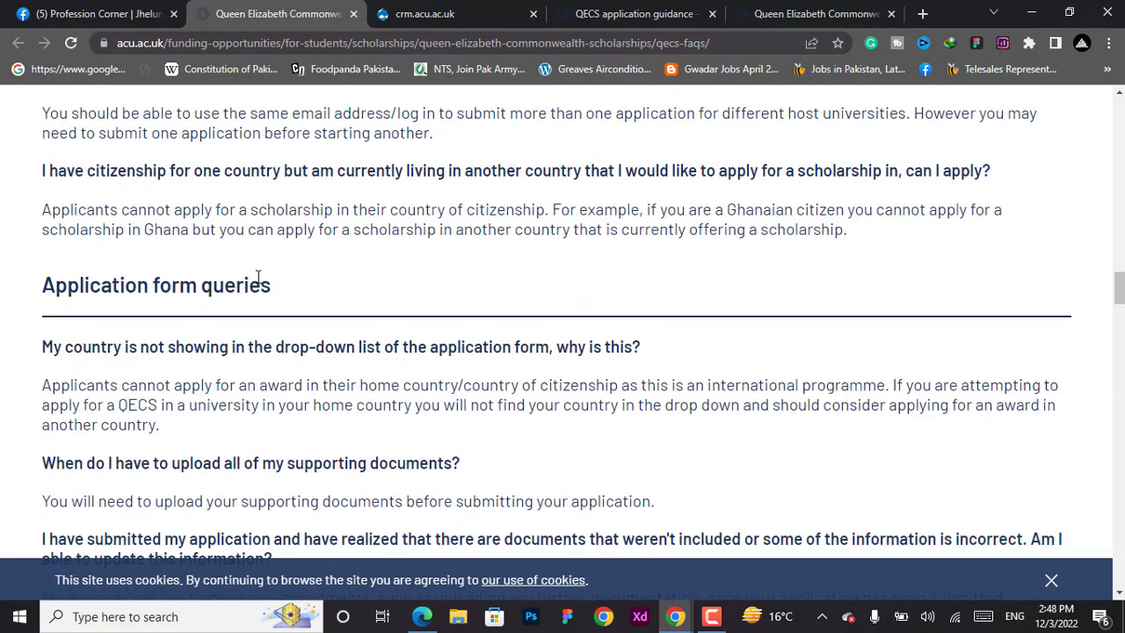
scroll(333, 308, down, 2)
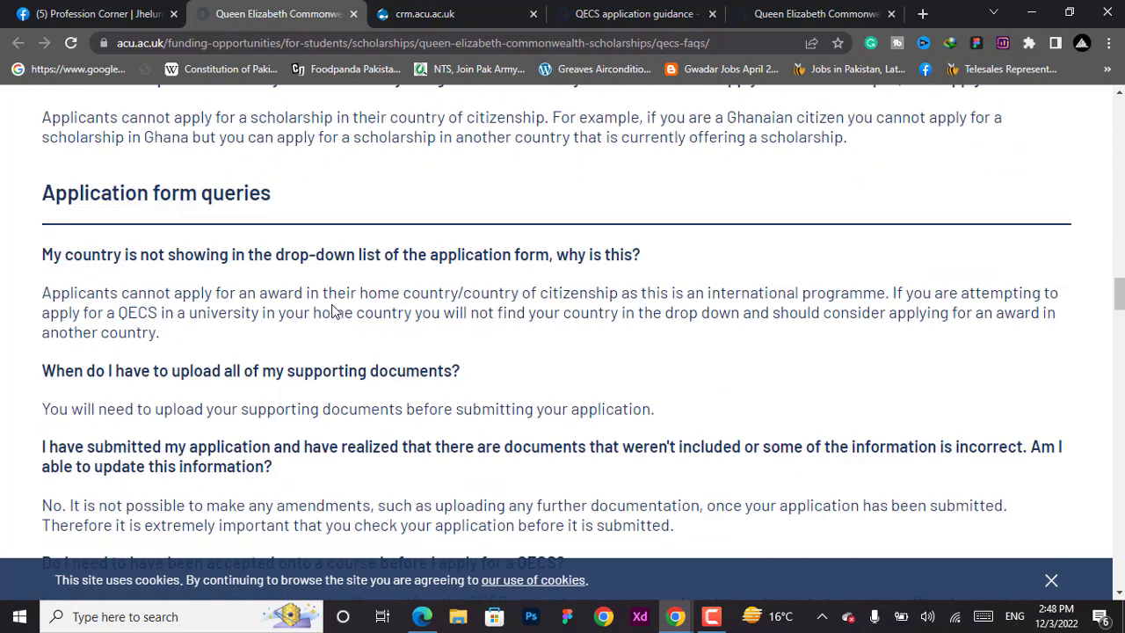
scroll(333, 307, down, 2)
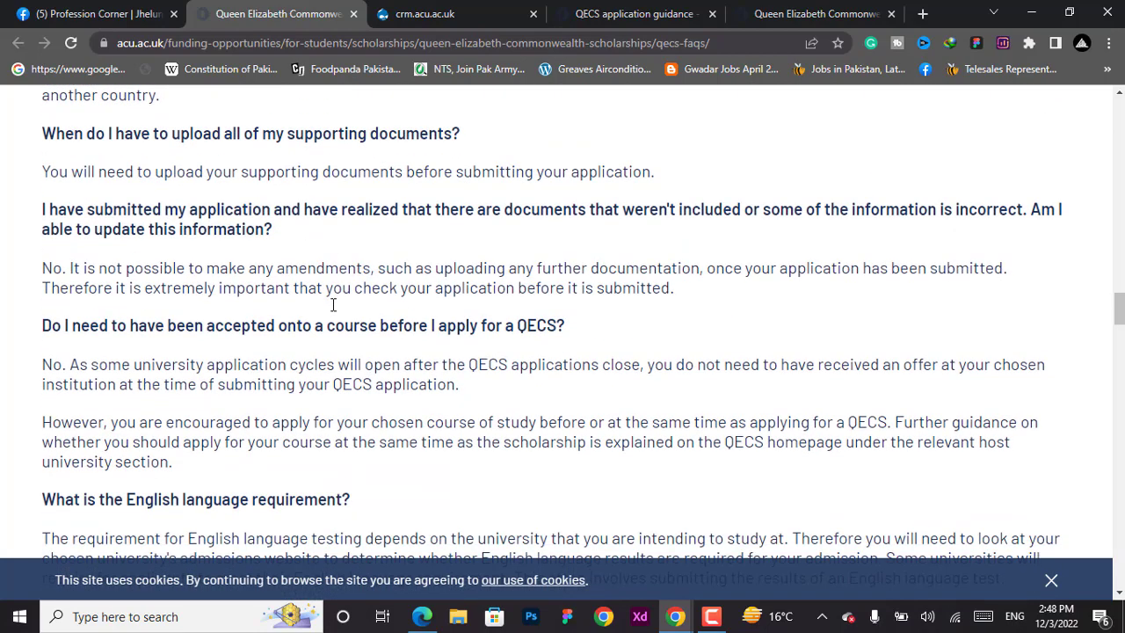
scroll(432, 369, down, 2)
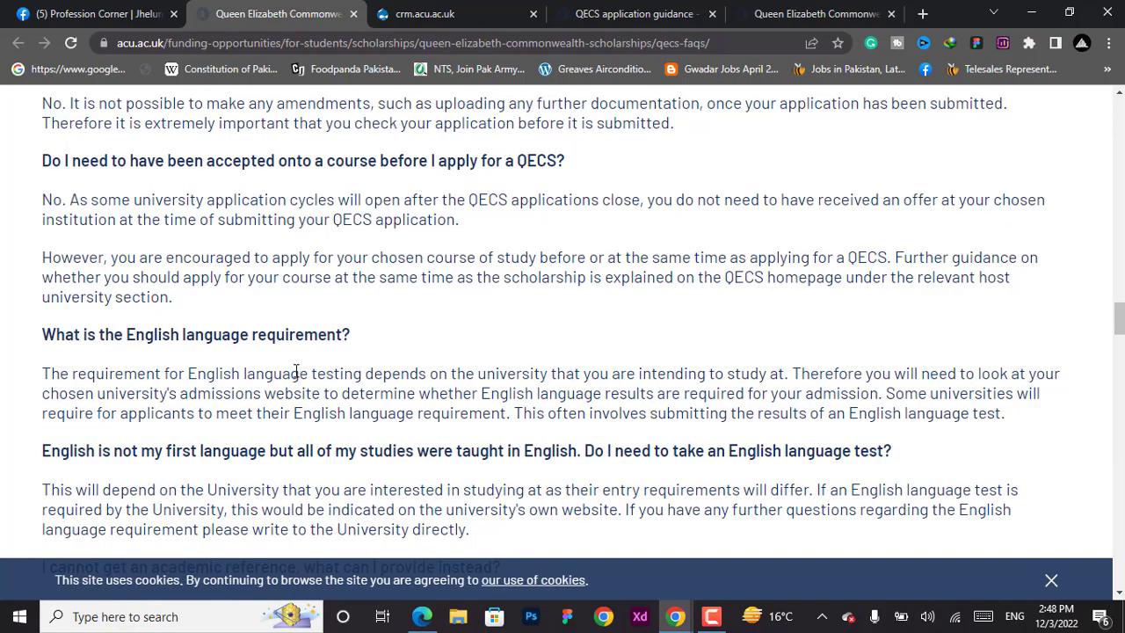
scroll(297, 370, down, 10)
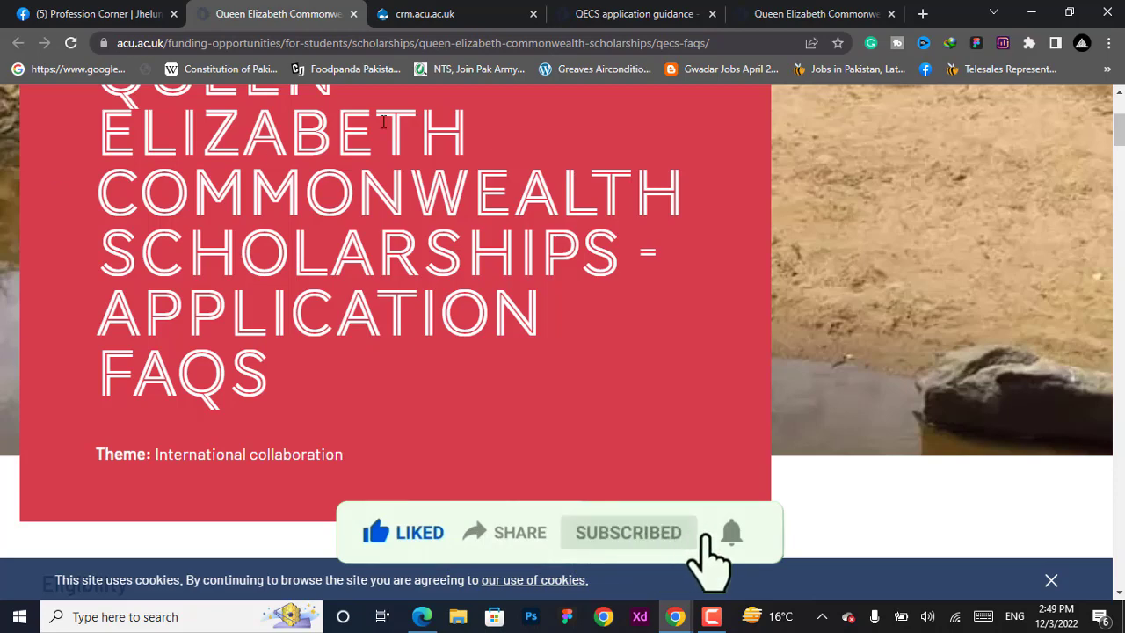
Switch to the crm.acu.ac.uk registration page and look over the User Registration fields and the privacy policy agreement
click(418, 14)
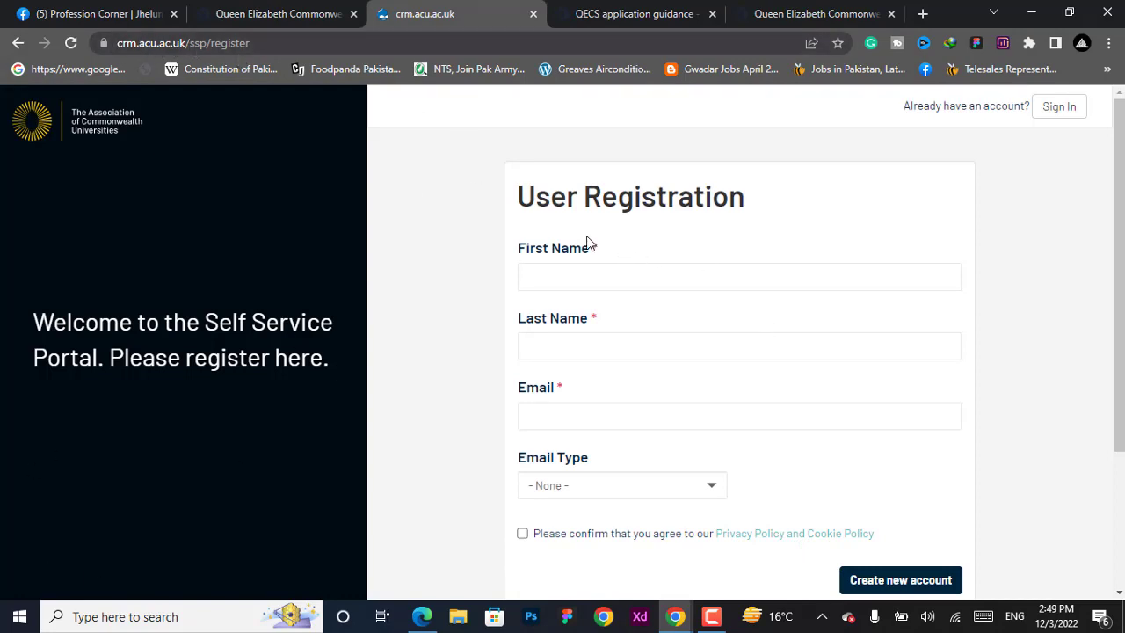
scroll(494, 231, down, 2)
scroll(494, 231, up, 2)
scroll(617, 270, down, 2)
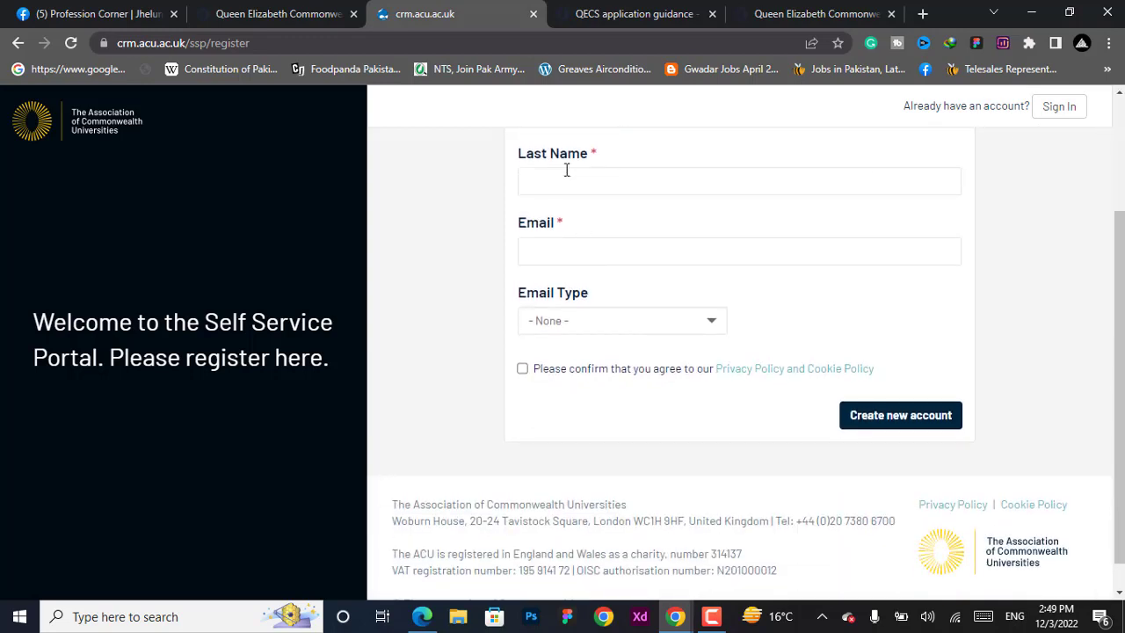
scroll(565, 168, up, 2)
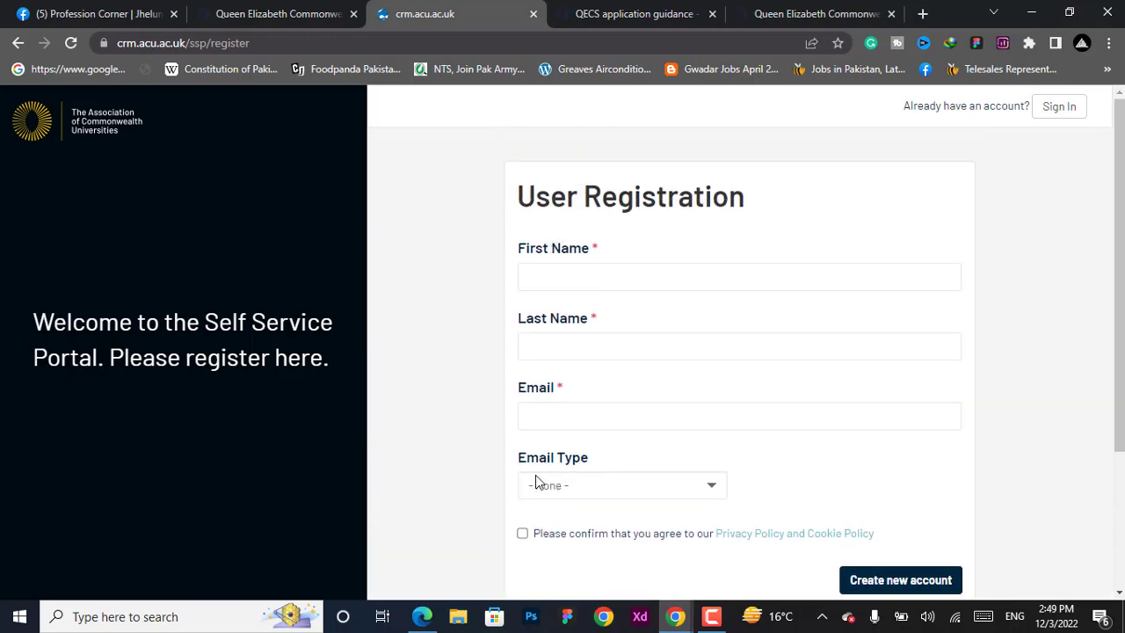
scroll(607, 472, down, 2)
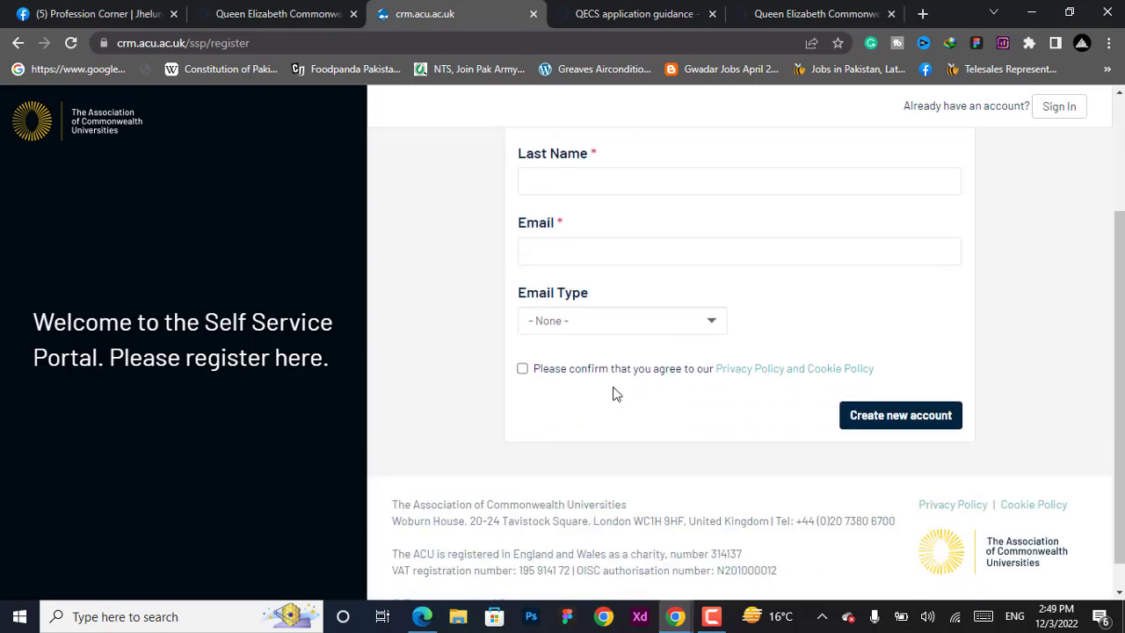
Set the registration form's Email Type to Home and agree to the Privacy Policy and Cookie Policy
click(613, 340)
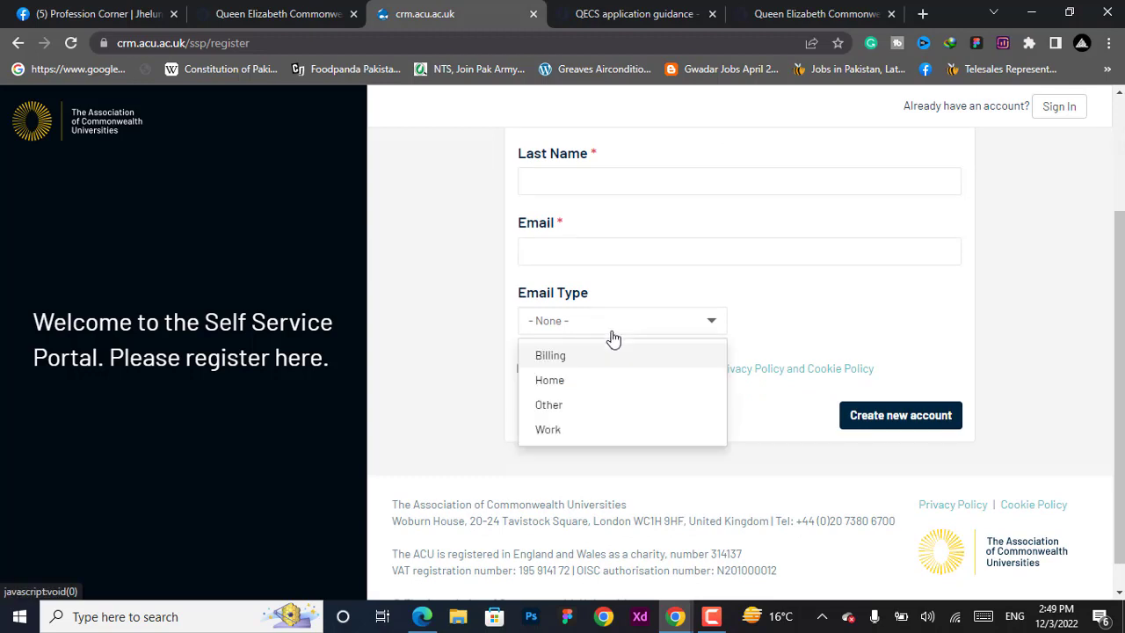
click(575, 385)
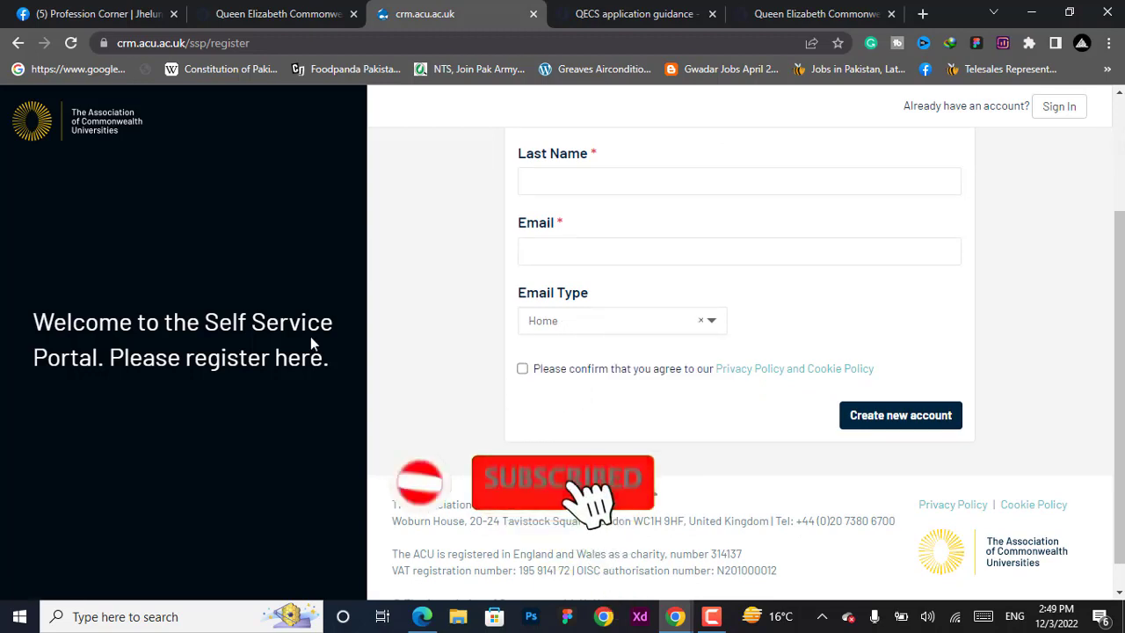
click(522, 369)
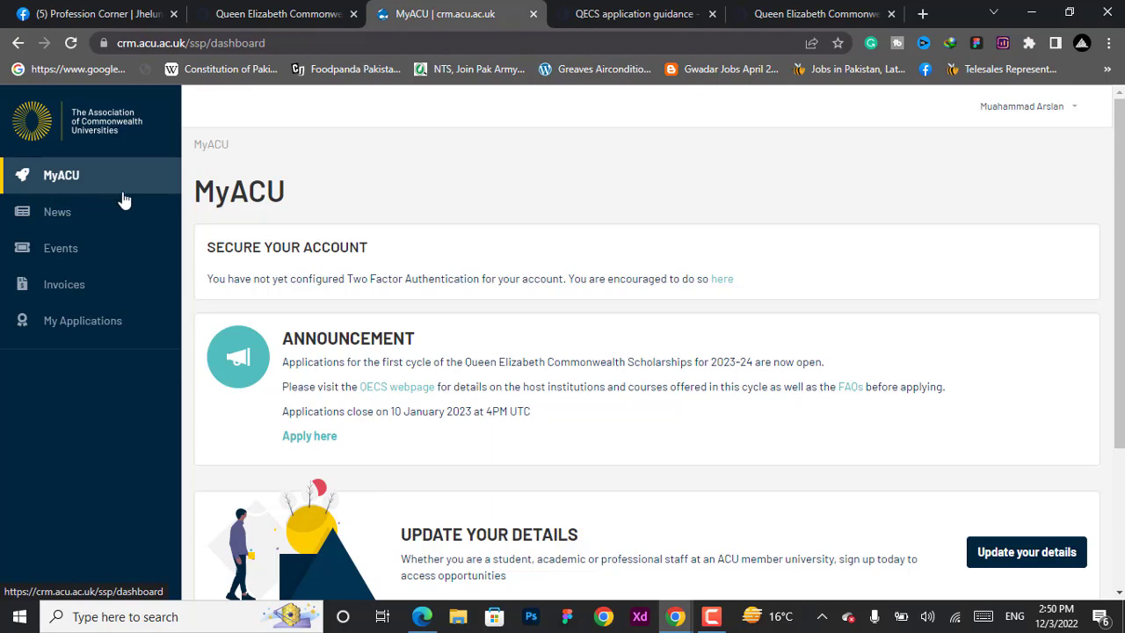
Look over the MyACU dashboard and open the Queen Elizabeth Commonwealth Scholarships 2023-24 application from the announcement
scroll(293, 198, down, 2)
scroll(211, 208, up, 2)
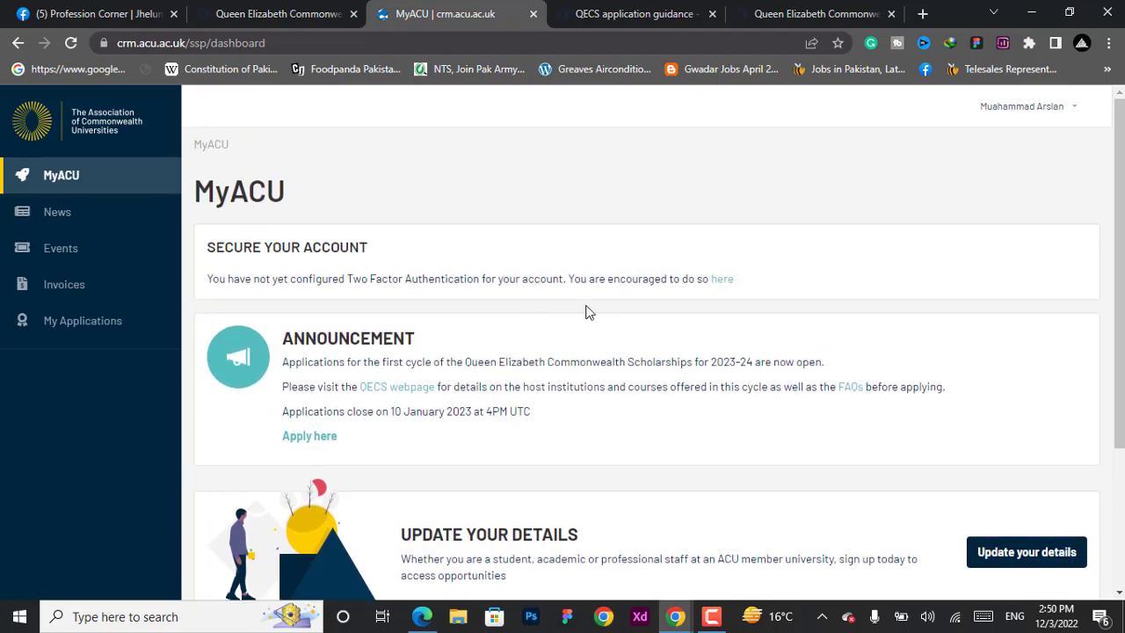
scroll(589, 312, down, 1)
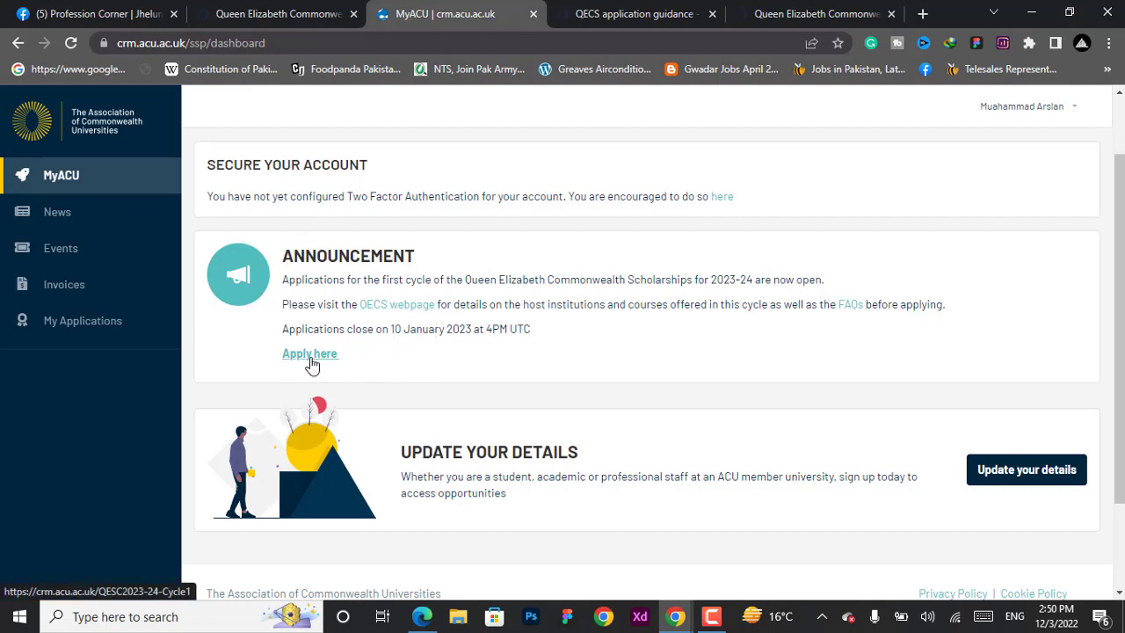
scroll(374, 368, down, 2)
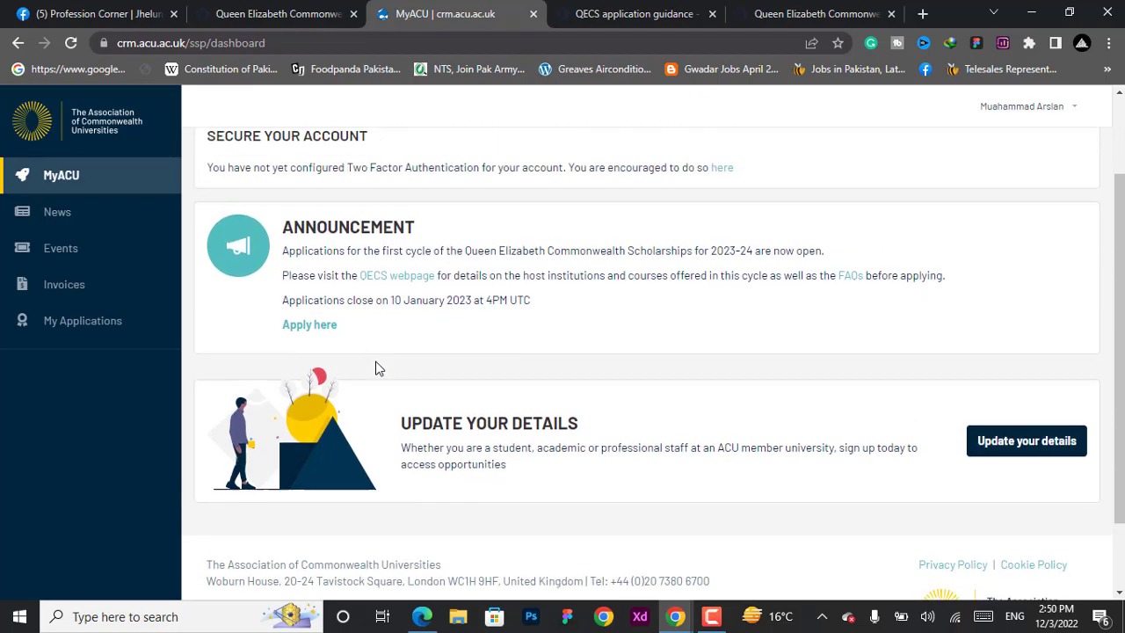
click(309, 272)
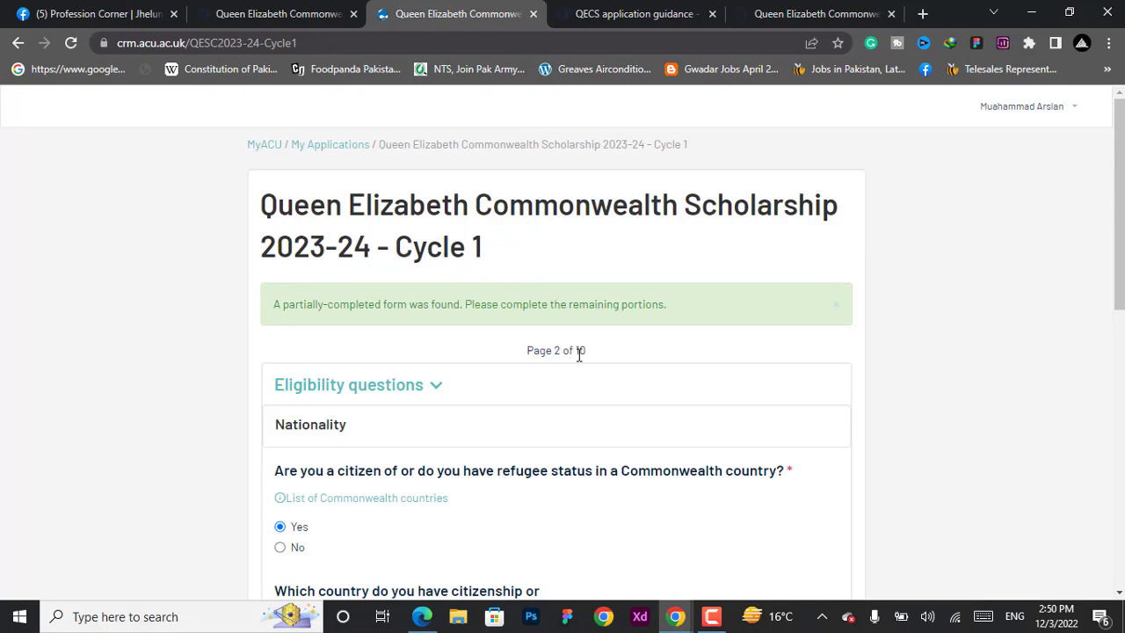
Review the nationality and undergraduate degree questions on the eligibility page, and save and continue to the Personal & Contact Details page
drag(554, 351, 612, 360)
click(615, 358)
scroll(492, 403, down, 2)
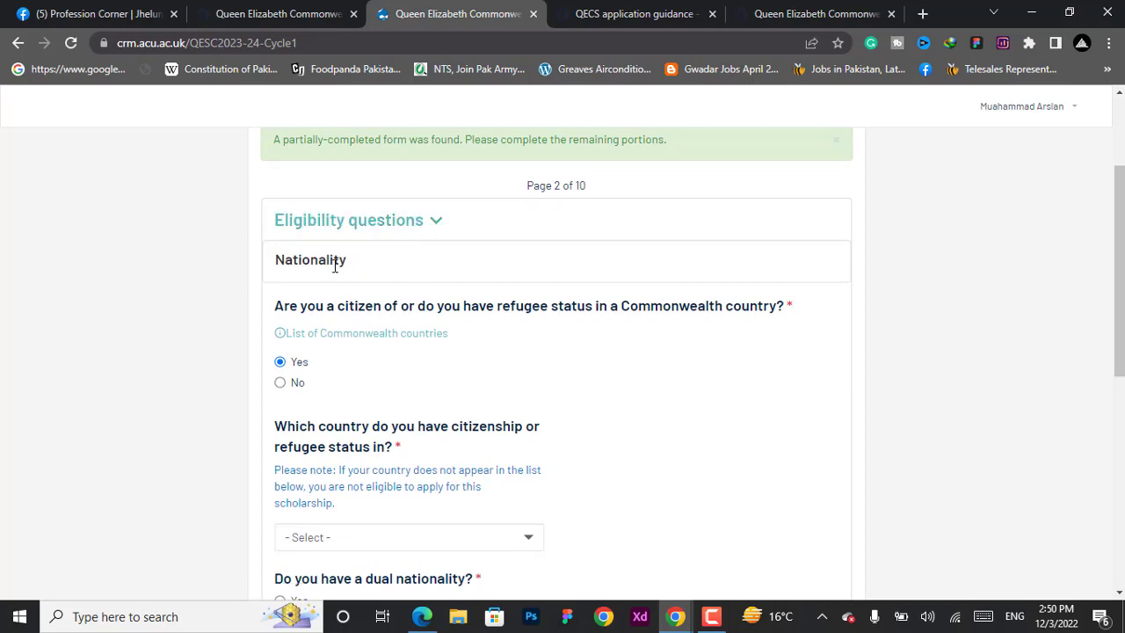
scroll(334, 265, down, 2)
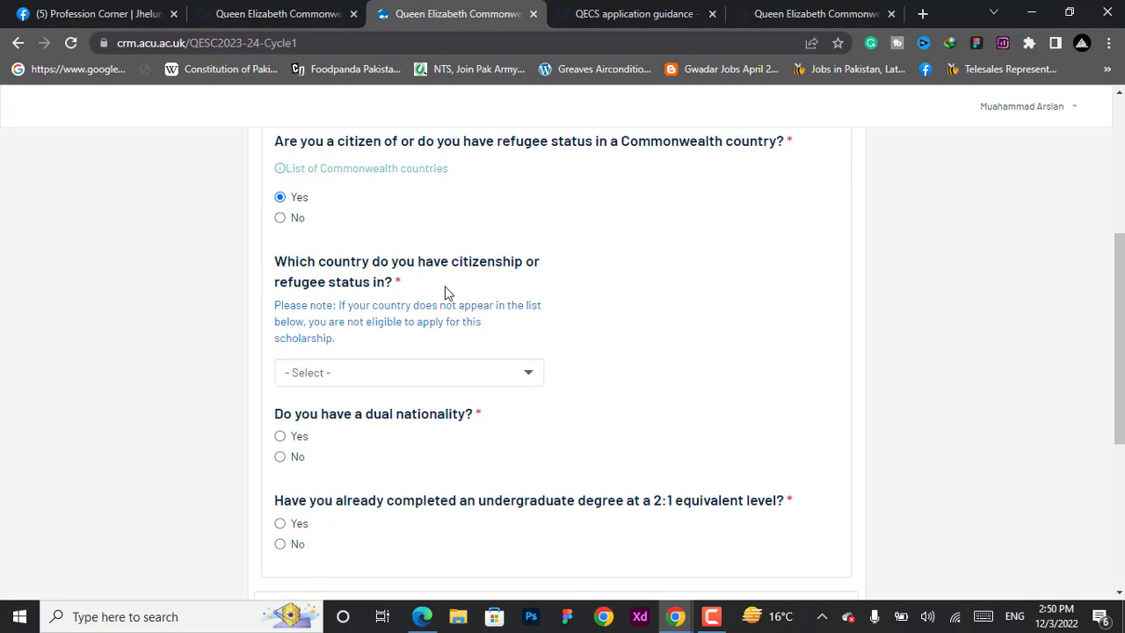
scroll(444, 292, down, 2)
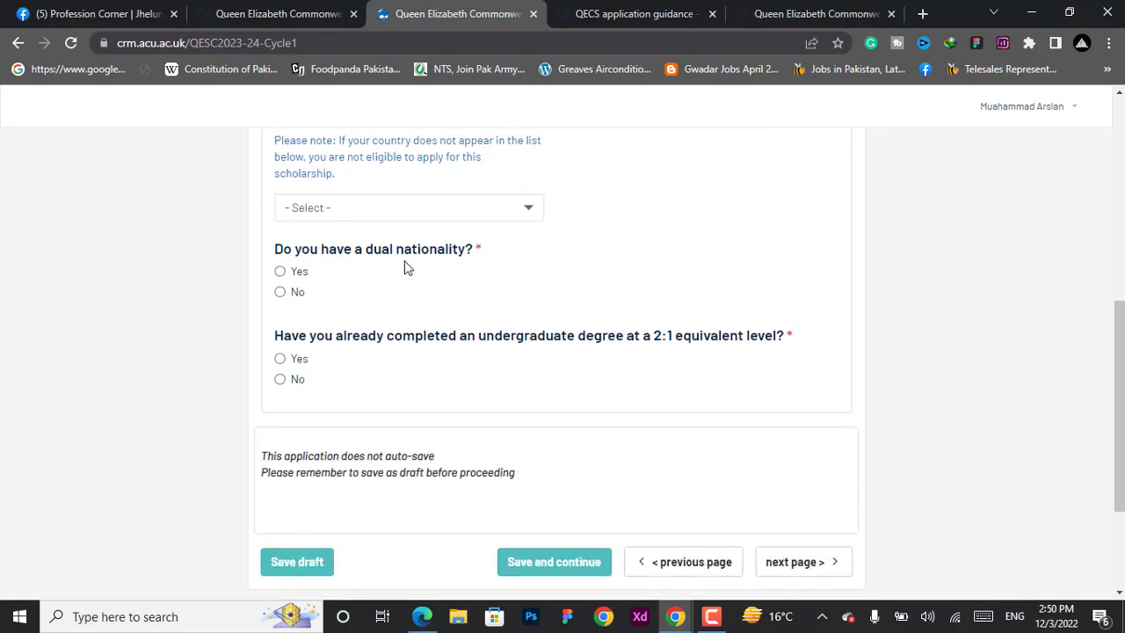
scroll(479, 346, down, 2)
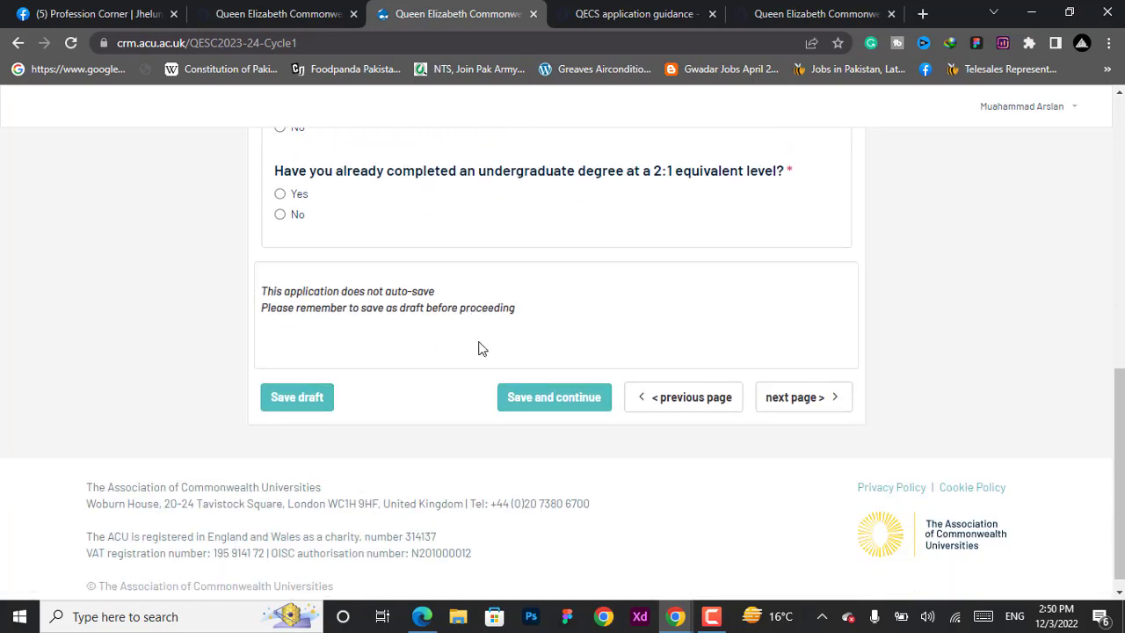
scroll(519, 309, up, 1)
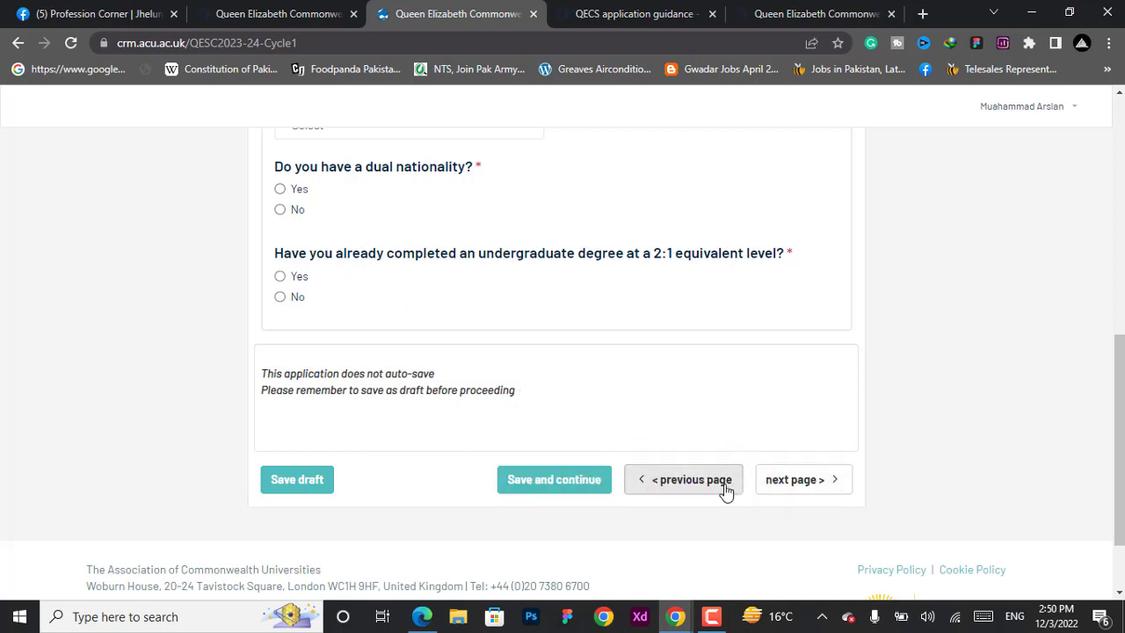
click(558, 482)
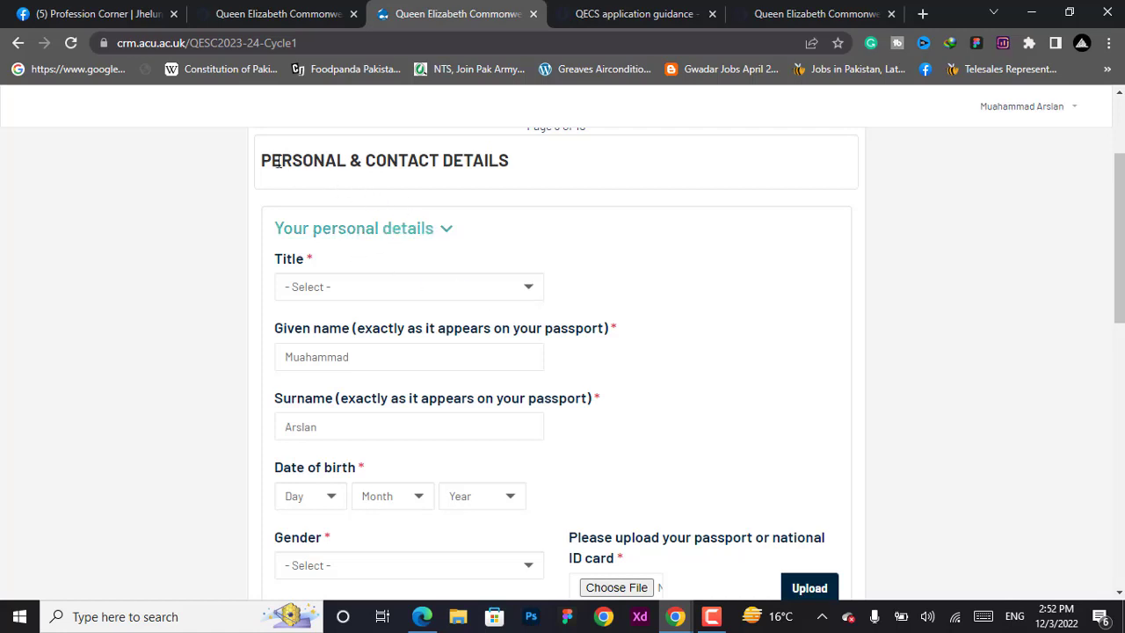
Set the applicant's Title to Sir in the personal details
click(370, 296)
scroll(359, 397, down, 5)
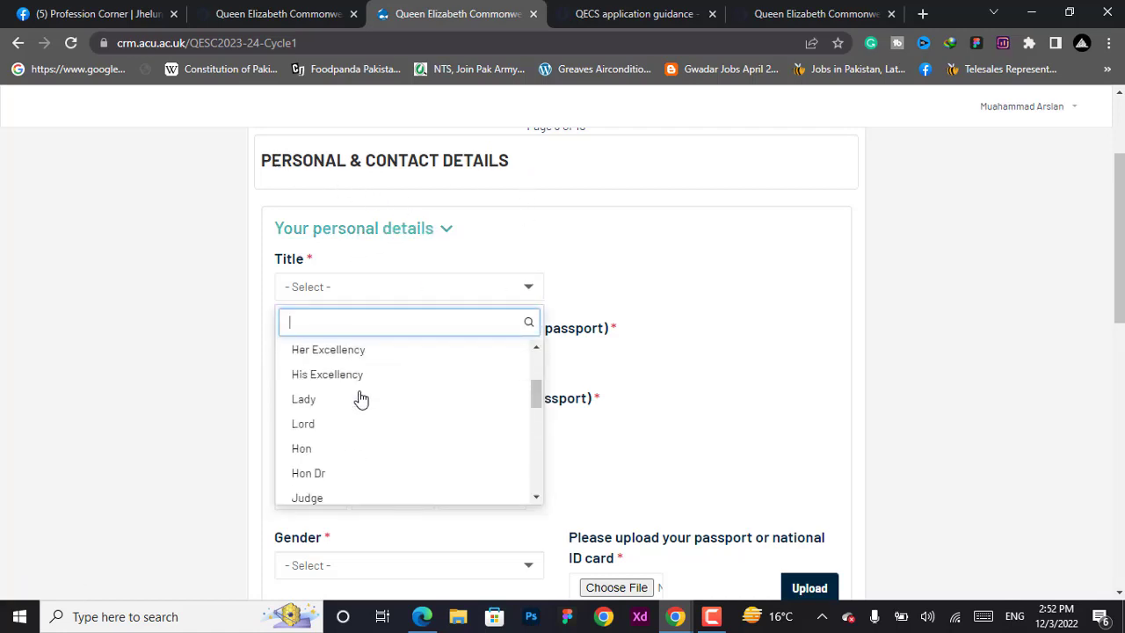
scroll(360, 401, down, 2)
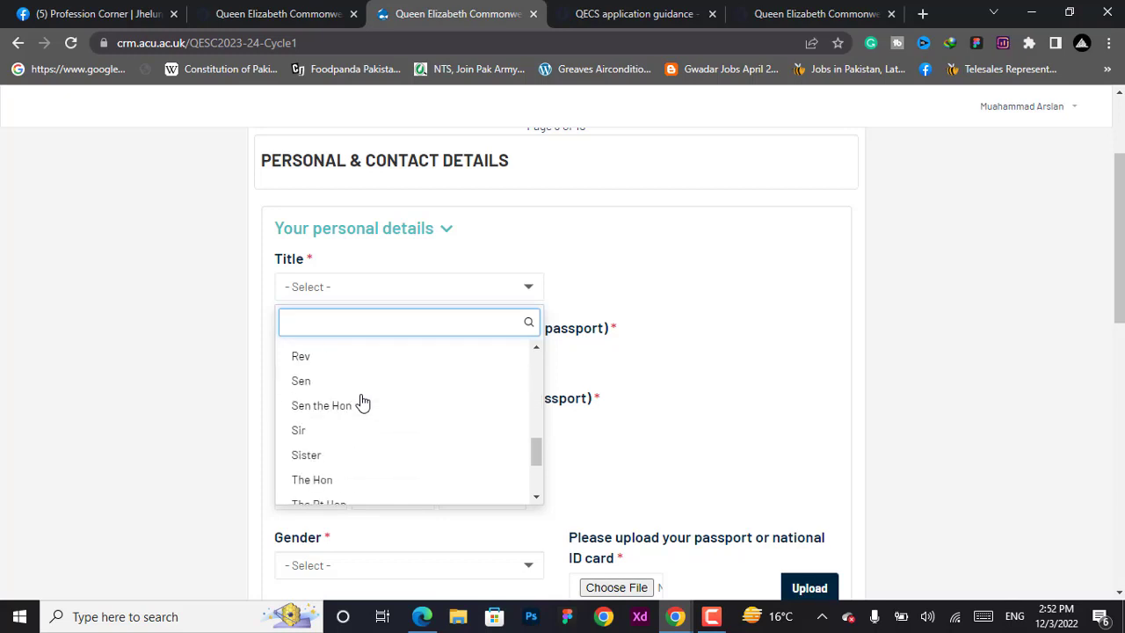
click(410, 430)
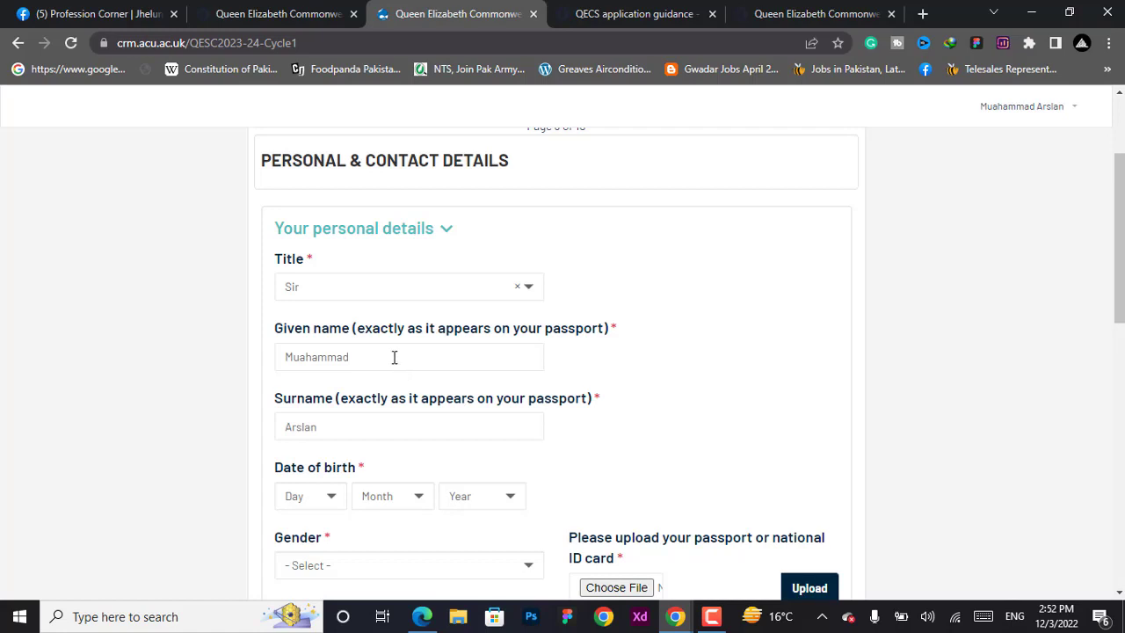
Look over the name, date of birth and gender fields and check the information on uploading a passport or national ID card
scroll(395, 382, down, 1)
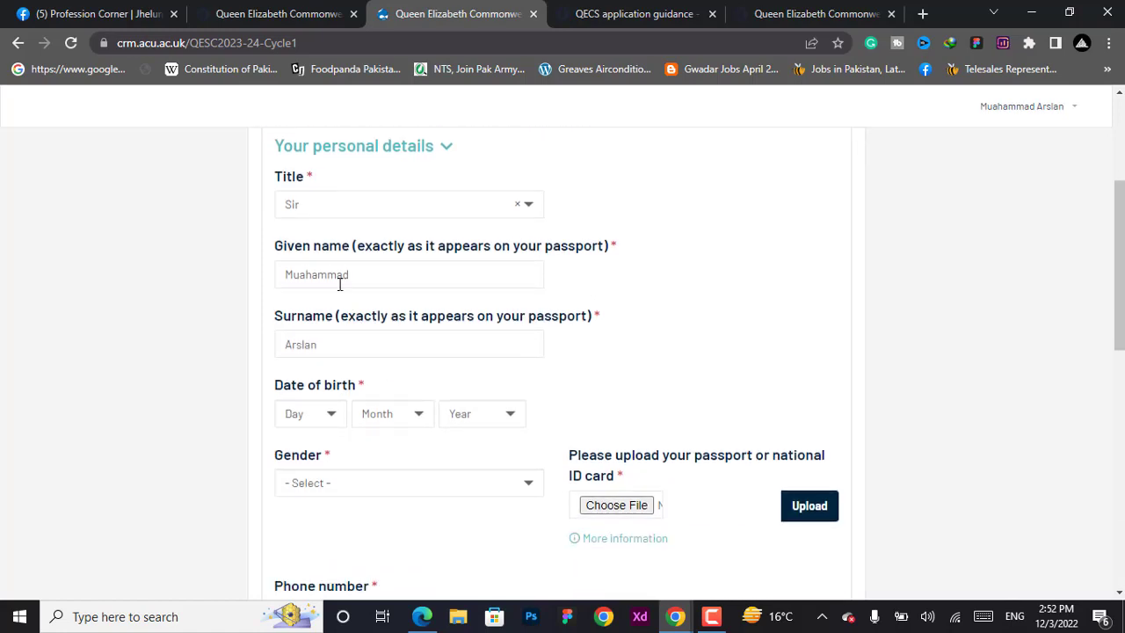
scroll(335, 355, down, 1)
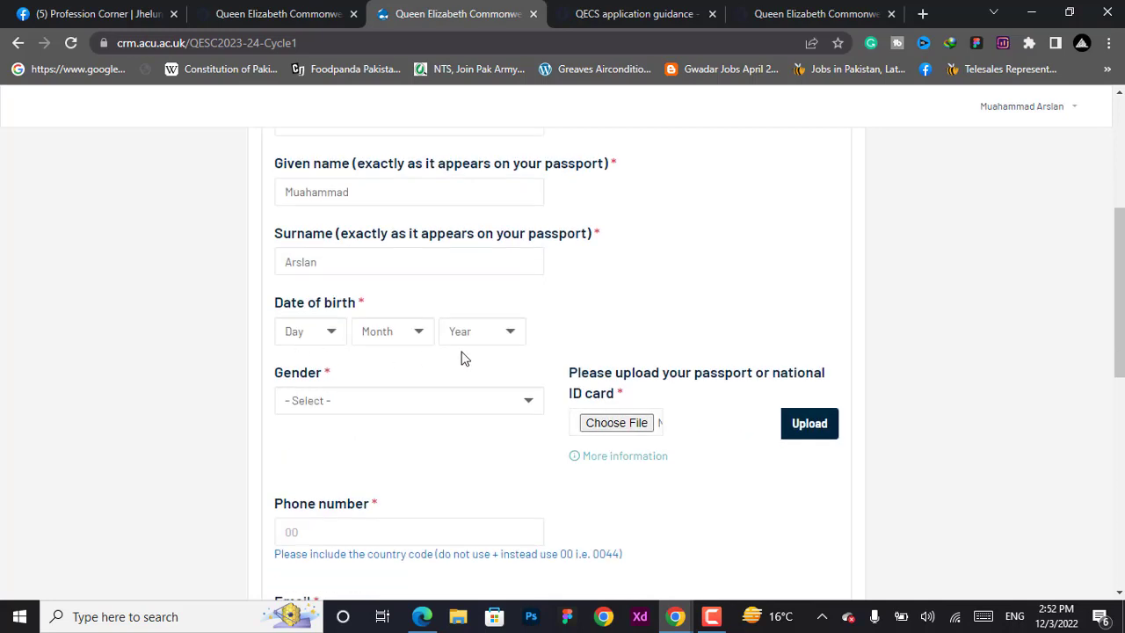
scroll(665, 386, down, 1)
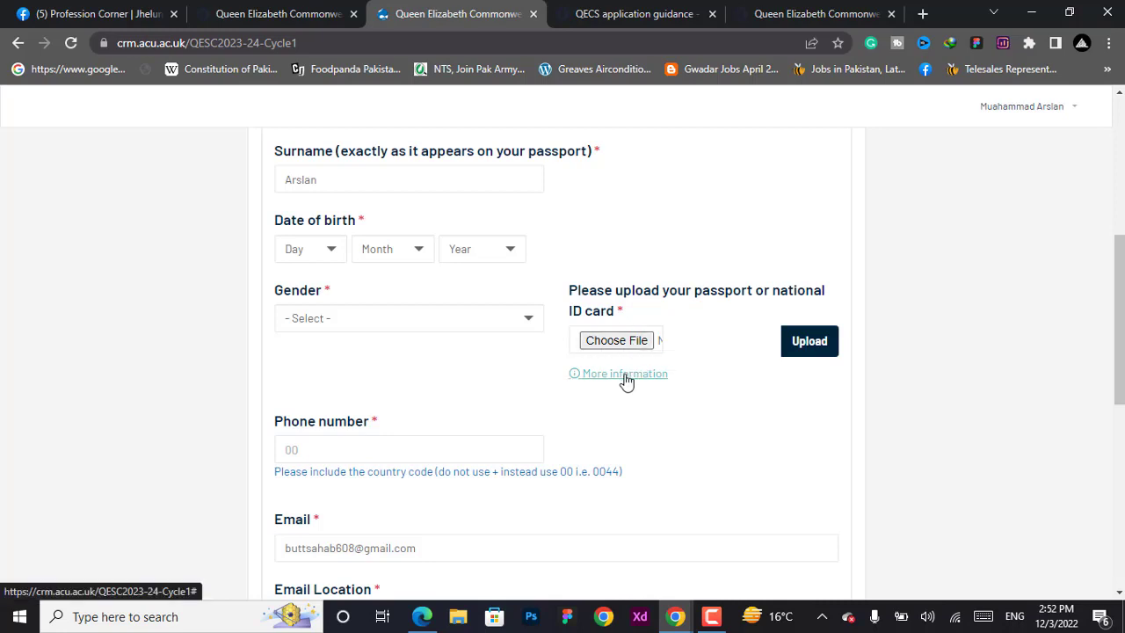
click(592, 382)
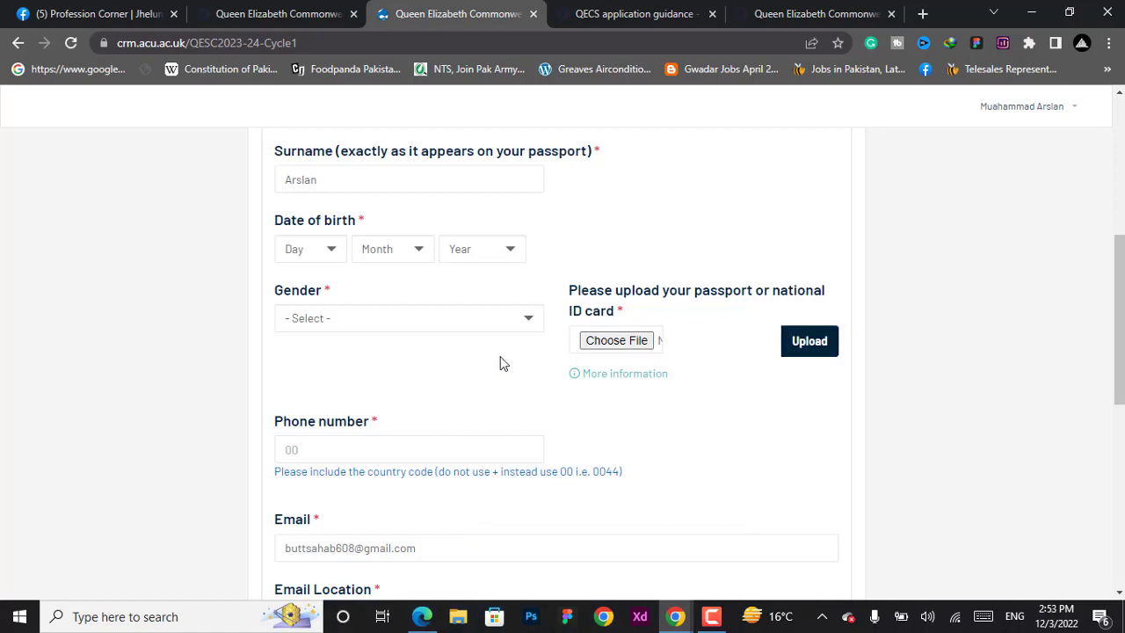
Look over the phone number and email fields and check the available Email Location options
scroll(499, 364, down, 2)
scroll(349, 314, down, 1)
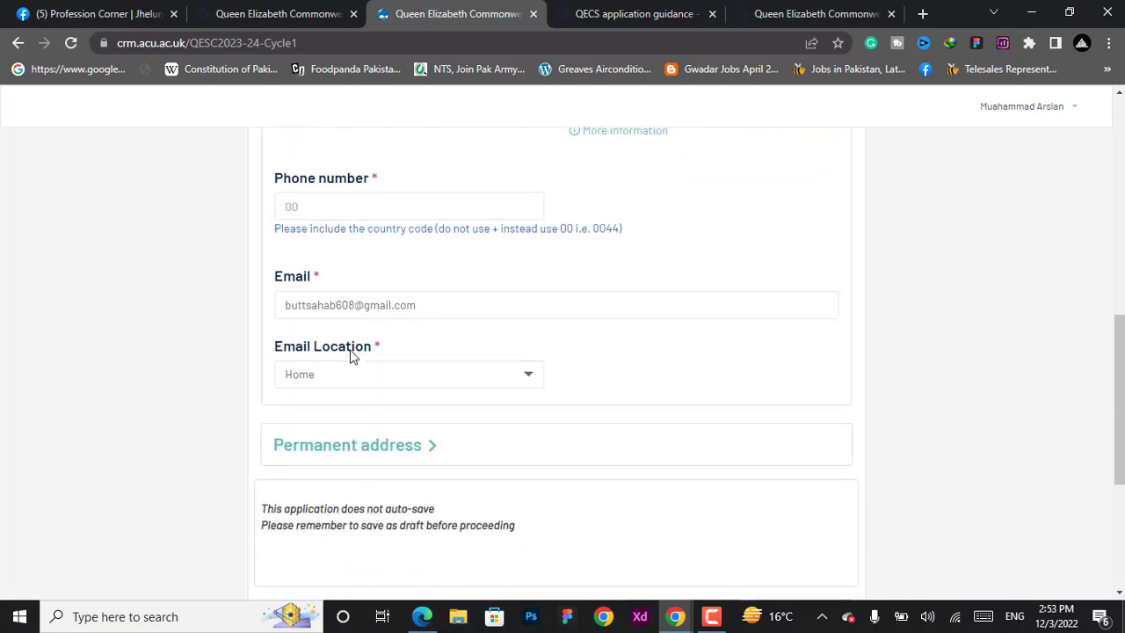
click(317, 378)
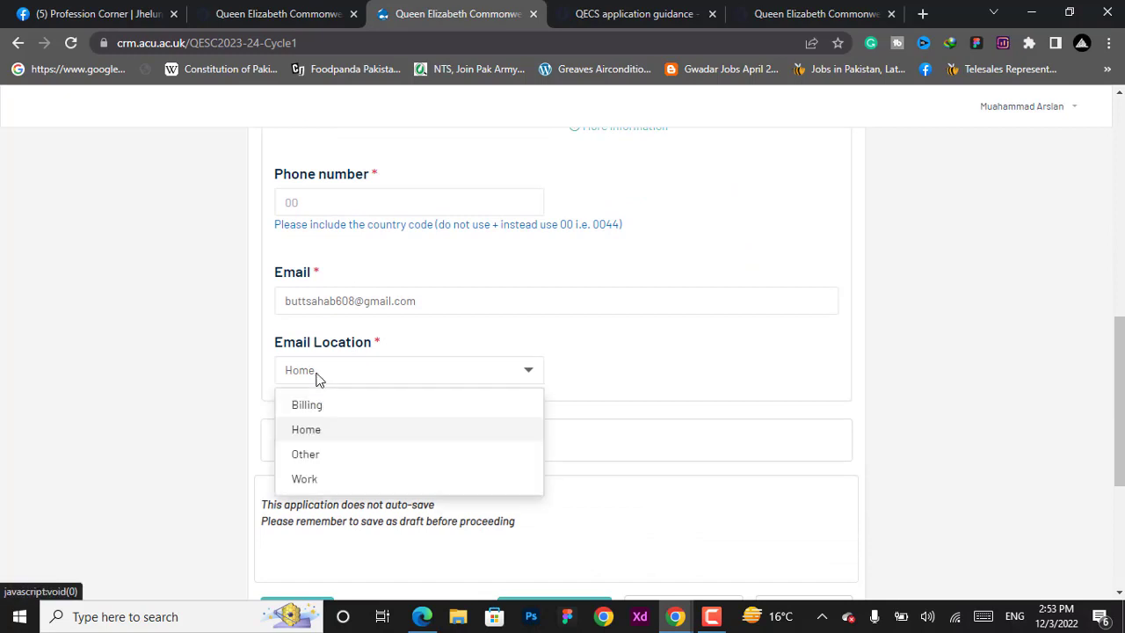
click(490, 404)
Expand the Permanent address section, review its address and correspondence fields, and save and continue to the Academic & Employment Record page
scroll(410, 490, down, 1)
scroll(395, 479, down, 3)
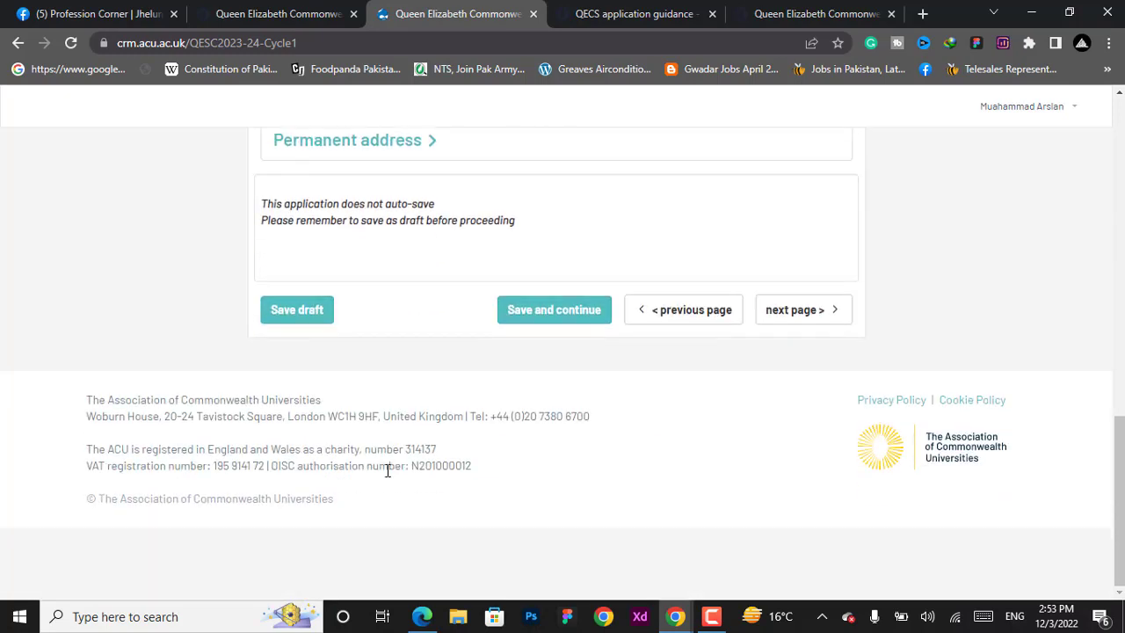
scroll(395, 359, up, 2)
click(414, 311)
scroll(457, 338, down, 3)
scroll(504, 355, down, 1)
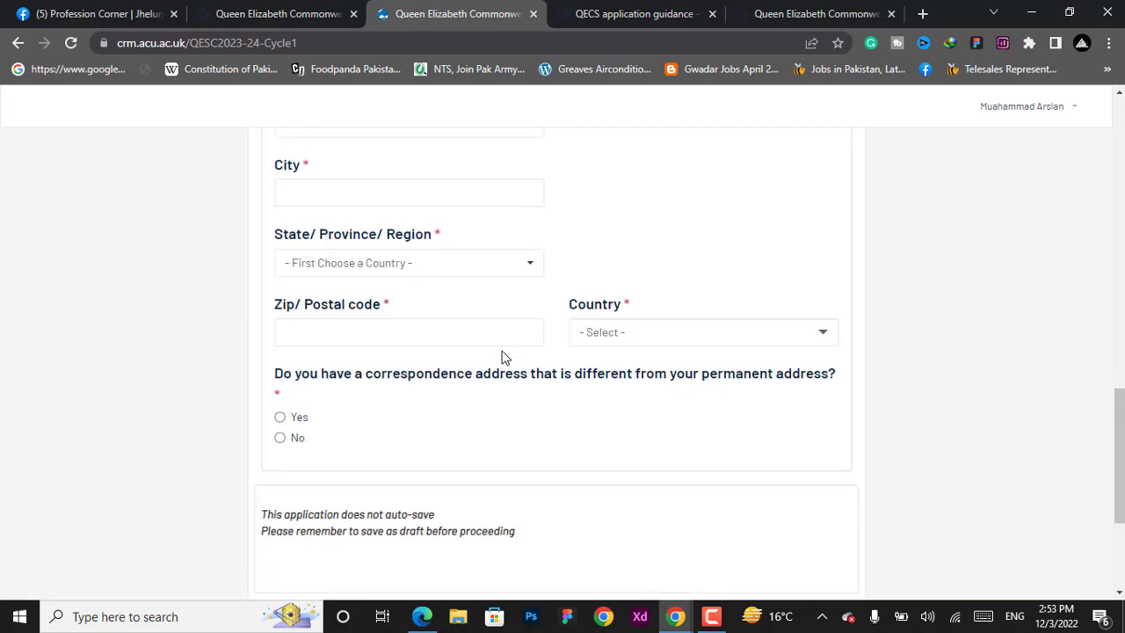
scroll(432, 317, up, 3)
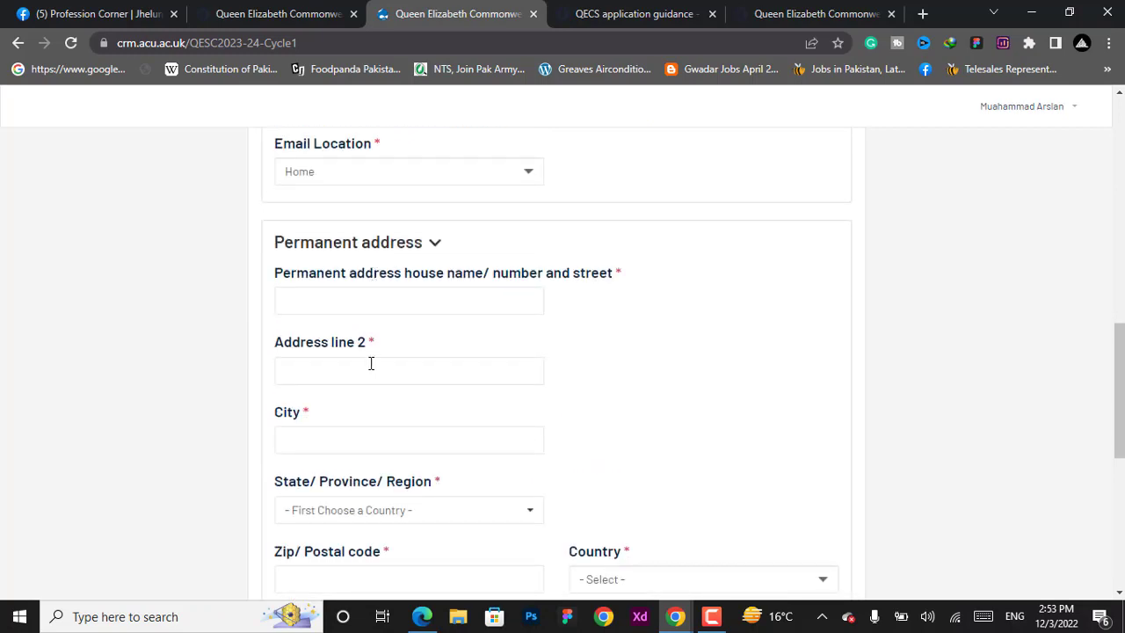
scroll(374, 366, down, 1)
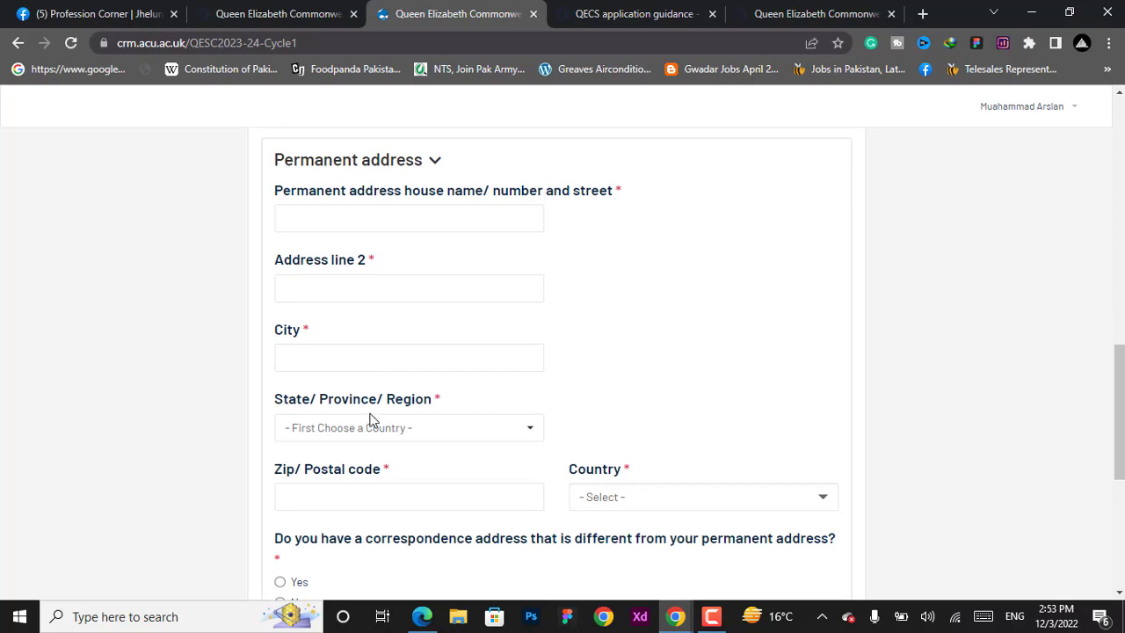
scroll(369, 420, down, 2)
scroll(369, 413, down, 1)
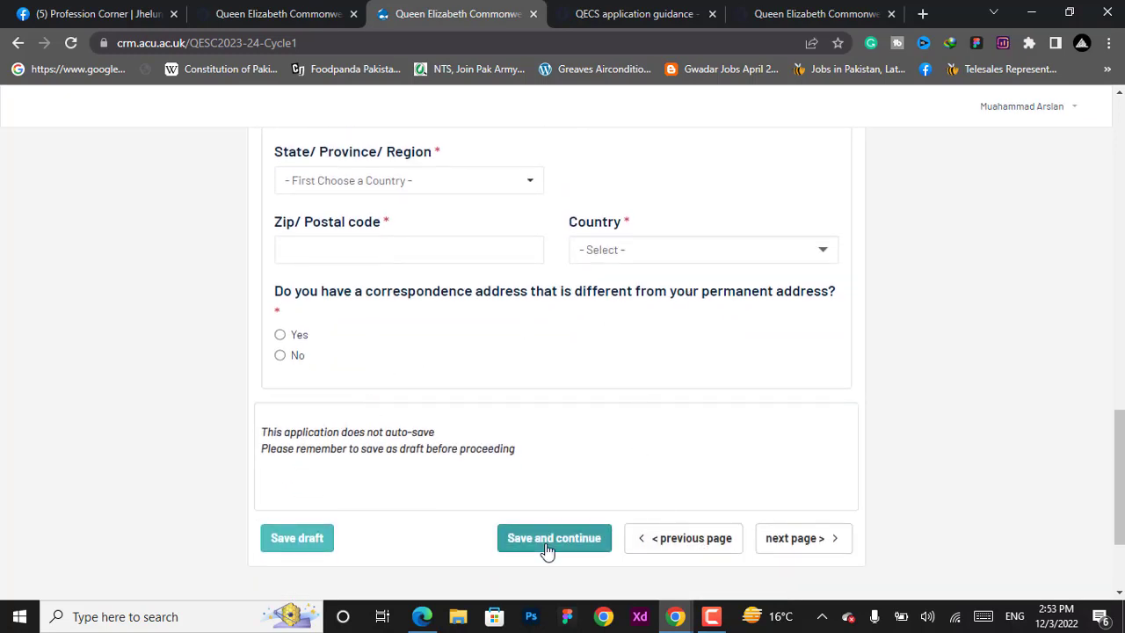
click(547, 538)
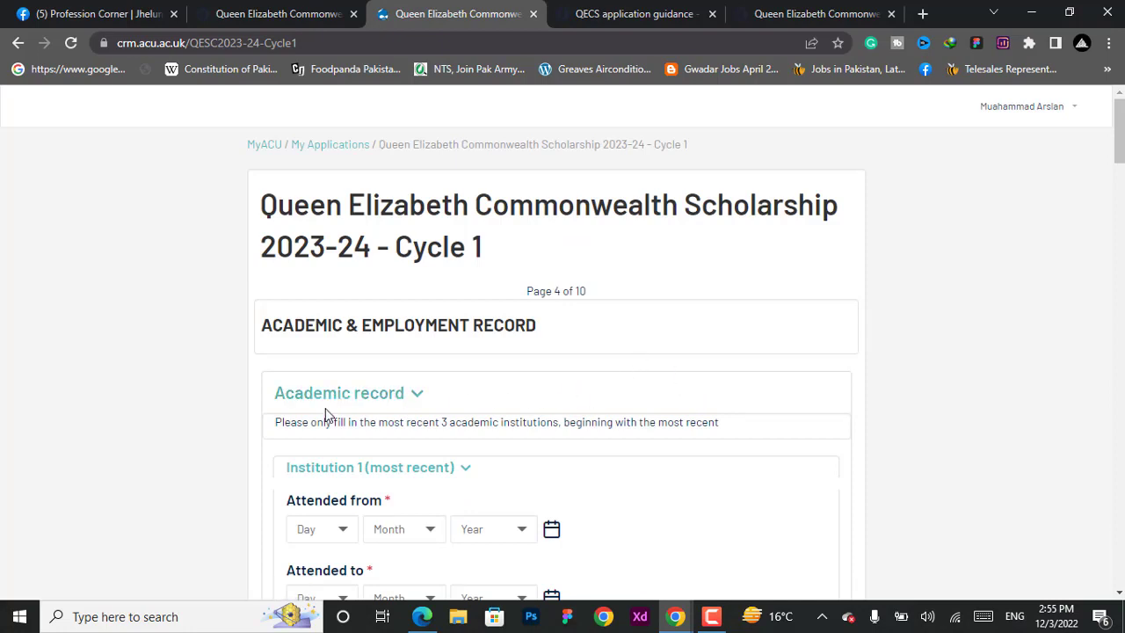
Examine the Academic record fields for Institutions 1 and 2, and expand Institution 3 to view its fields
scroll(402, 392, down, 2)
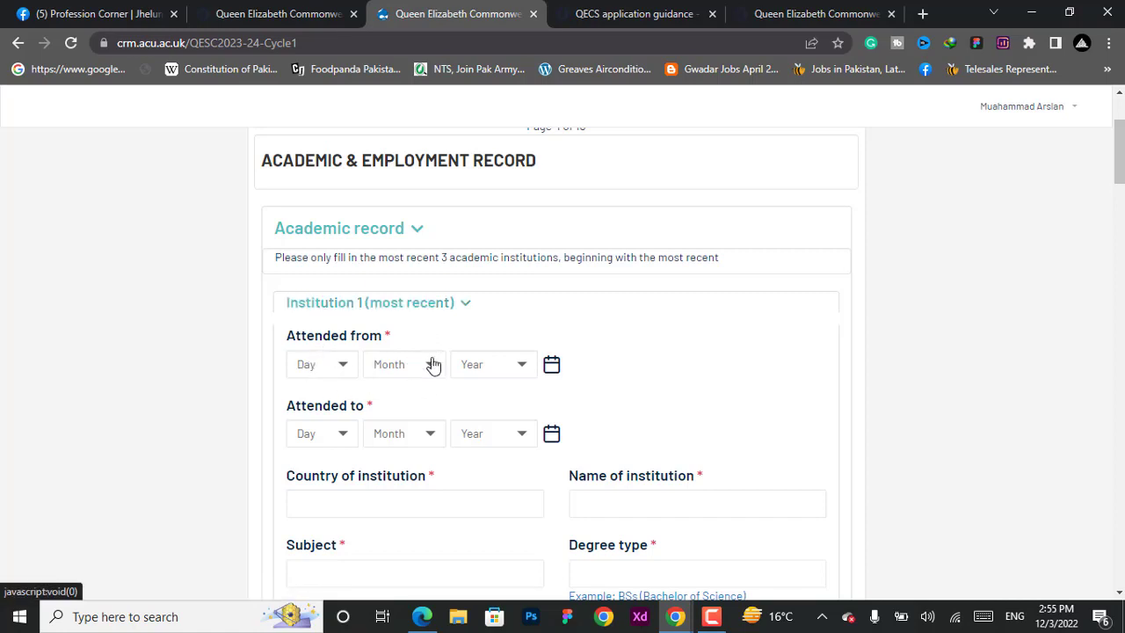
scroll(466, 378, down, 2)
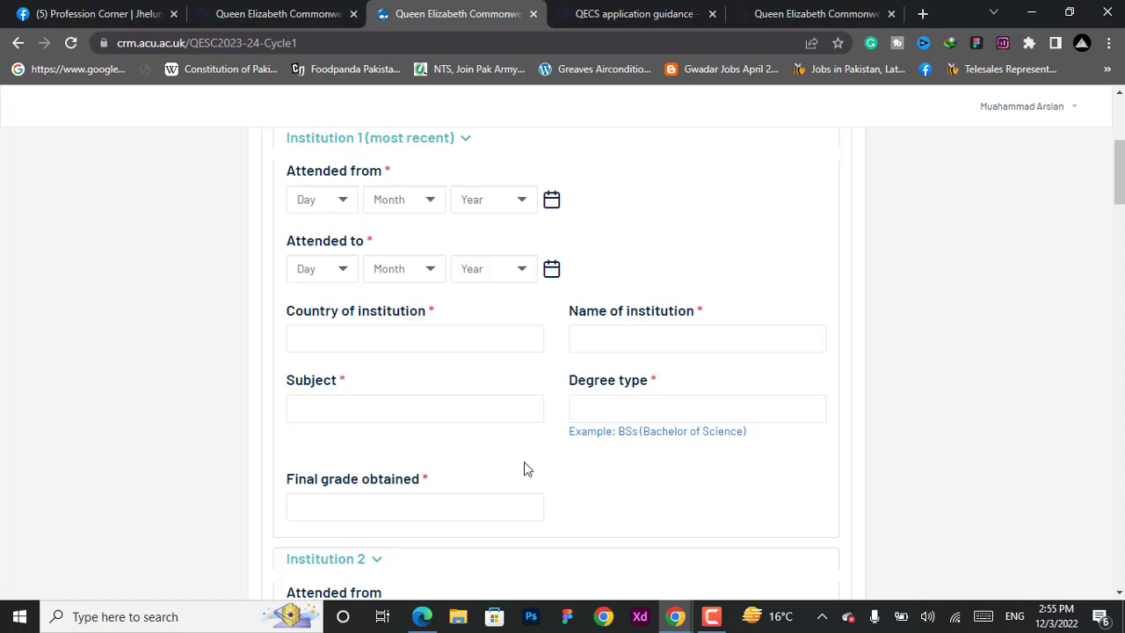
scroll(326, 469, down, 1)
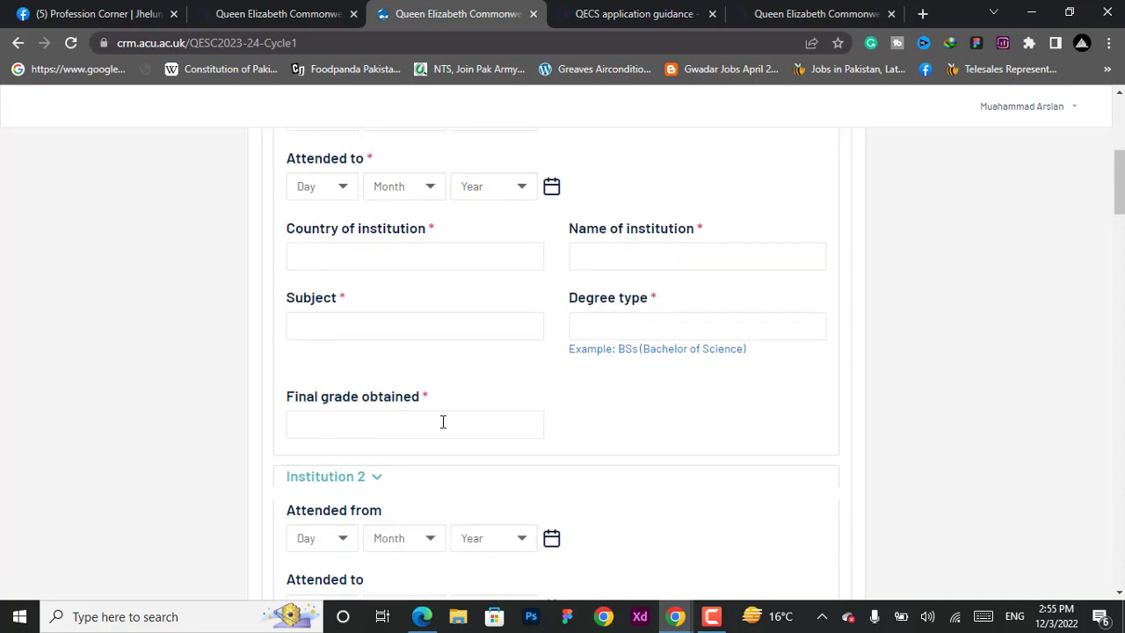
scroll(520, 414, down, 2)
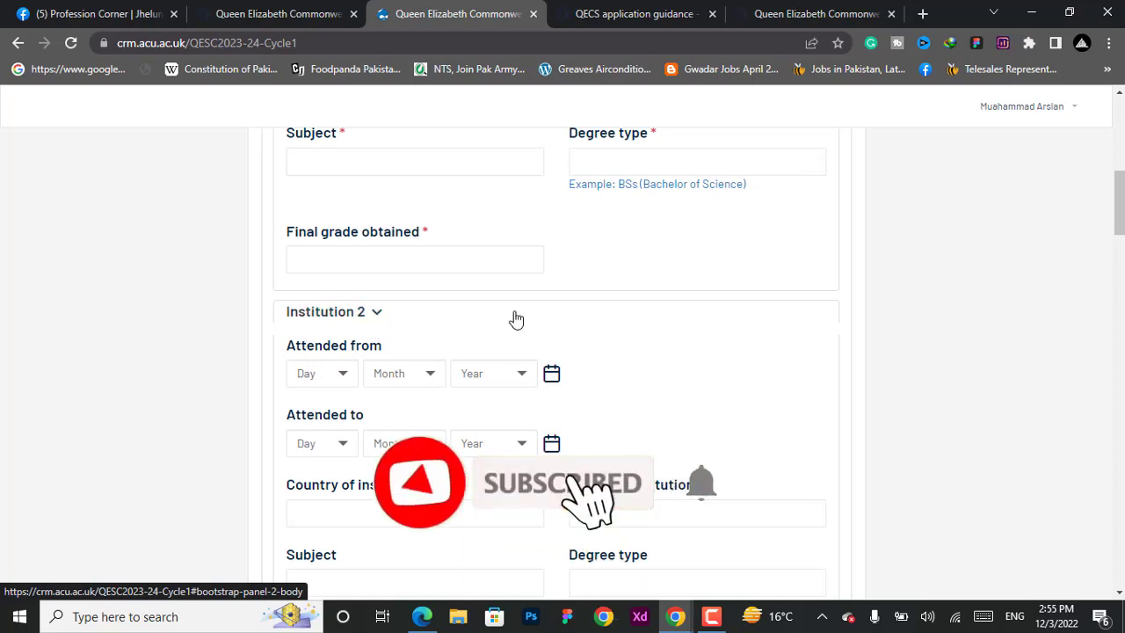
scroll(516, 319, down, 7)
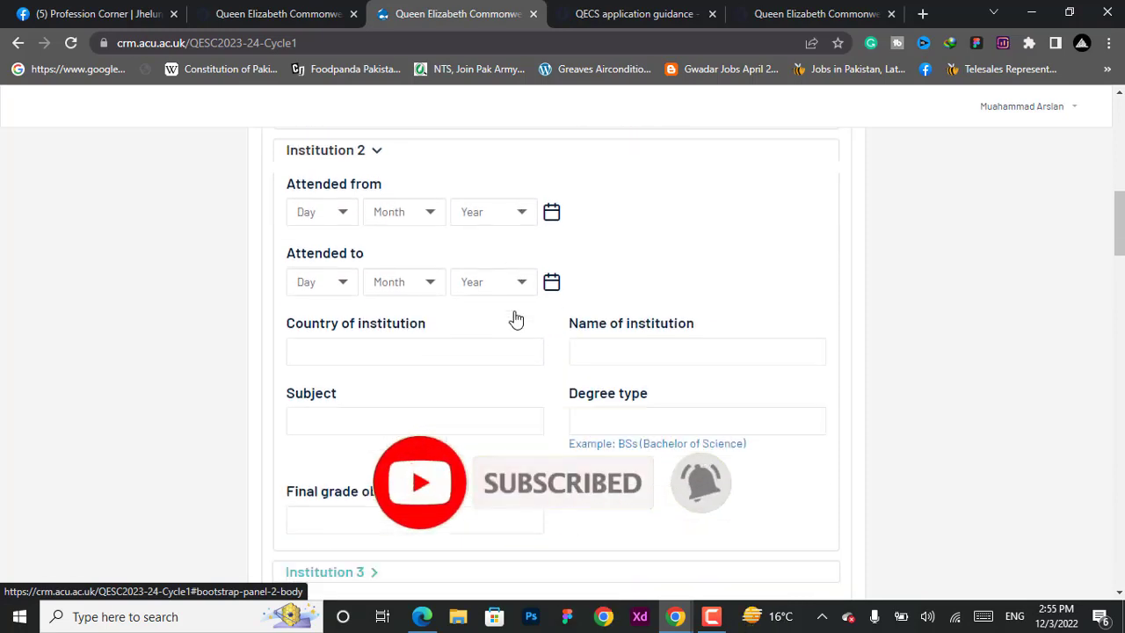
scroll(417, 364, up, 1)
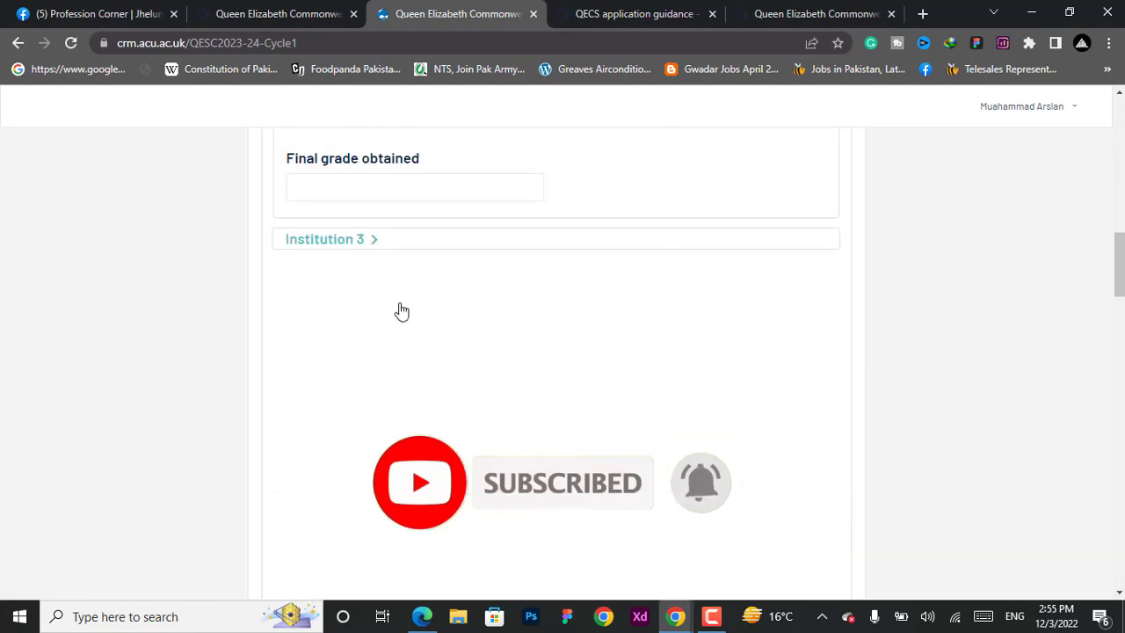
click(374, 246)
scroll(456, 358, down, 8)
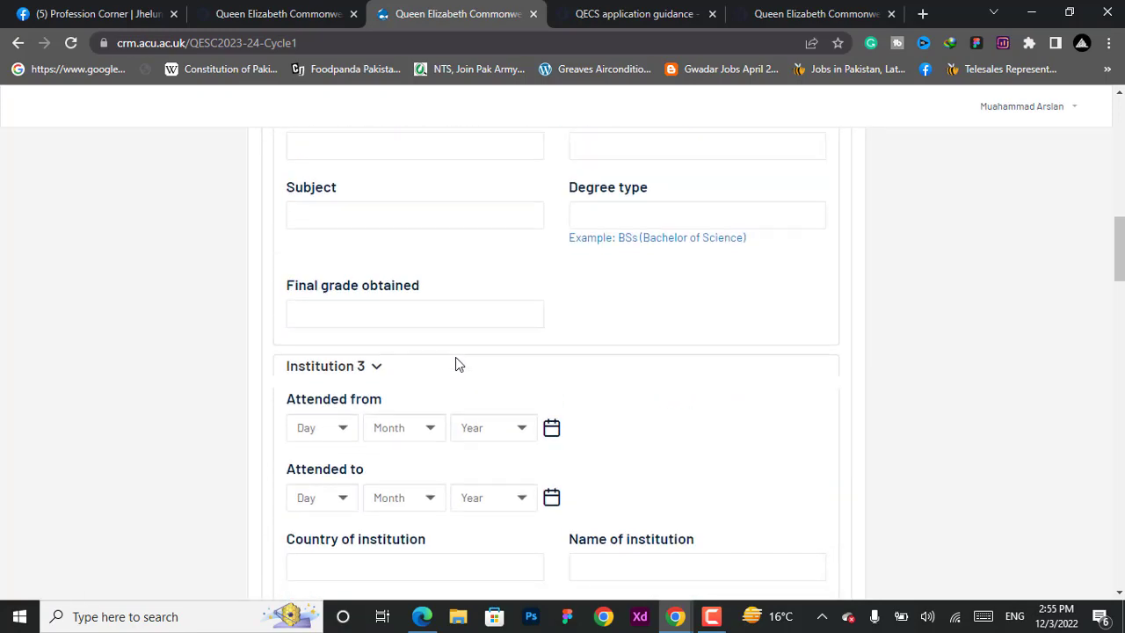
Look over the upload fields under Academic certificates and expand the Employment record section to read its instructions
scroll(444, 422, down, 2)
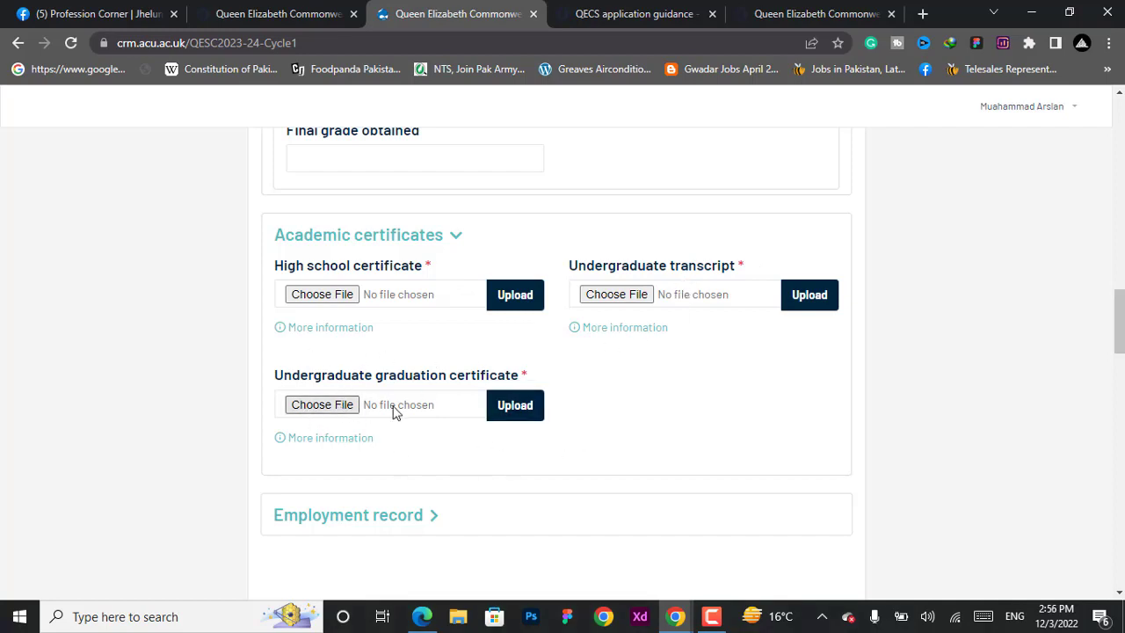
scroll(428, 350, down, 2)
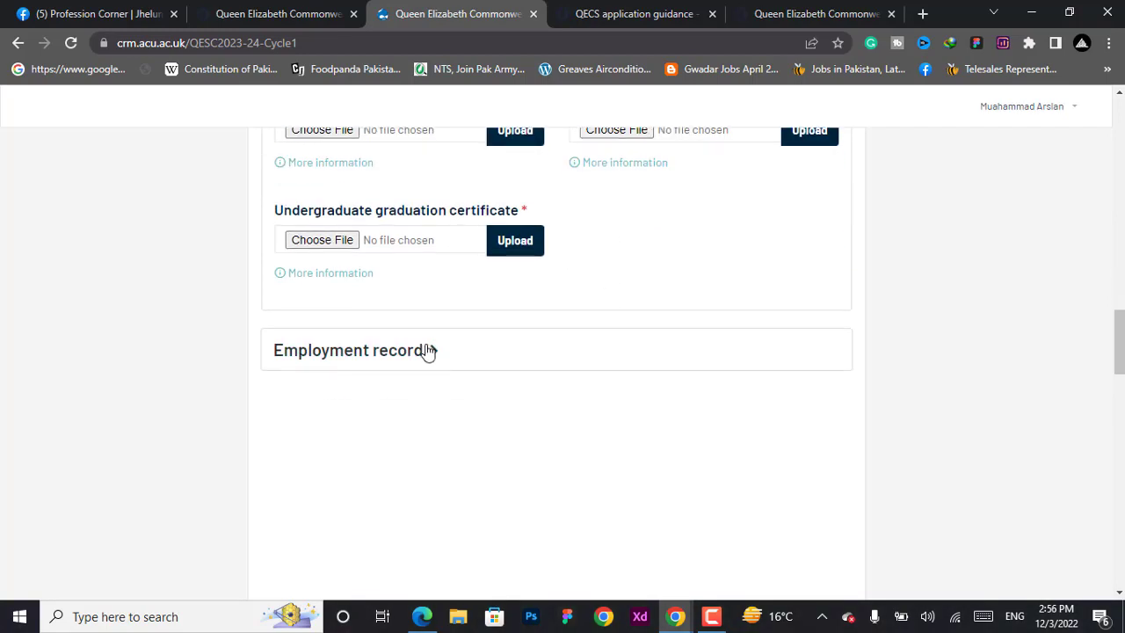
click(417, 355)
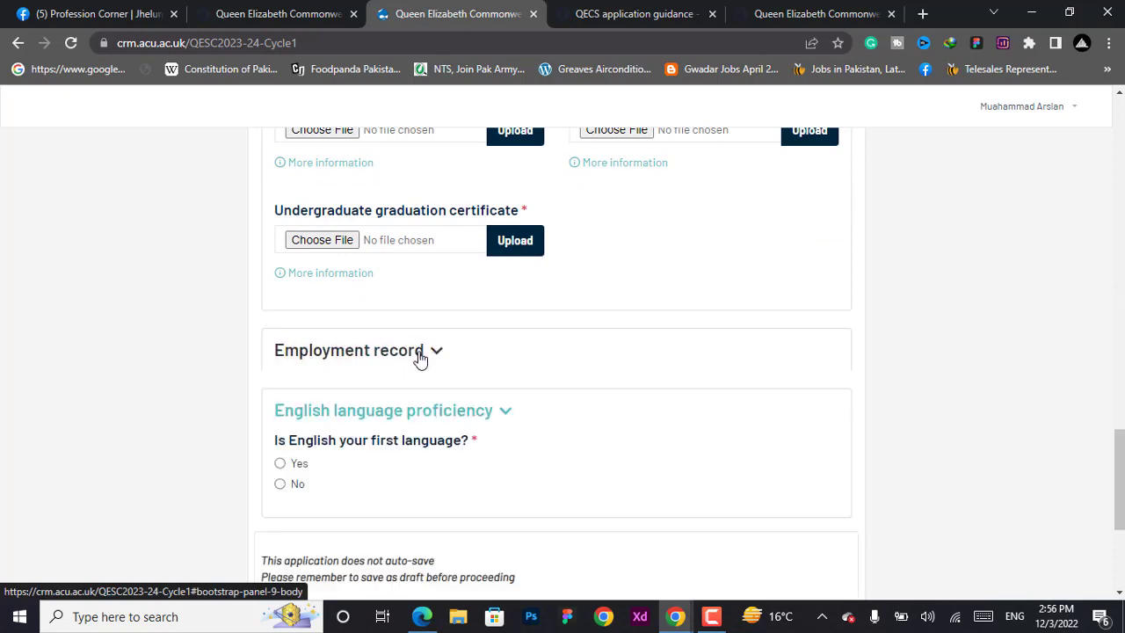
scroll(500, 334, down, 3)
scroll(534, 369, up, 4)
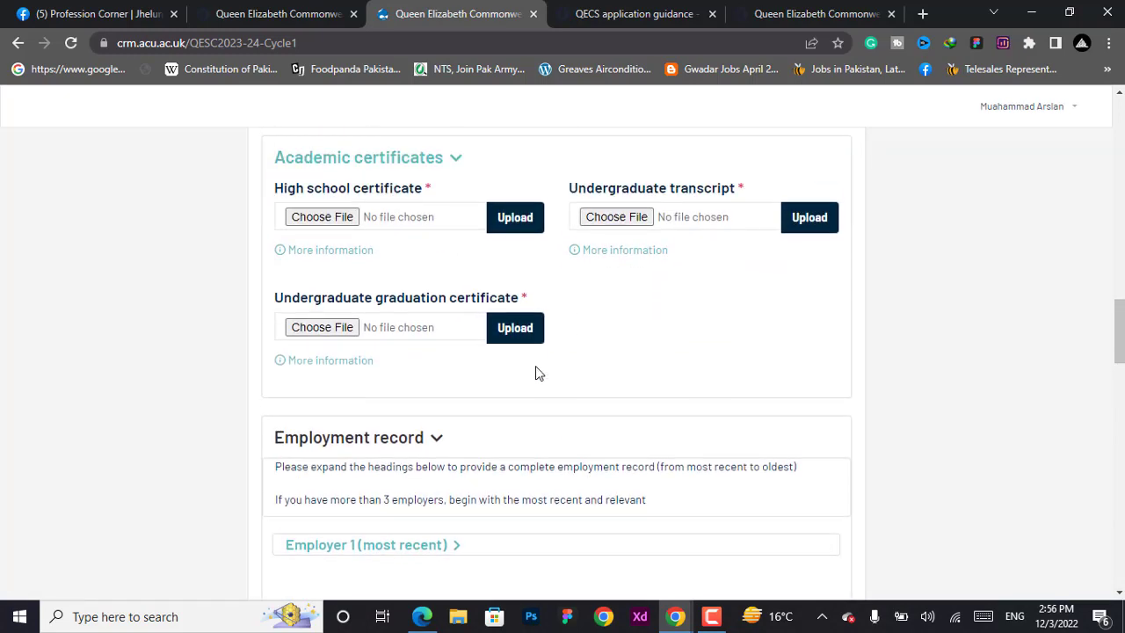
scroll(534, 371, down, 1)
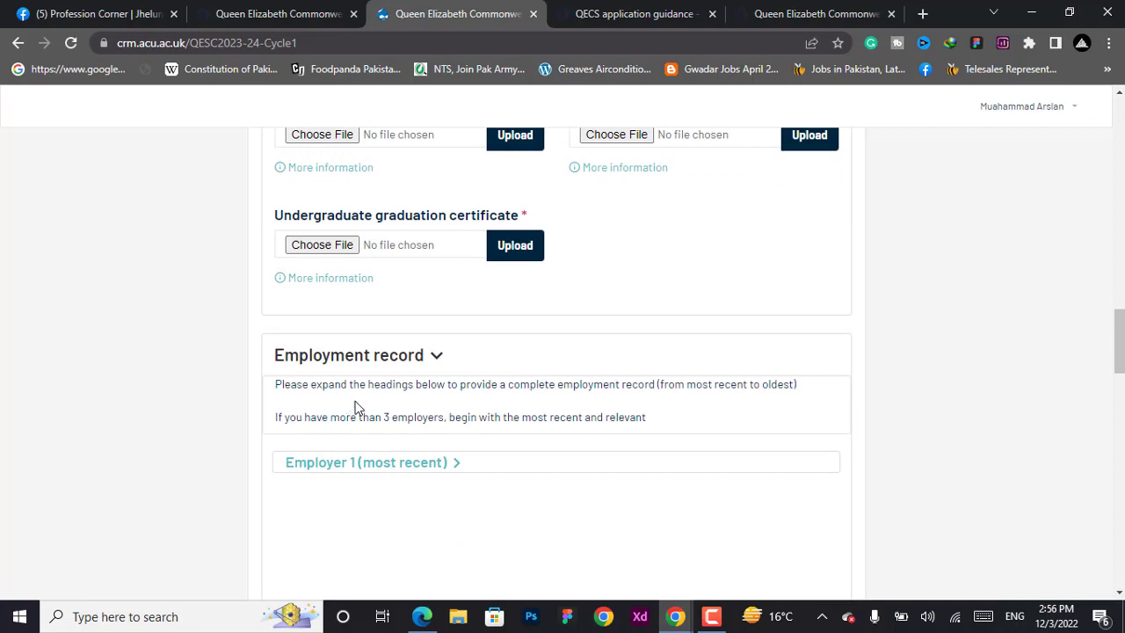
Expand Employer 1 (most recent), review its date, country, organisation, job title and roles fields, and collapse the Employment record section
click(407, 466)
scroll(562, 431, up, 3)
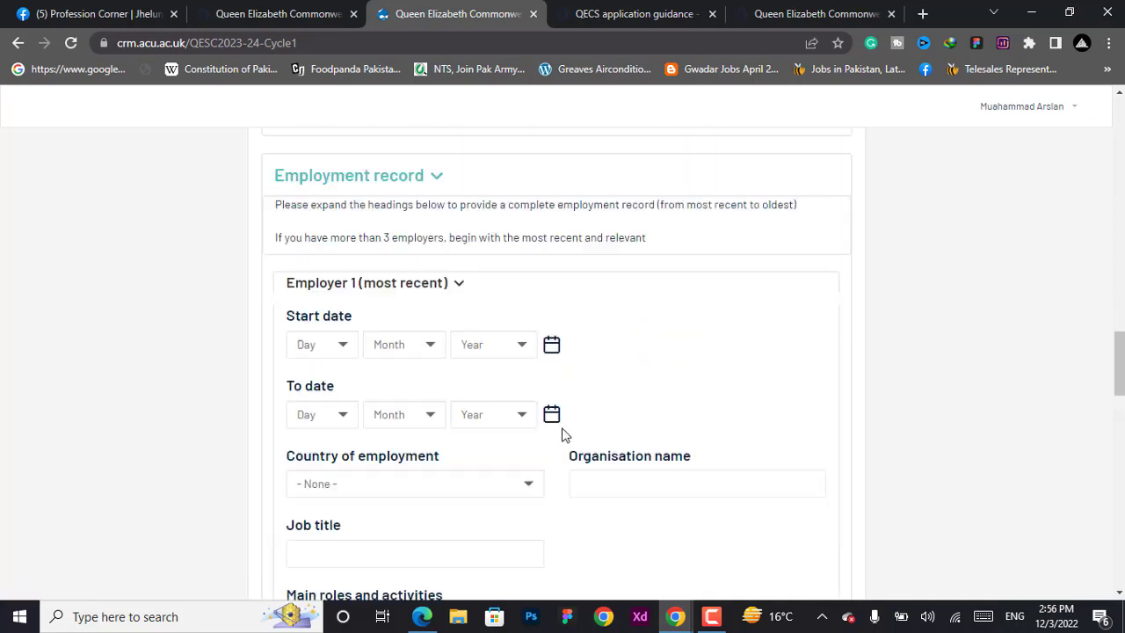
scroll(529, 432, down, 2)
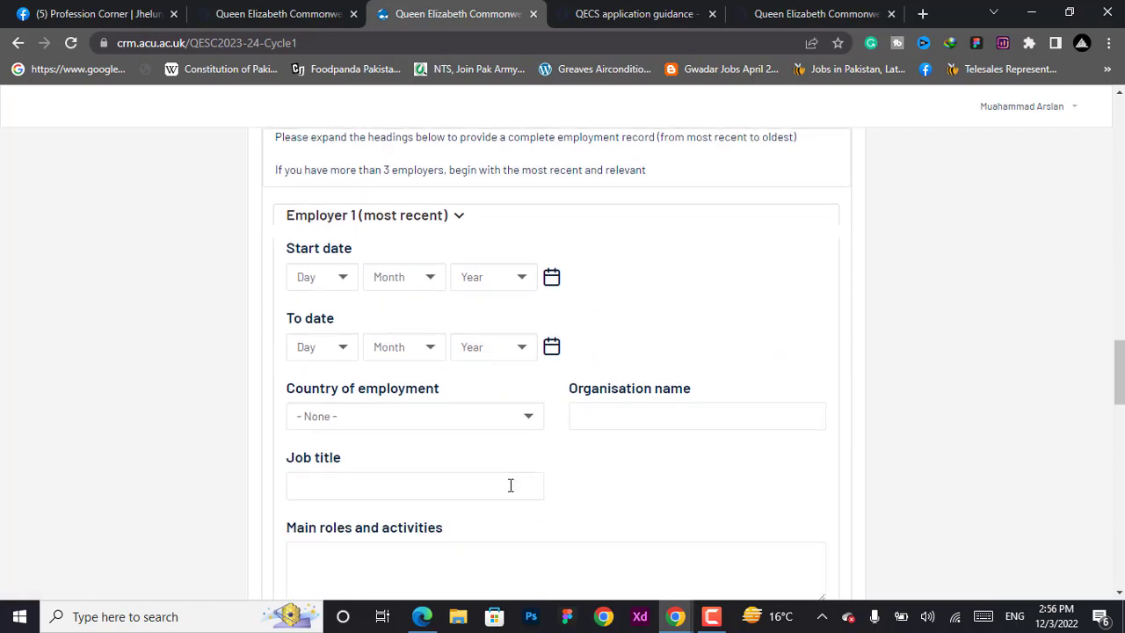
scroll(509, 485, down, 3)
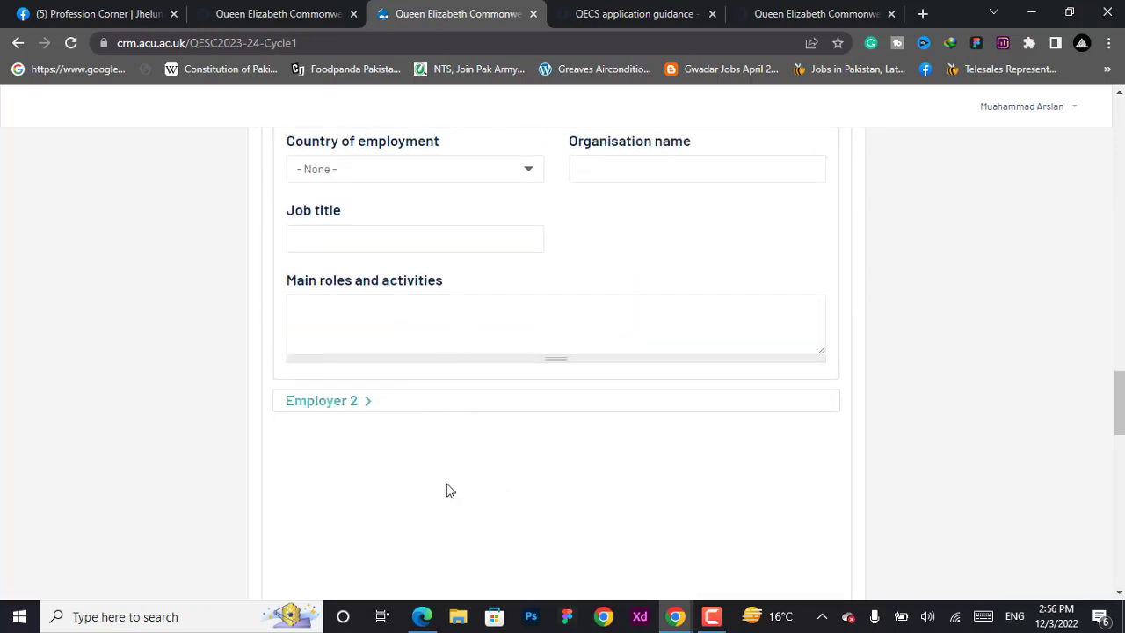
scroll(446, 469, up, 2)
scroll(447, 472, up, 1)
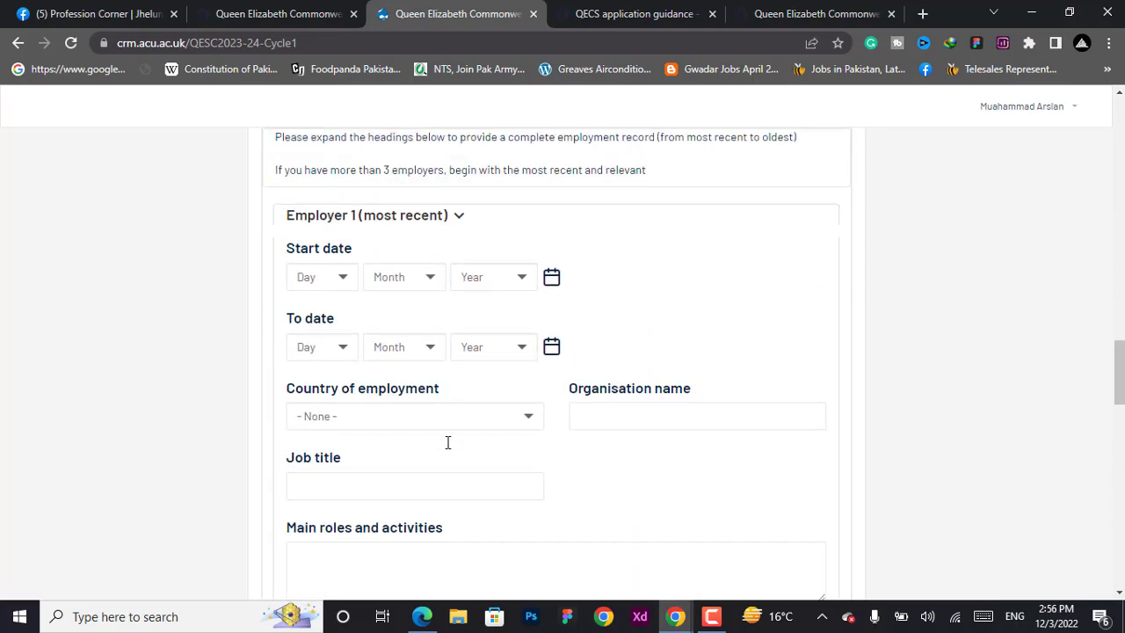
scroll(472, 334, up, 4)
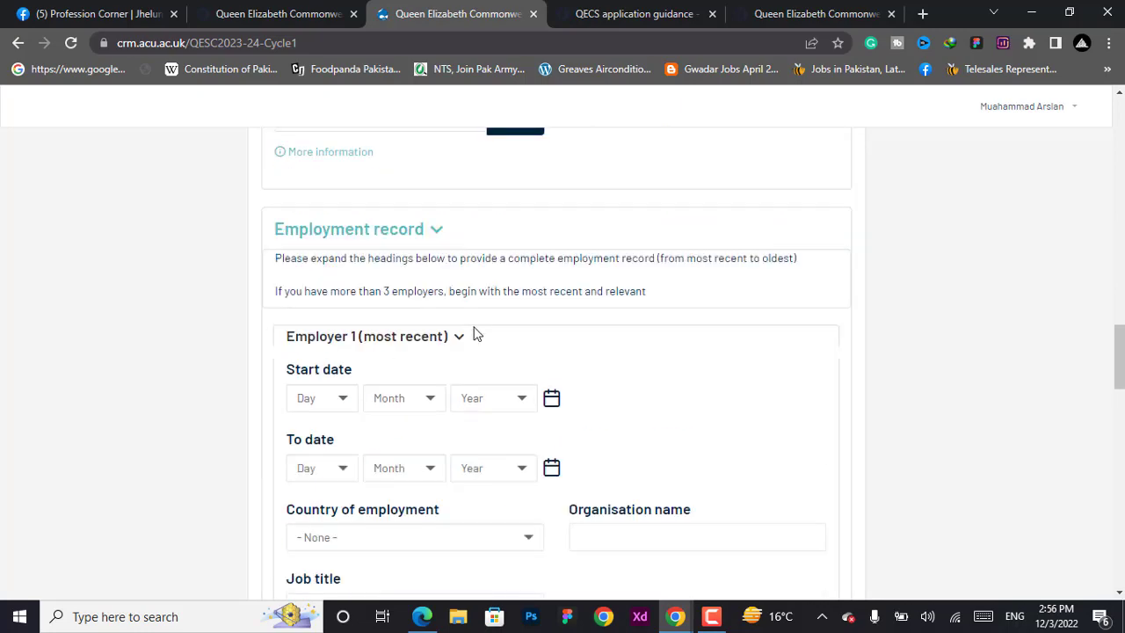
scroll(452, 389, down, 2)
click(448, 389)
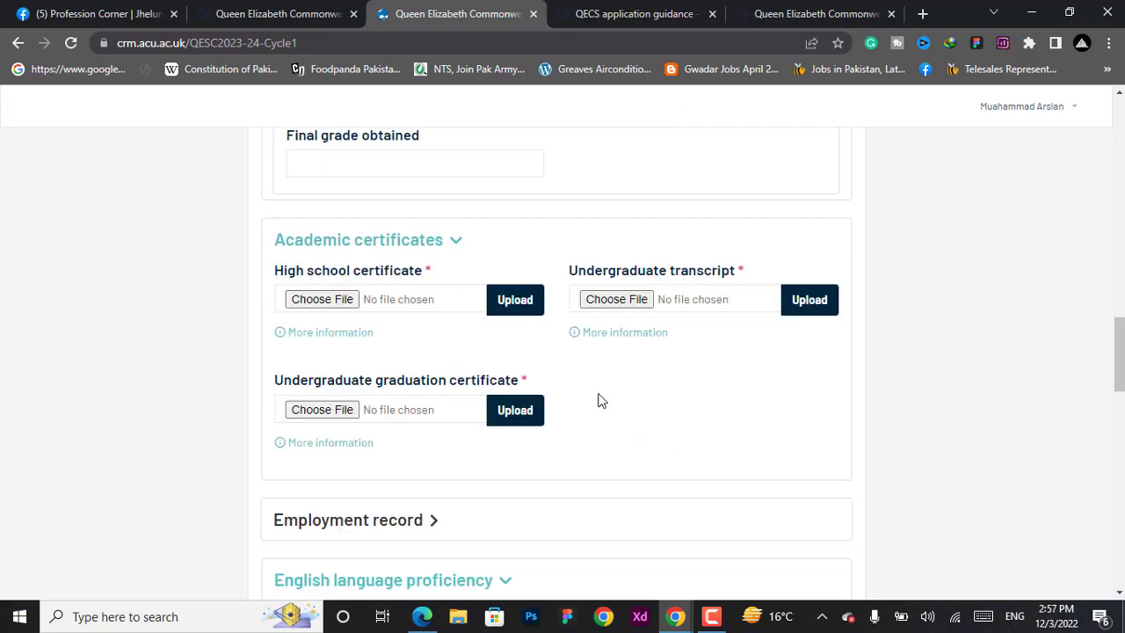
Answer Yes to English being the first language under English language proficiency and go to the next page of the form
scroll(591, 400, down, 2)
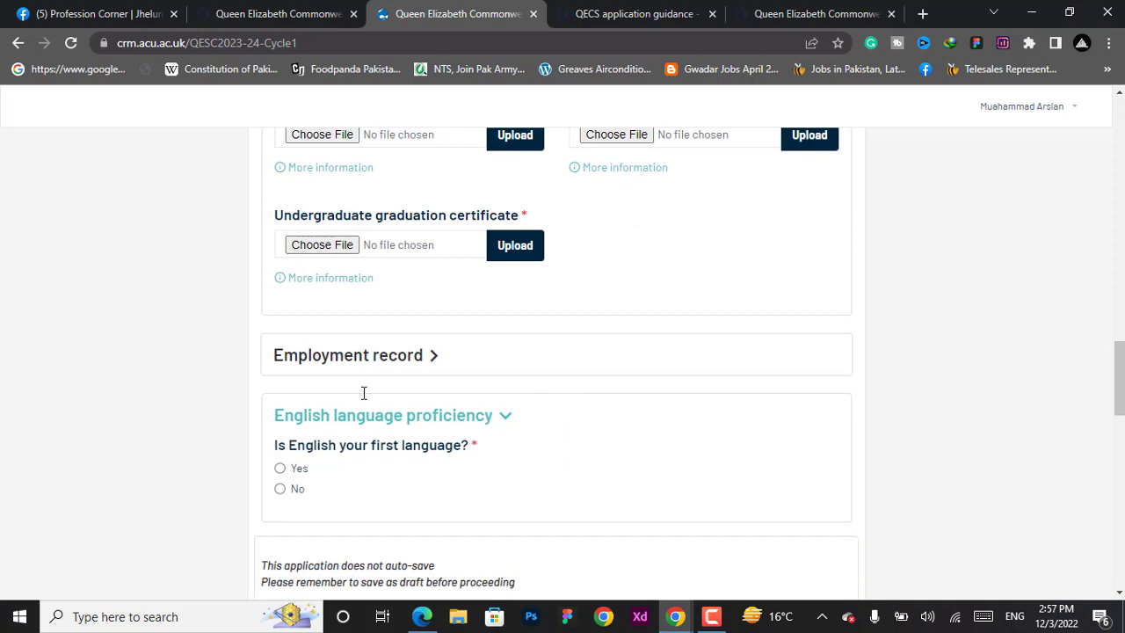
scroll(364, 392, down, 1)
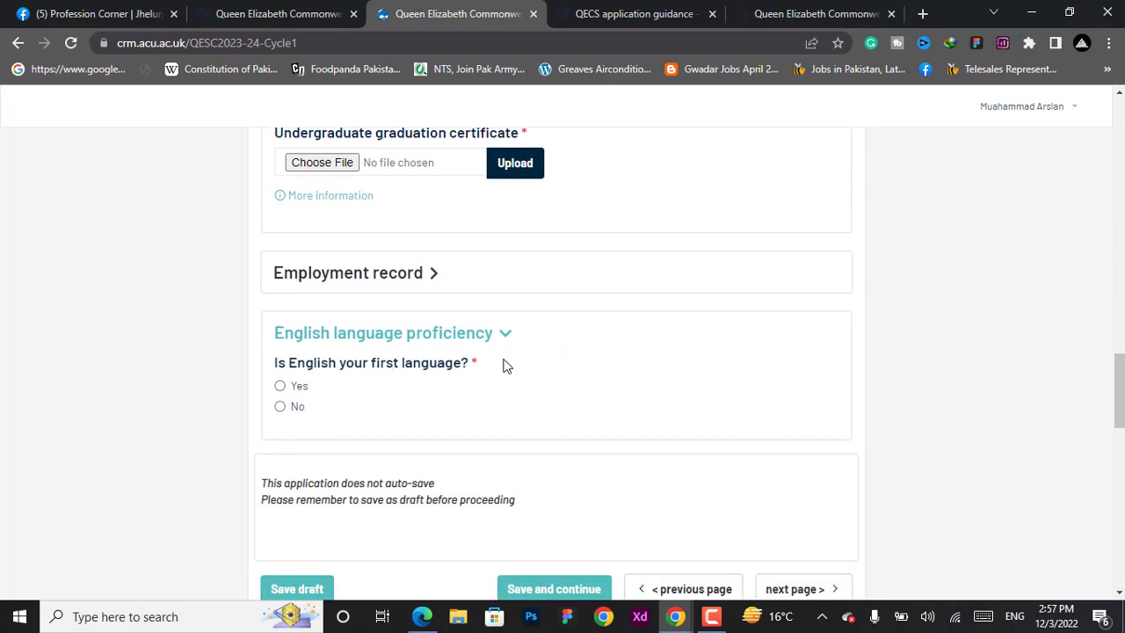
click(295, 387)
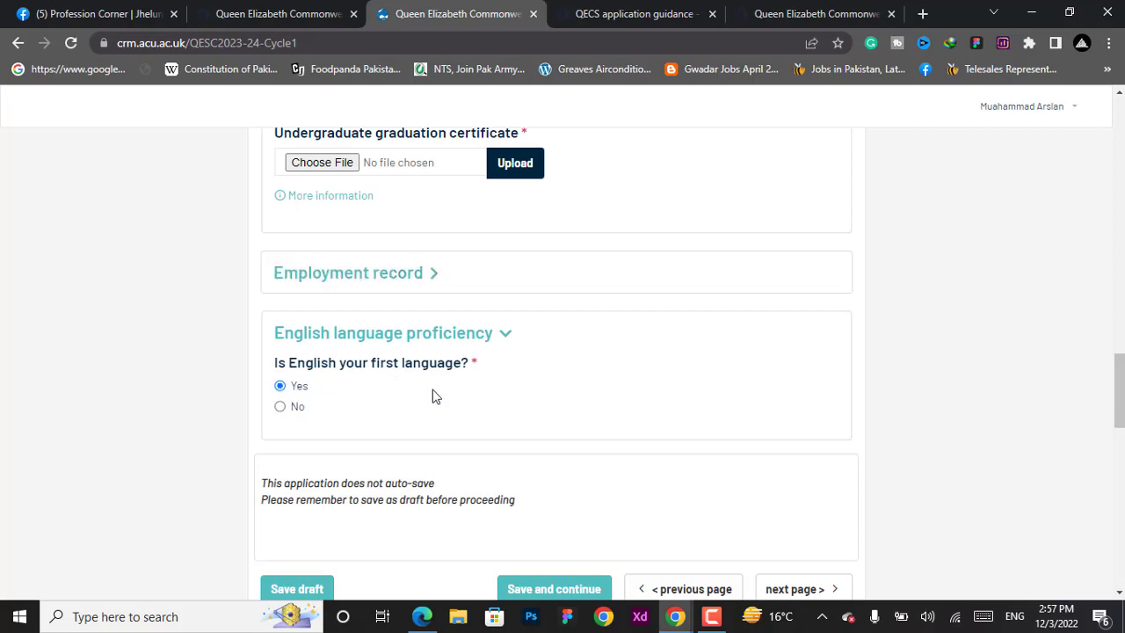
scroll(529, 395, down, 2)
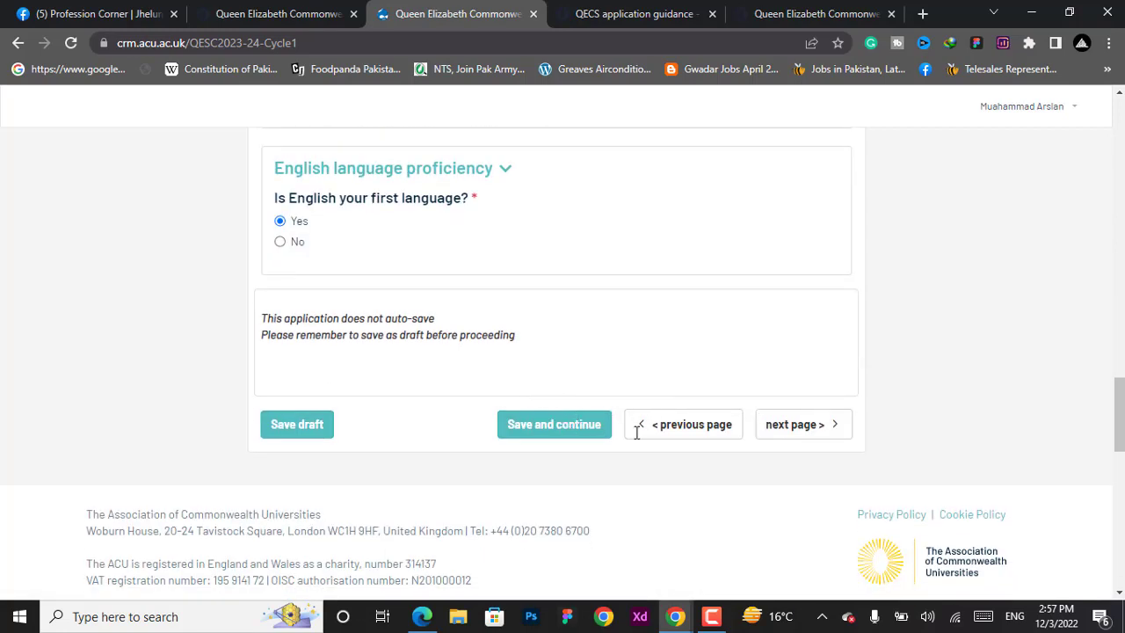
click(789, 425)
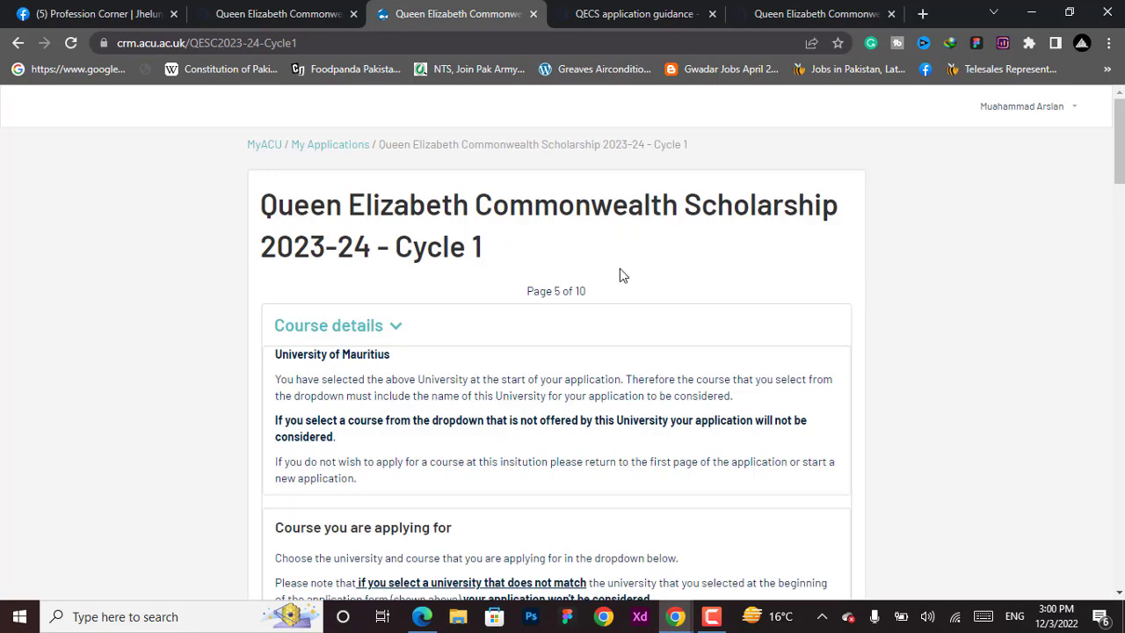
Choose a University of Eswatini (UNESWA) Master's course as the course title and answer No to having already applied to or contacted the University
scroll(395, 232, down, 3)
scroll(370, 302, up, 1)
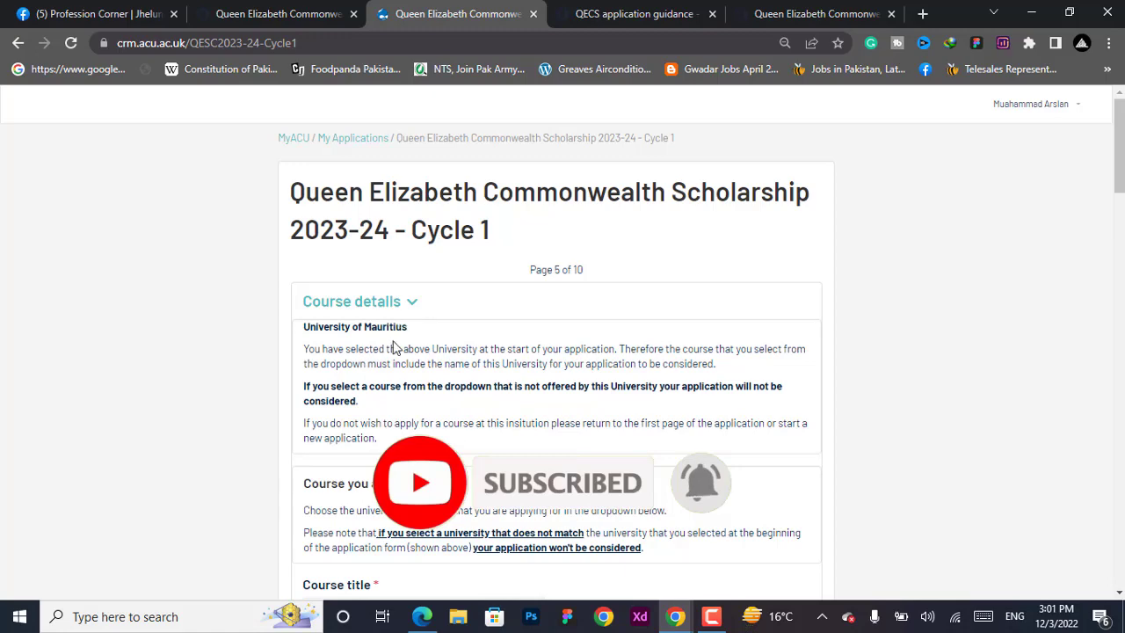
scroll(389, 344, down, 2)
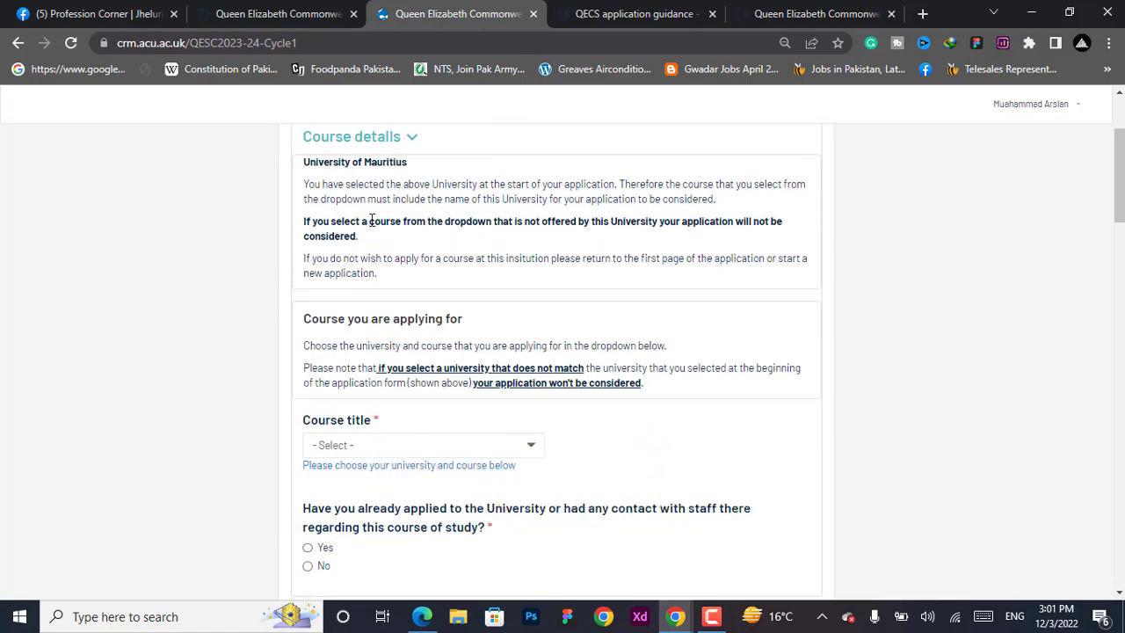
scroll(367, 281, down, 2)
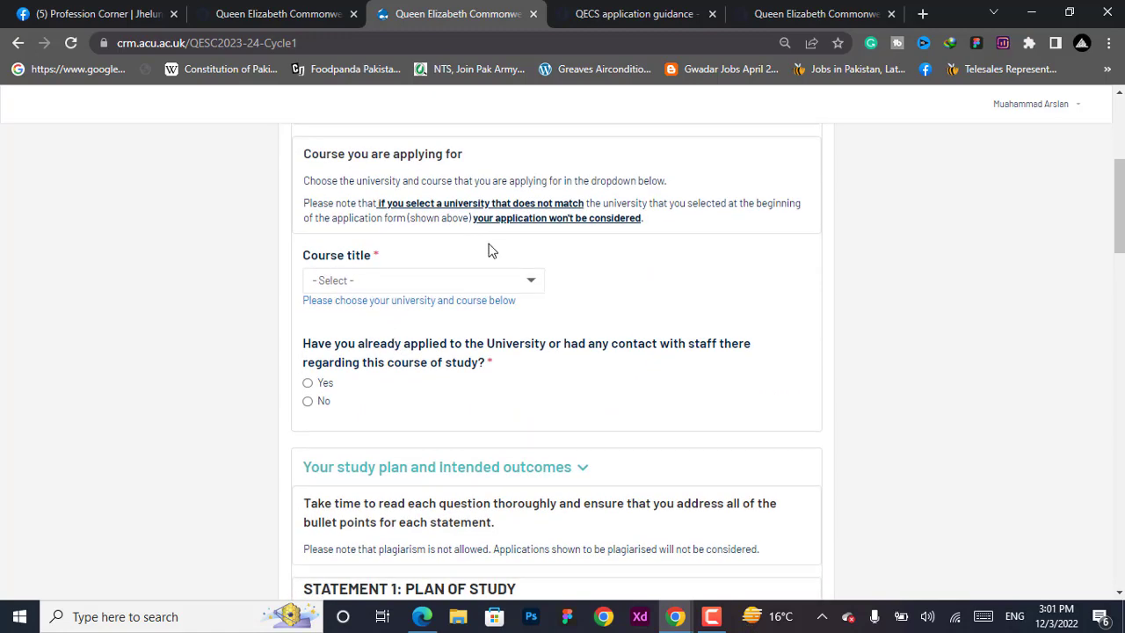
click(436, 282)
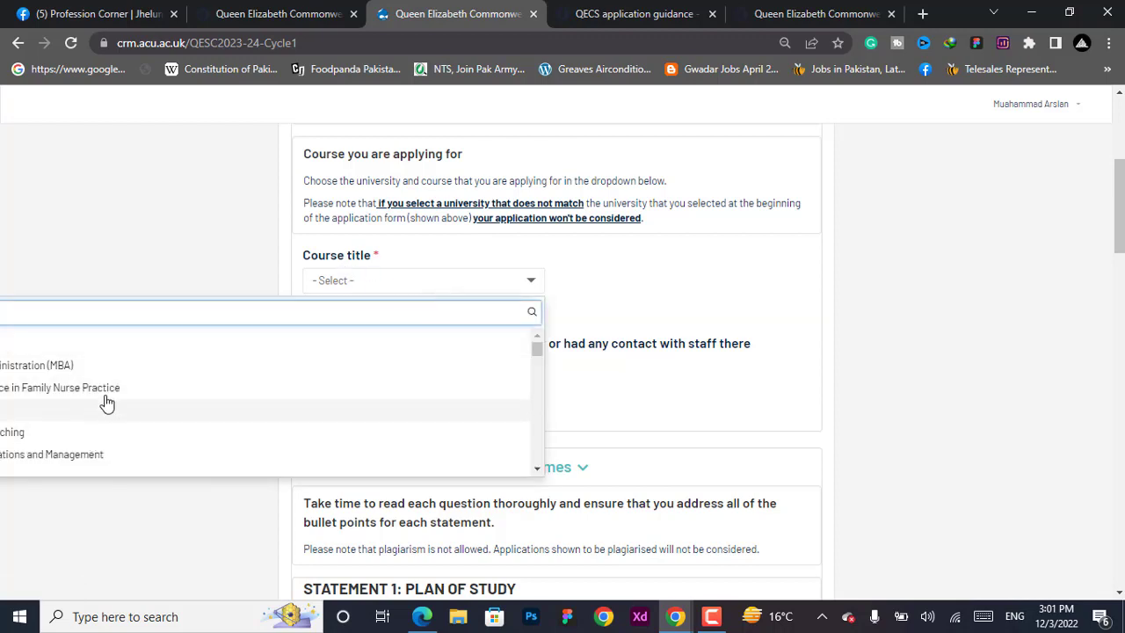
click(113, 367)
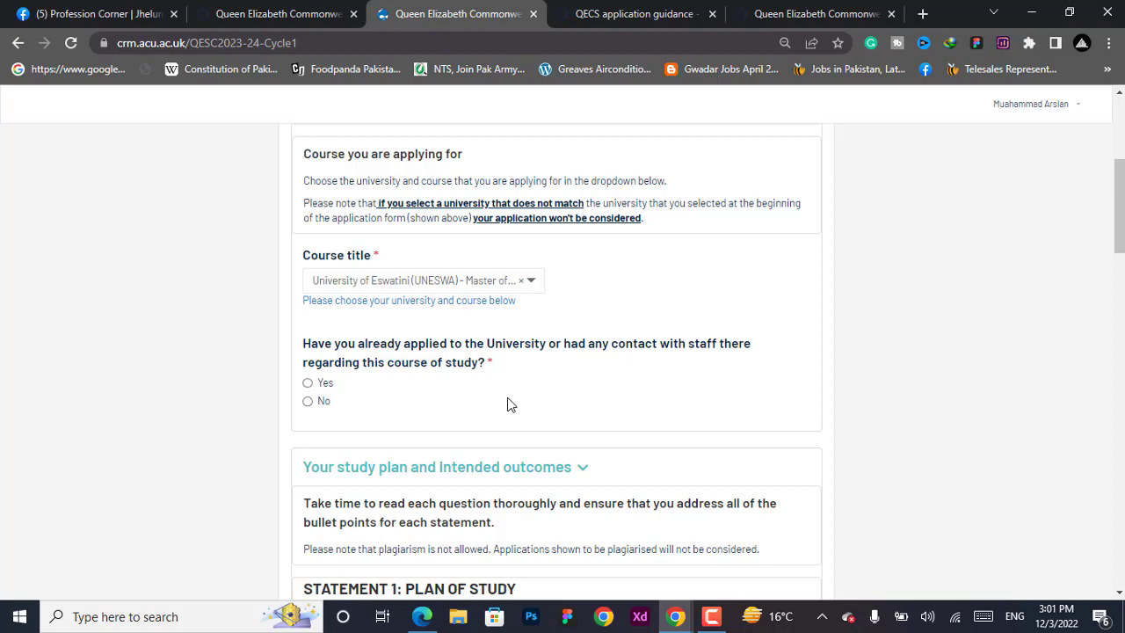
click(308, 402)
Read the Statement 1: Plan of Study instructions and highlight the bullet-point questions the statement should answer
scroll(558, 410, down, 3)
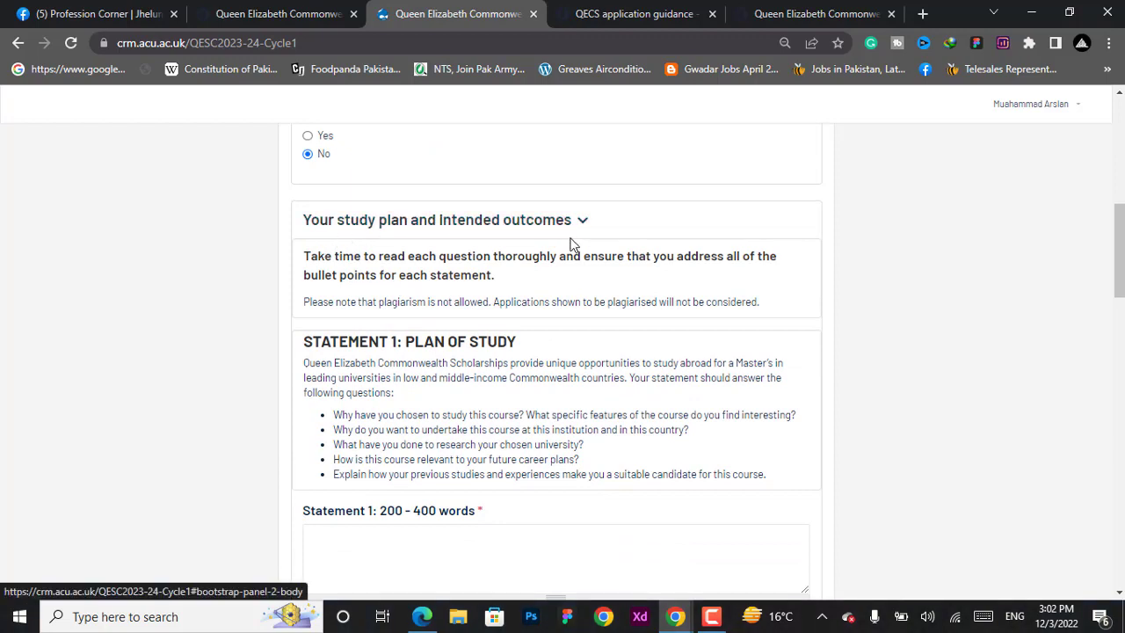
scroll(453, 356, down, 1)
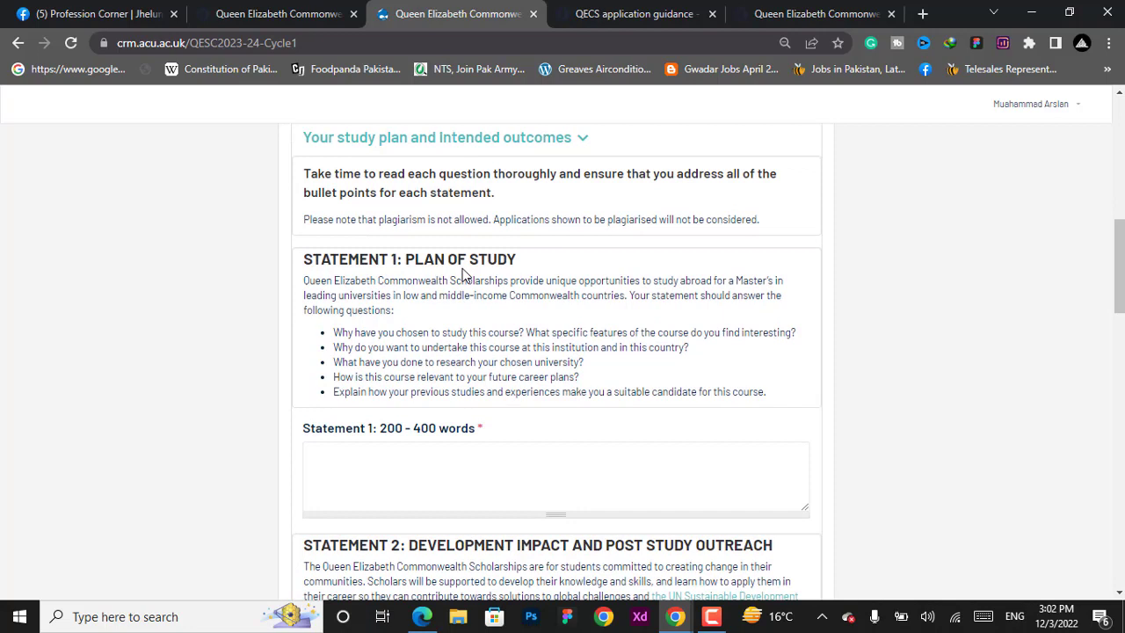
drag(302, 281, 730, 386)
click(731, 386)
drag(335, 335, 781, 414)
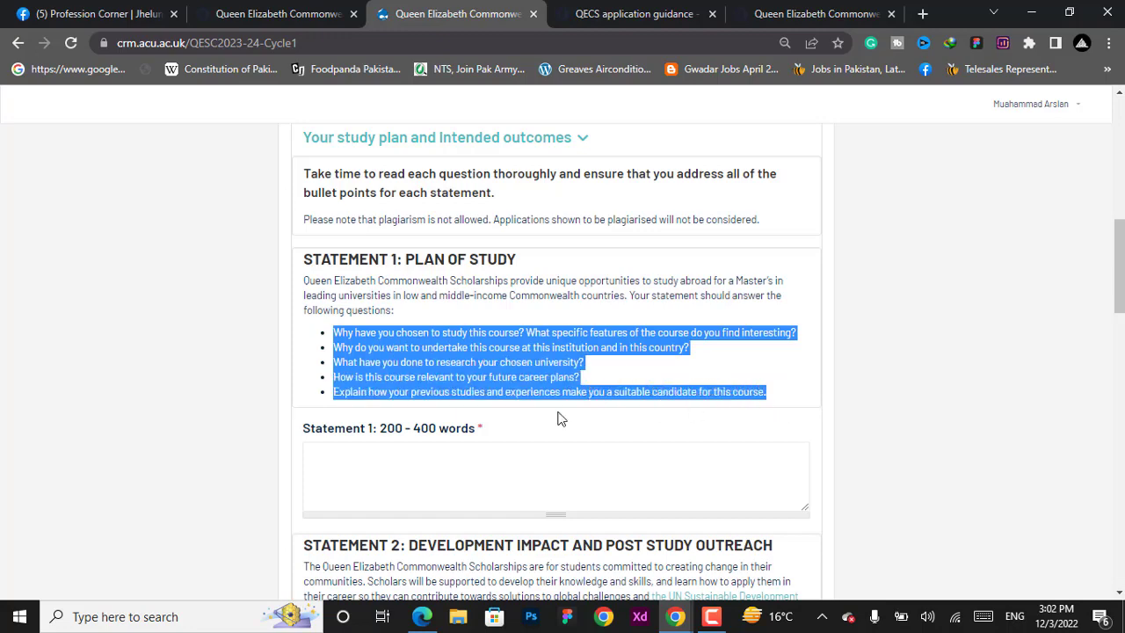
scroll(377, 422, down, 1)
click(744, 296)
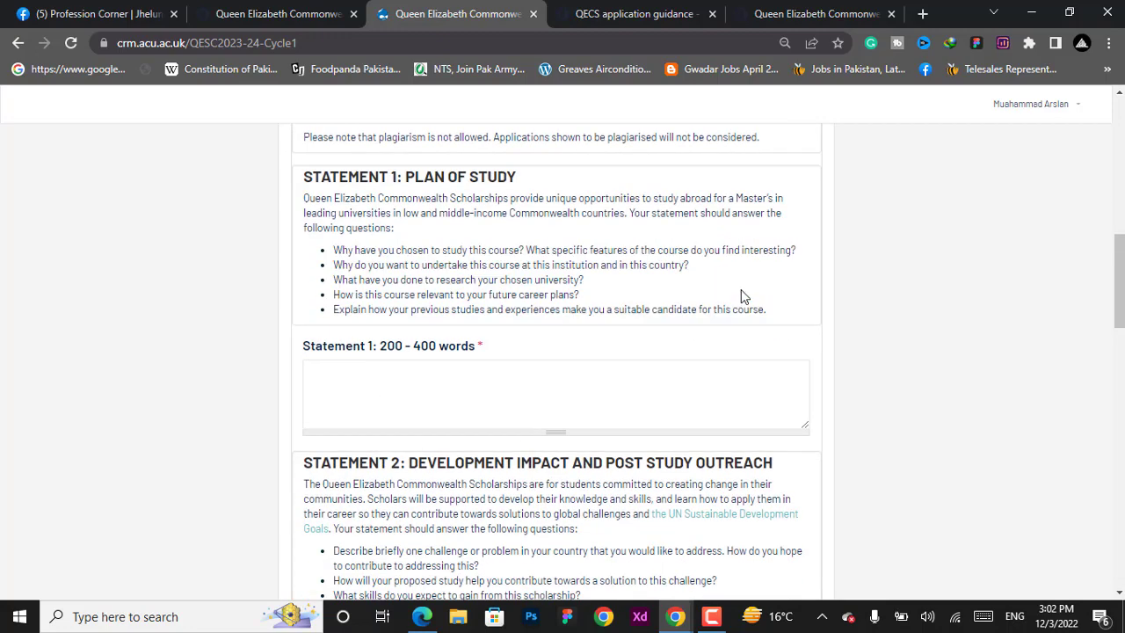
Read the Statement 2: Development Impact and Post Study Outreach section, highlighting its questions and checking its word limit
scroll(627, 419, down, 2)
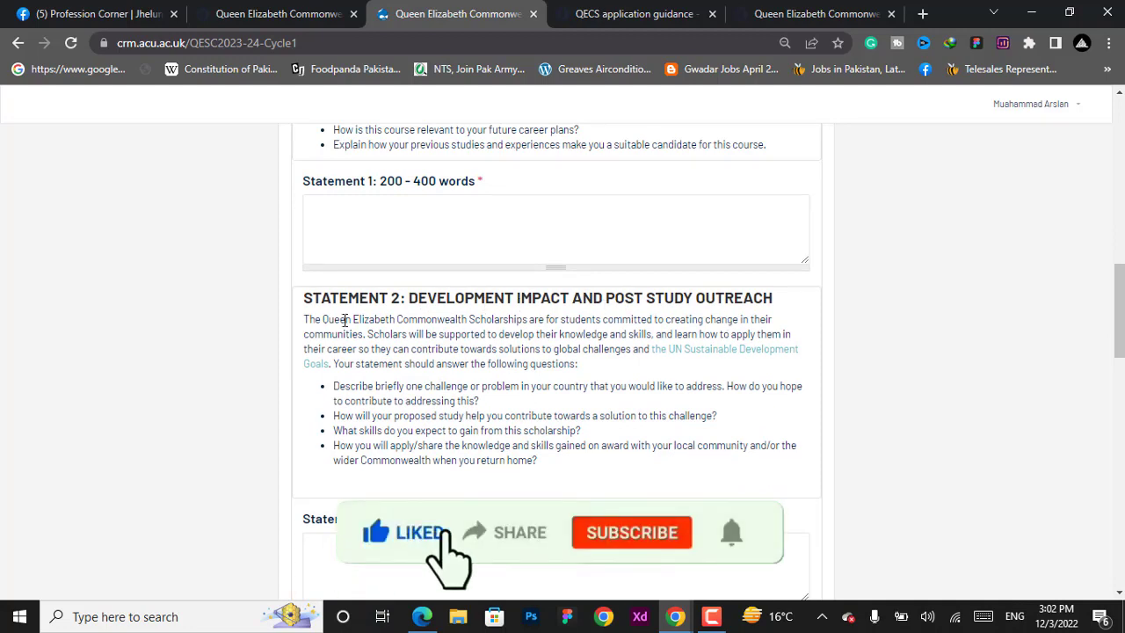
scroll(449, 387, down, 1)
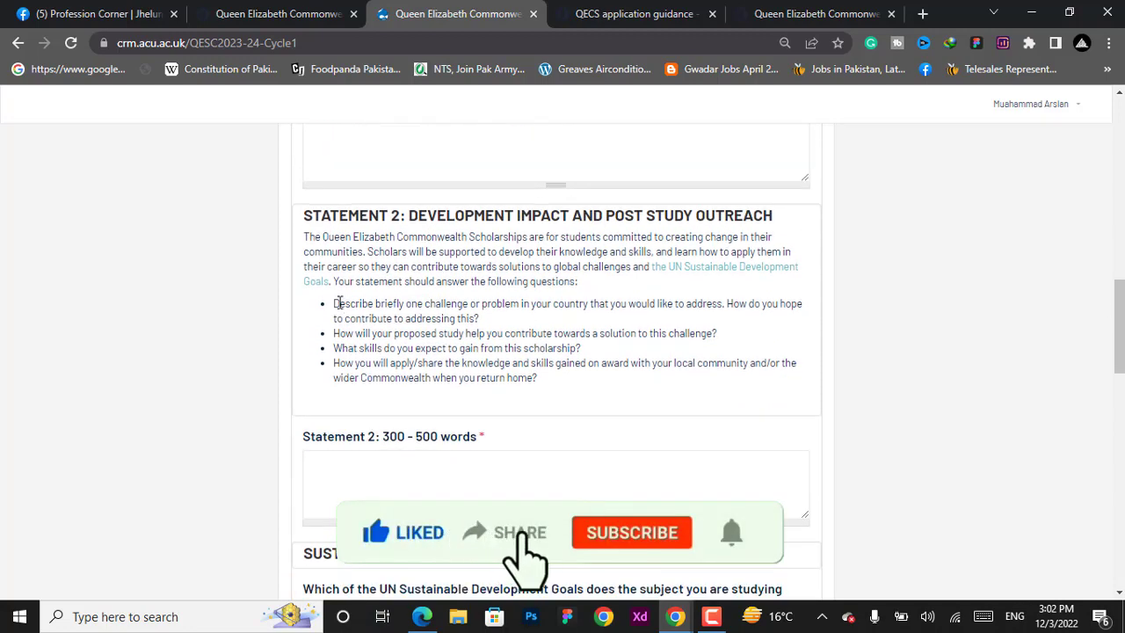
drag(338, 302, 650, 382)
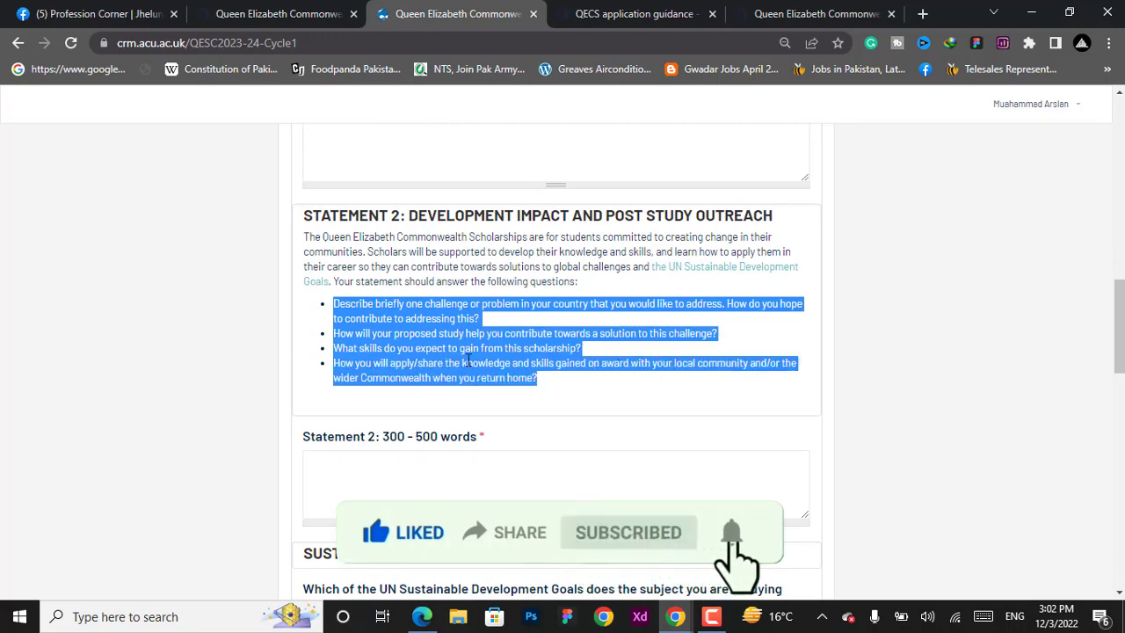
scroll(452, 434, down, 2)
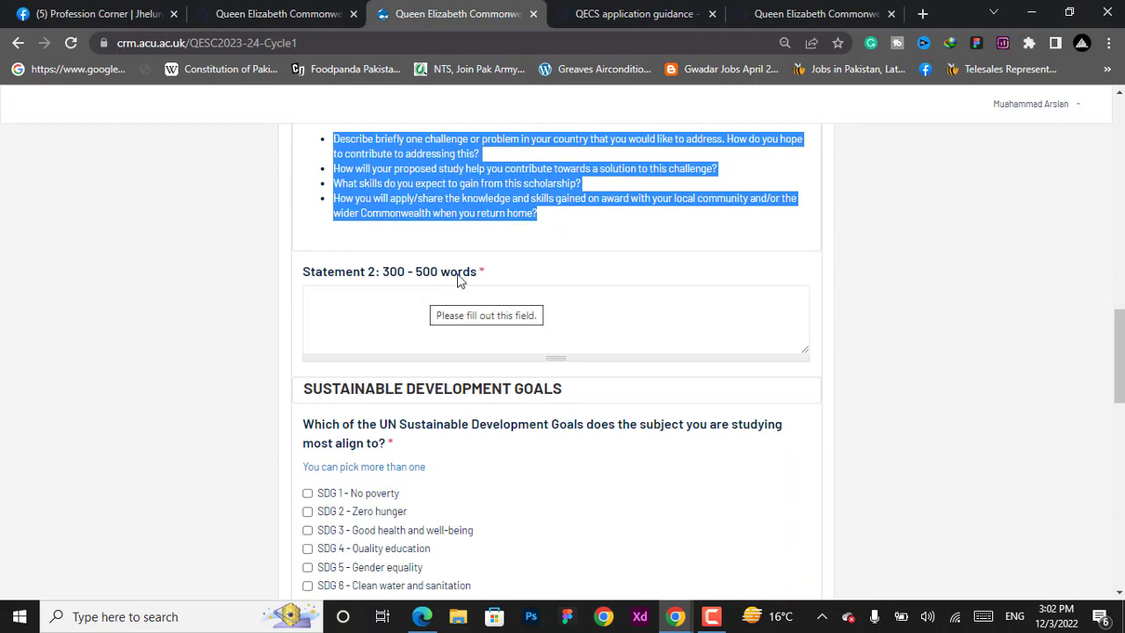
click(587, 266)
Select SDG 1 - No poverty, SDG 2 - Zero hunger, SDG 5 - Gender equality and SDG 13 - Climate action as the aligned goals
scroll(413, 360, down, 1)
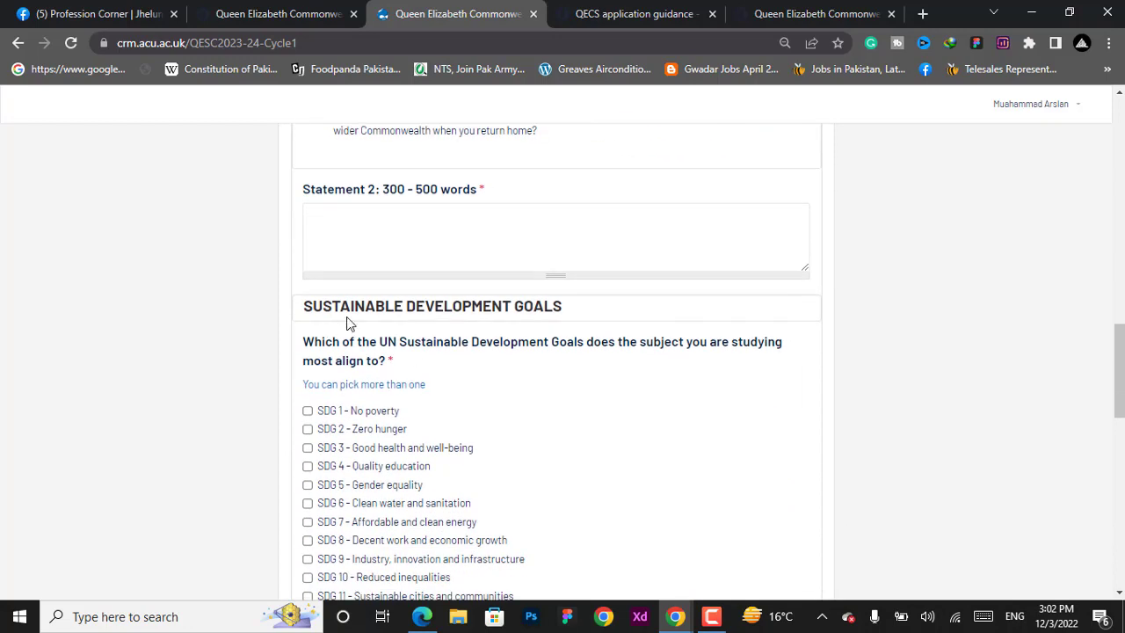
scroll(567, 371, down, 1)
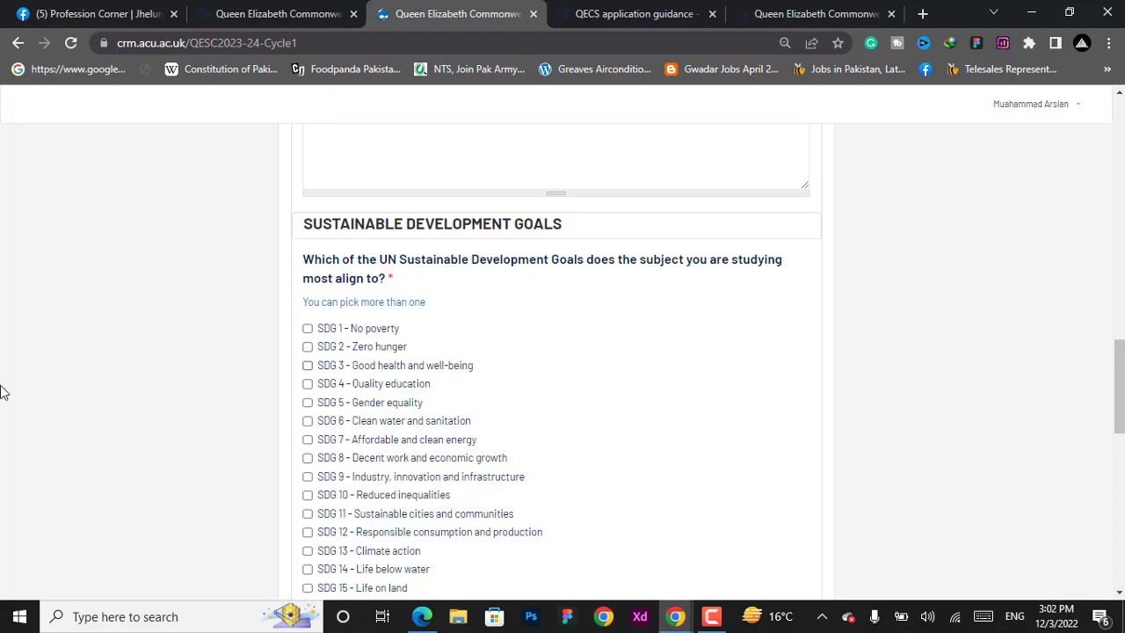
click(306, 328)
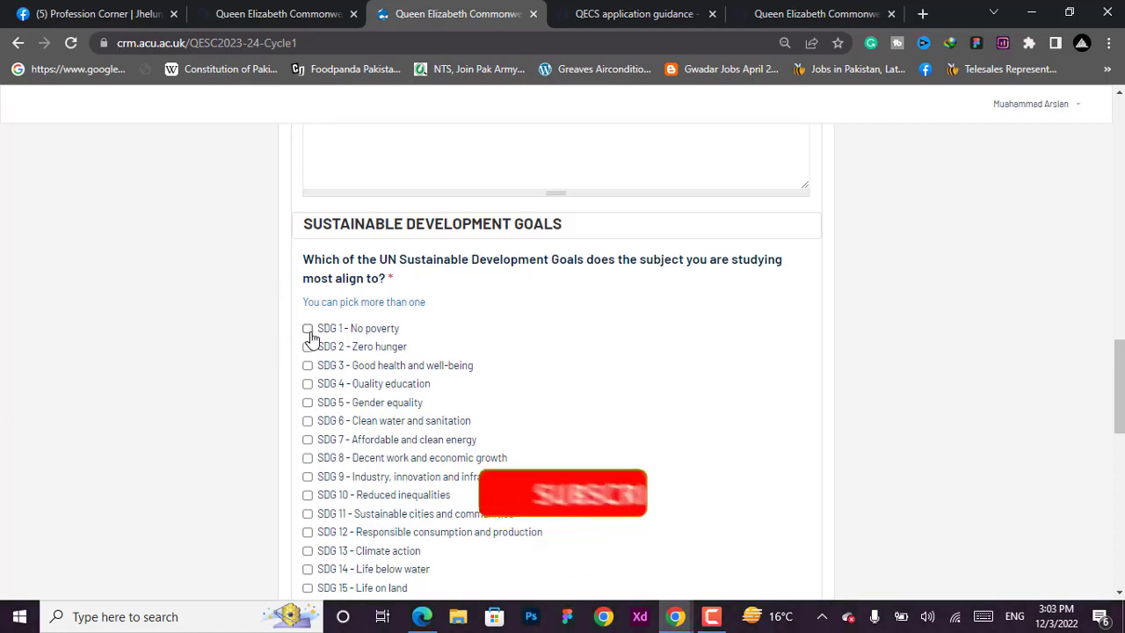
click(308, 403)
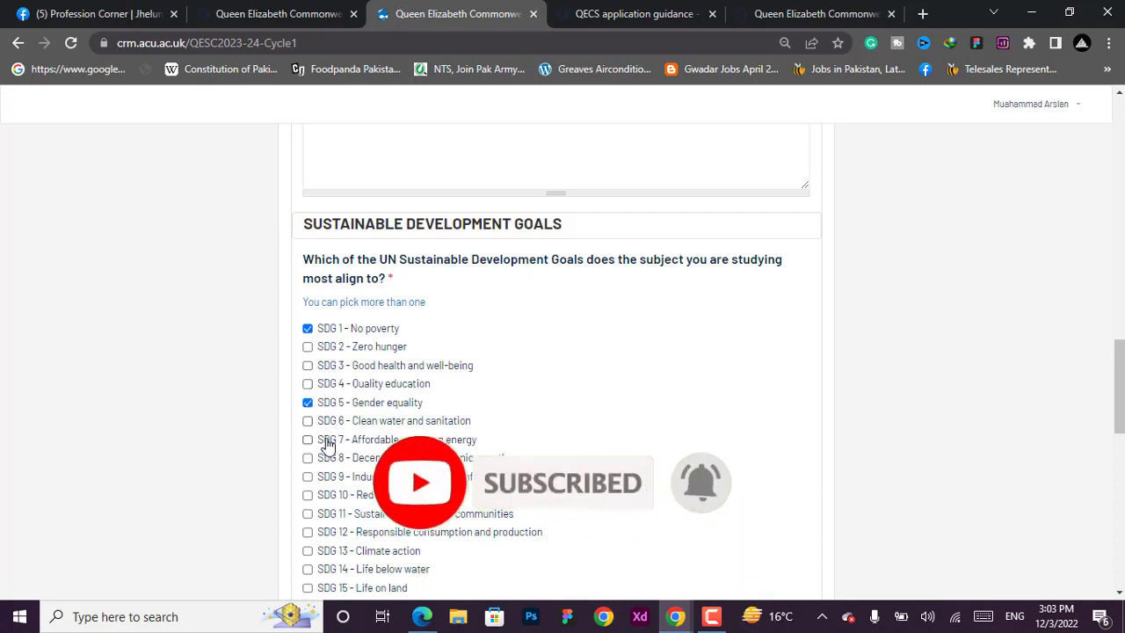
click(307, 347)
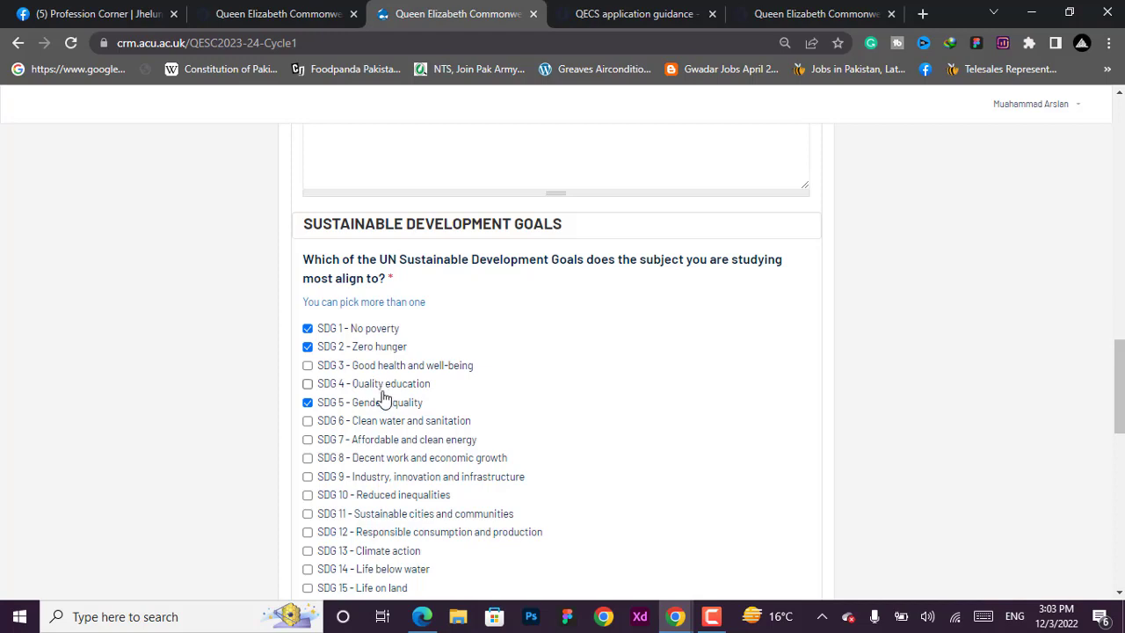
scroll(376, 427, down, 1)
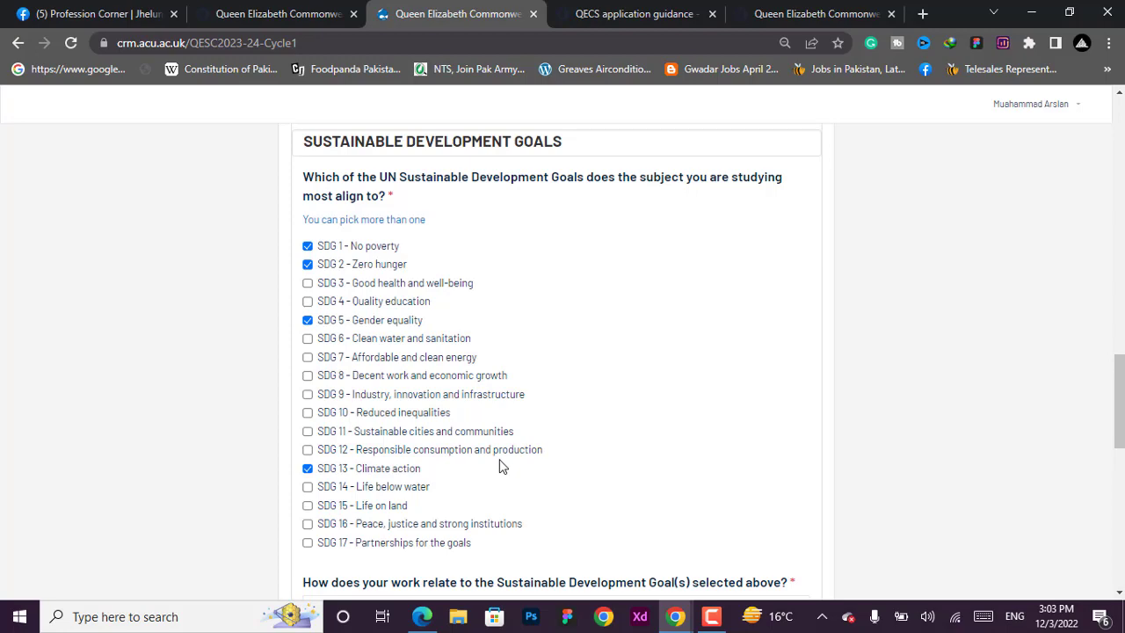
Read the question on how the work relates to the selected goals and the Statement 3: Creating Networks instructions, highlighting its bullet-point questions
scroll(567, 359, down, 3)
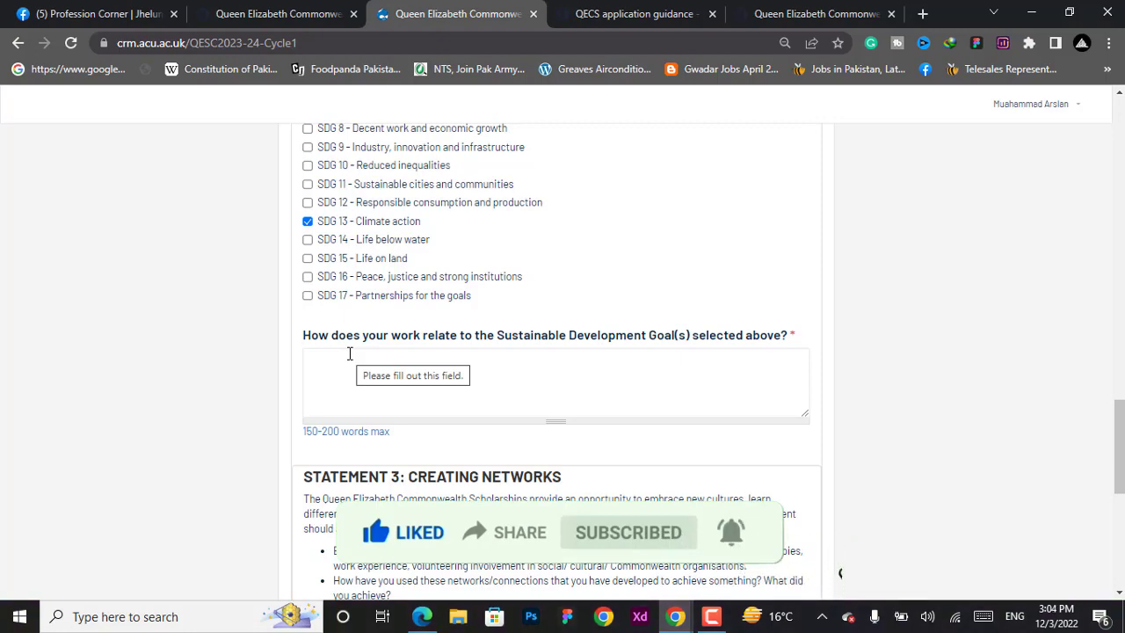
scroll(482, 186, down, 3)
scroll(483, 186, down, 1)
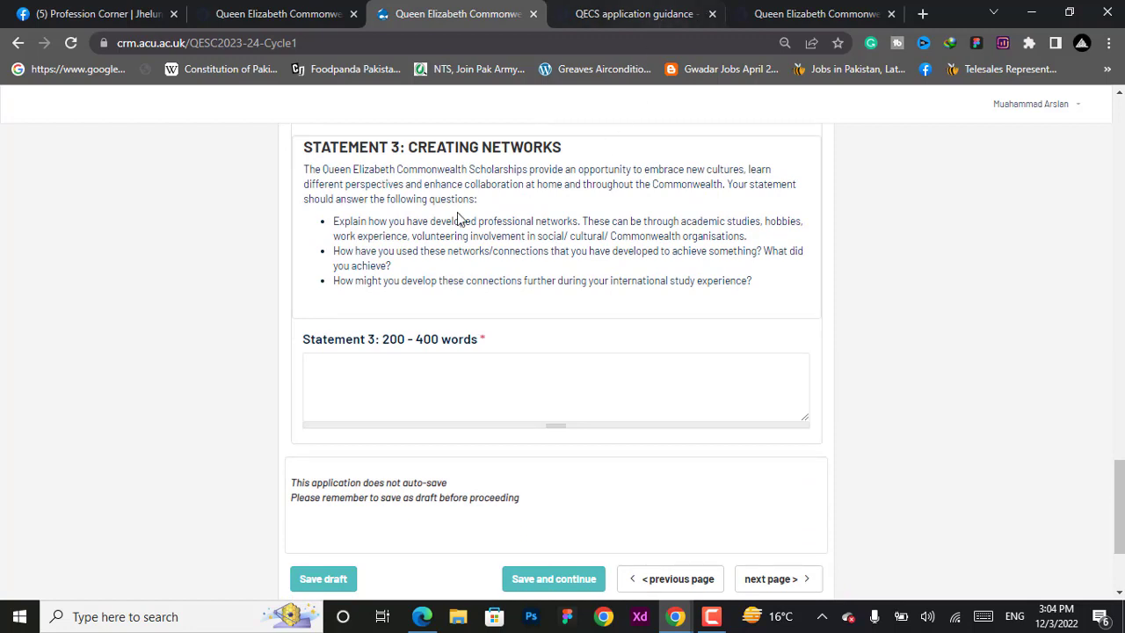
drag(335, 221, 760, 297)
click(788, 271)
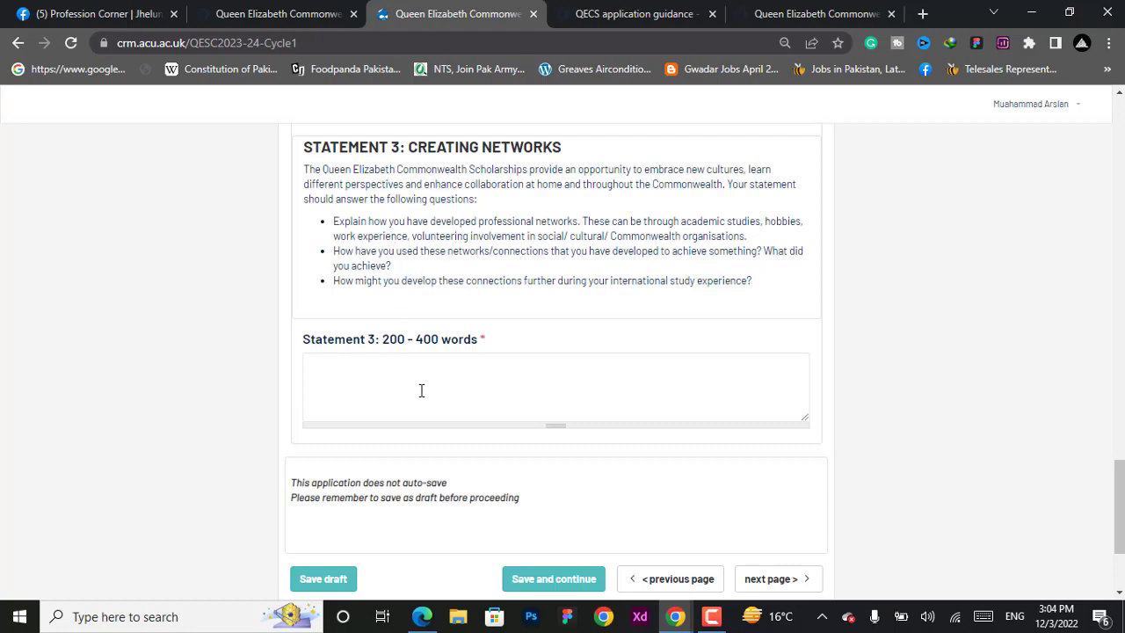
scroll(450, 355, down, 2)
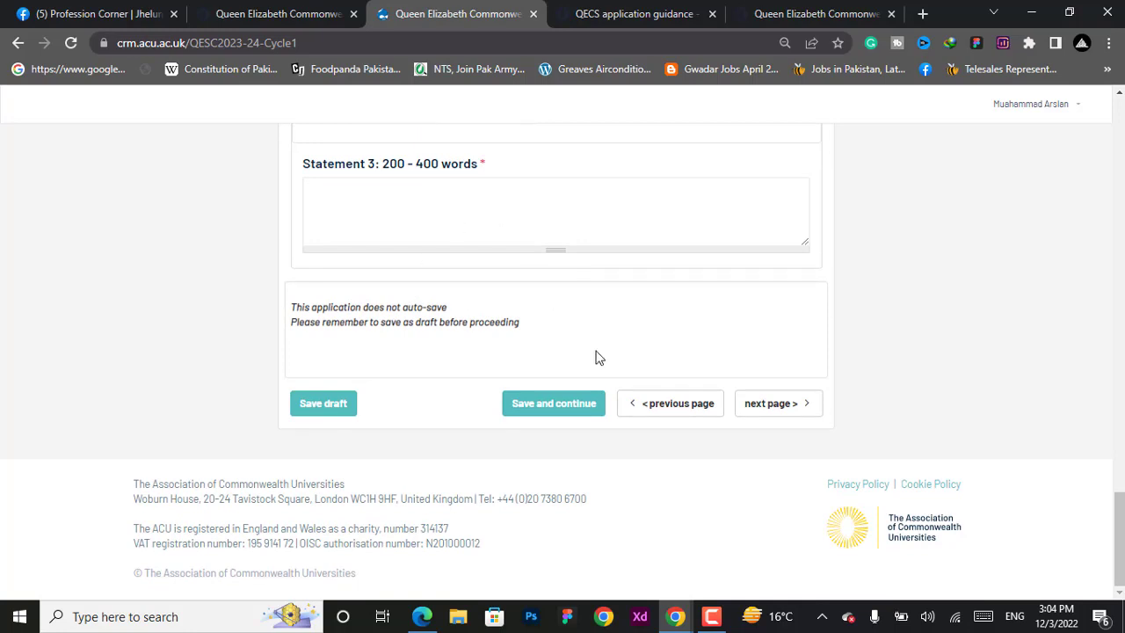
Advance to the references page of the form and highlight the list of requirements the references should meet
click(816, 409)
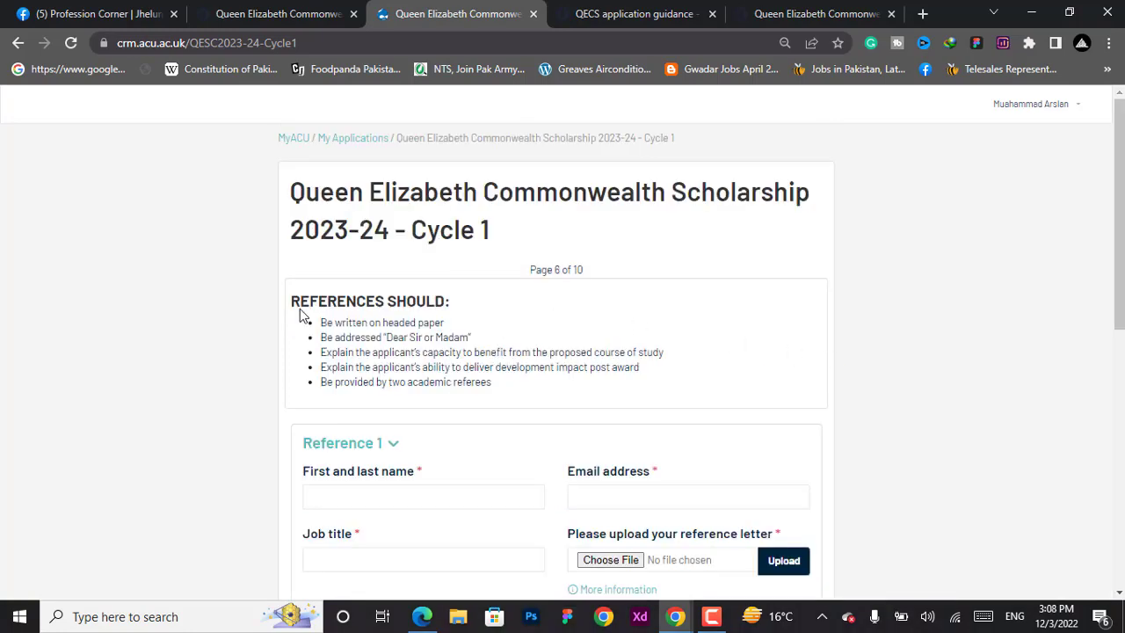
scroll(535, 357, down, 2)
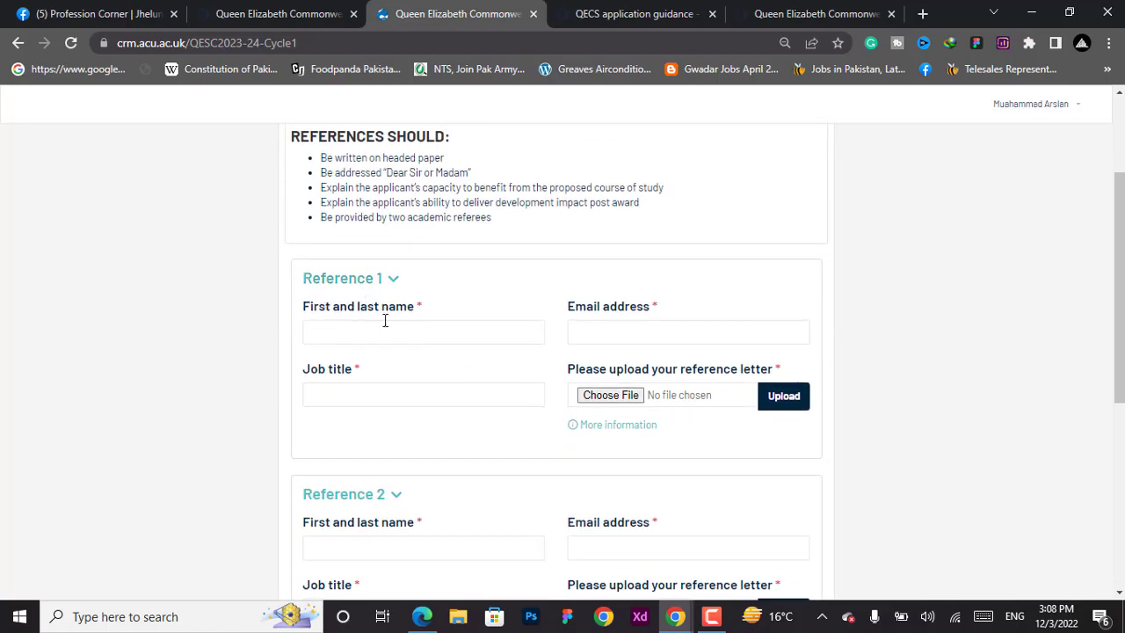
scroll(369, 276, up, 1)
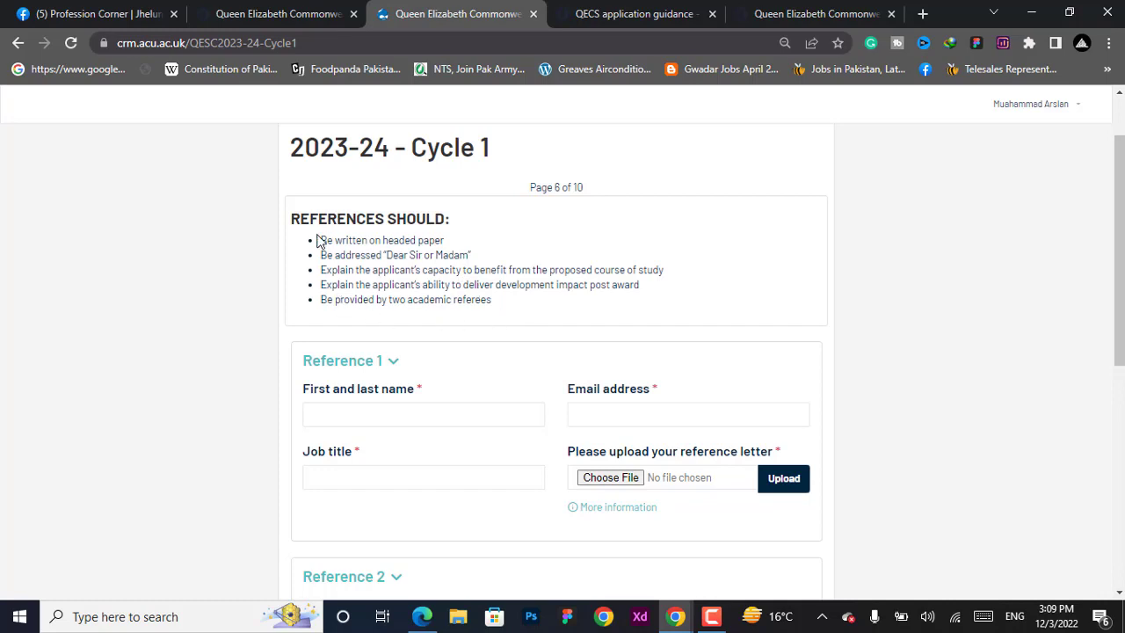
drag(319, 241, 522, 312)
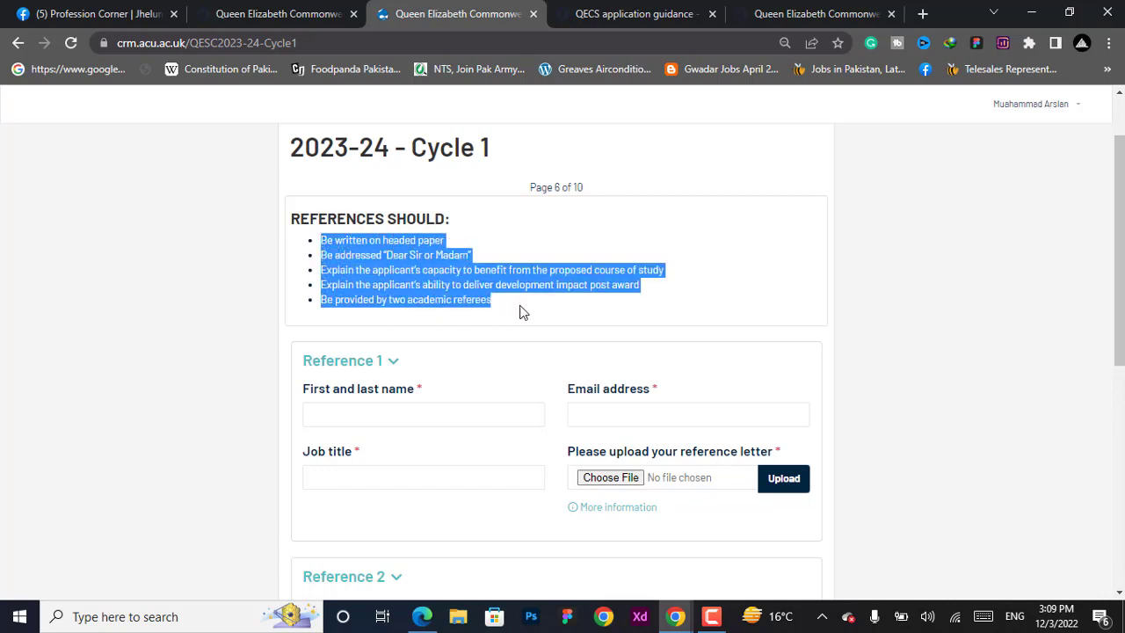
click(521, 312)
scroll(500, 412, down, 1)
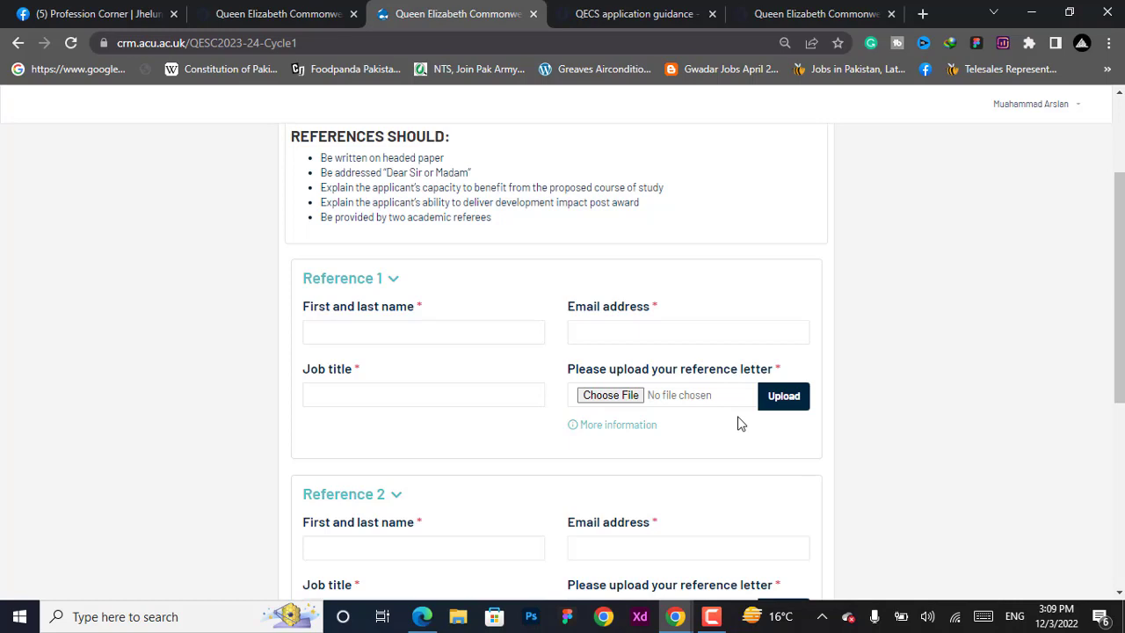
Review the Reference 1 and Reference 2 fields with the reference letter's file requirements, and save and continue to the next page
scroll(1016, 441, down, 4)
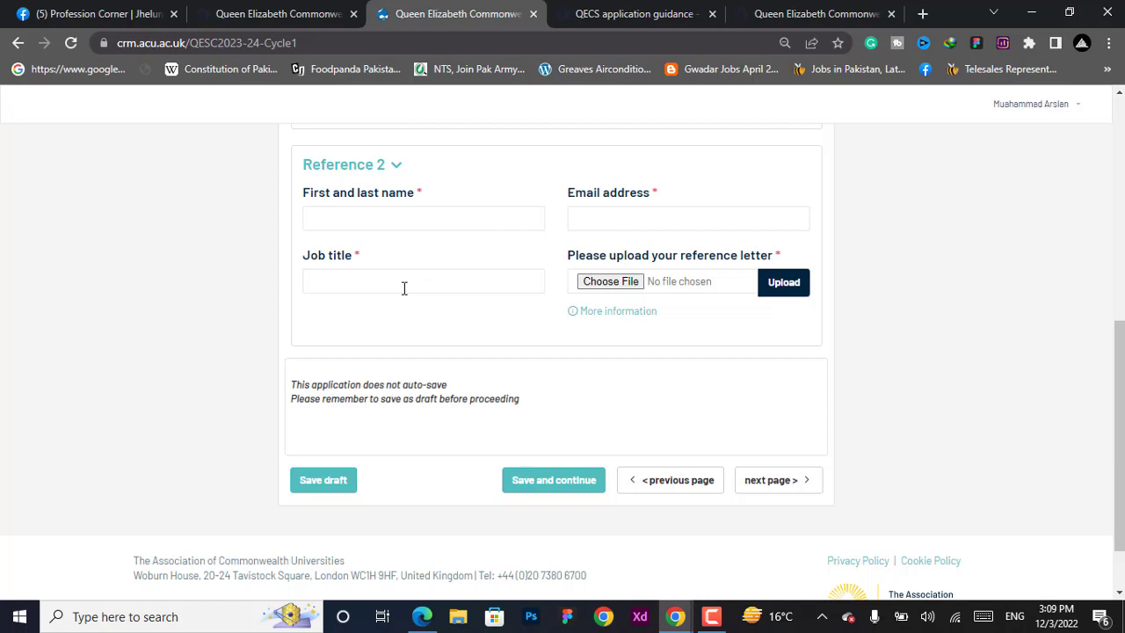
scroll(404, 288, up, 3)
scroll(655, 279, down, 1)
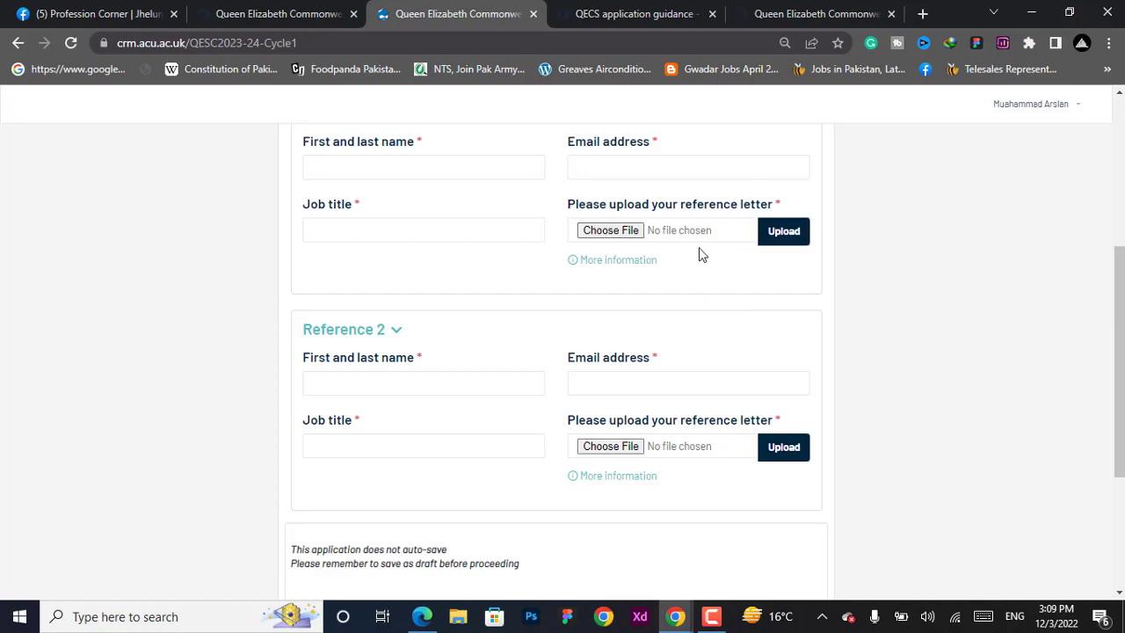
click(590, 266)
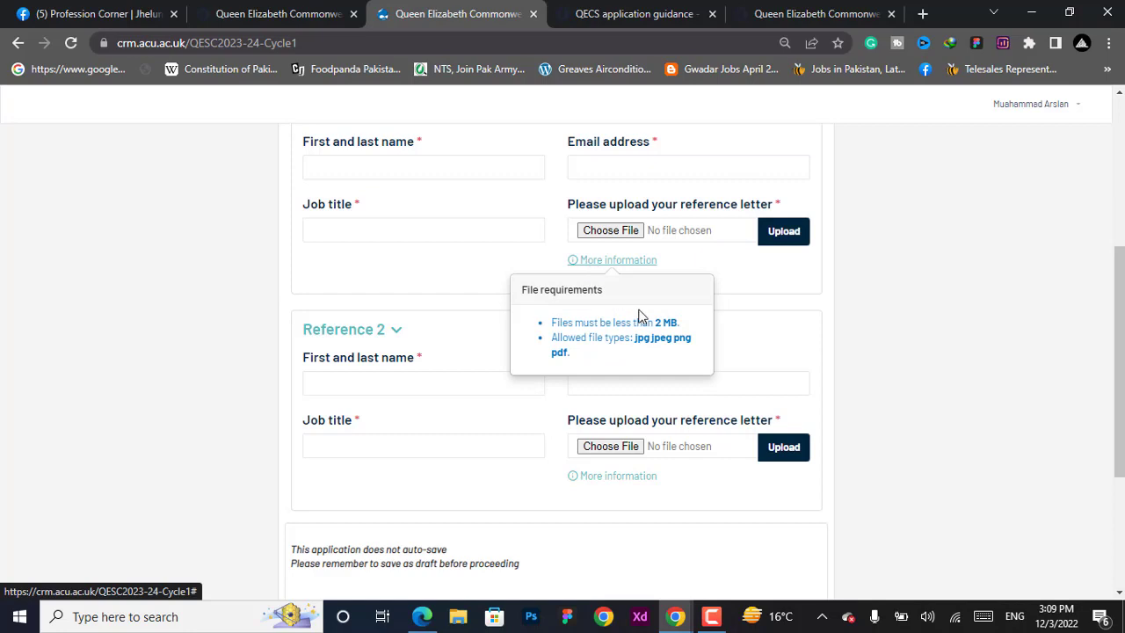
click(771, 334)
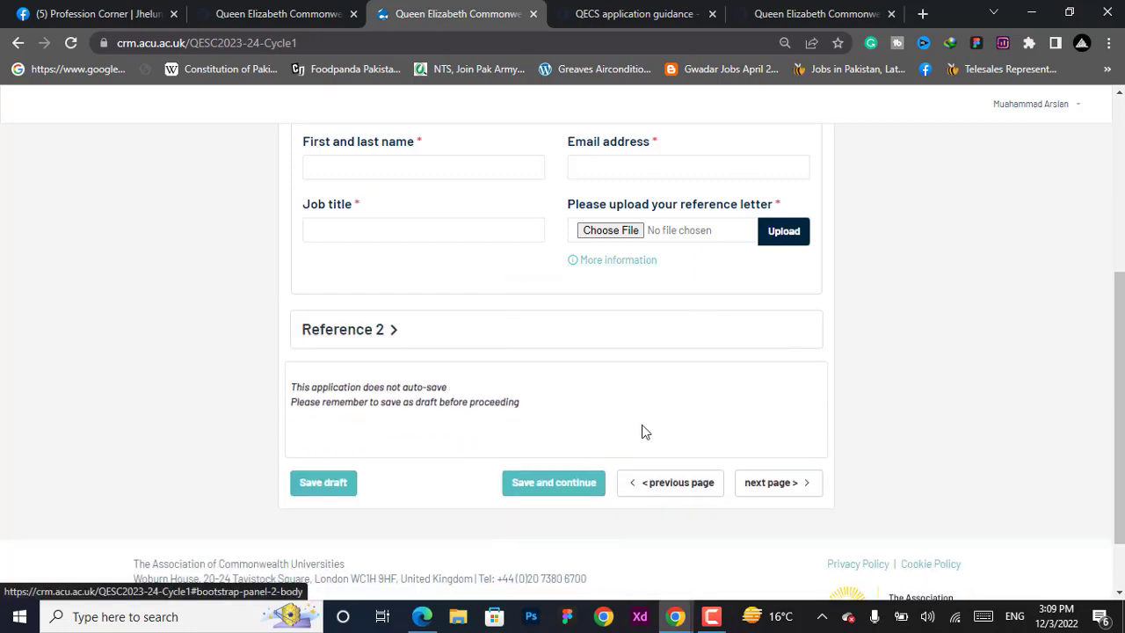
click(587, 485)
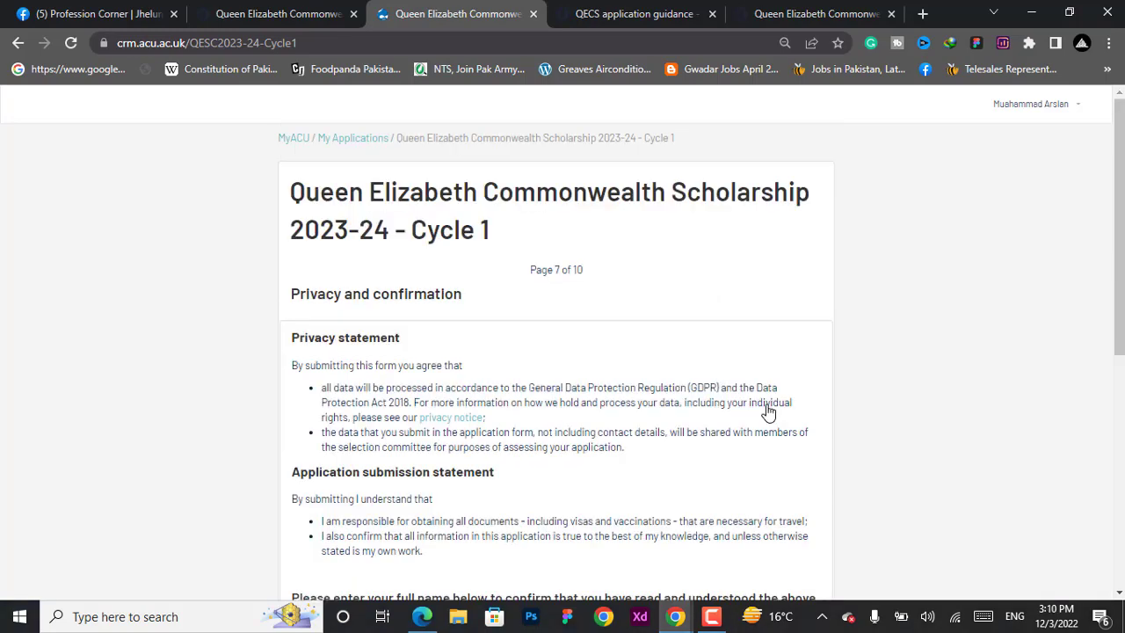
Review the privacy and application submission statements with their full-name confirmation field, and save and continue to the next page
scroll(475, 395, down, 1)
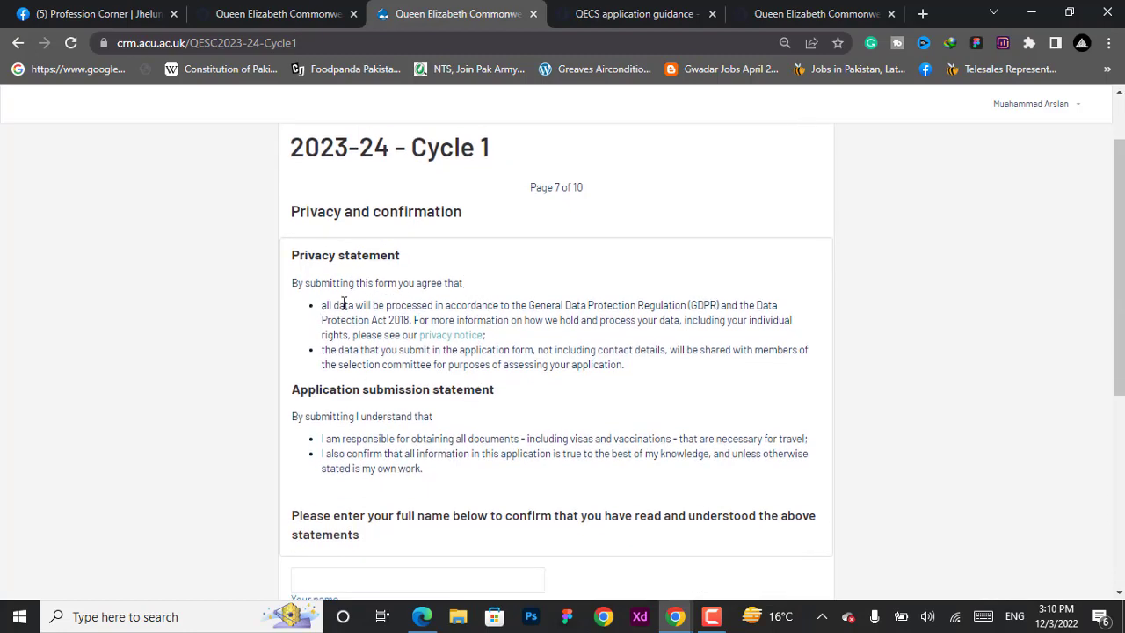
scroll(464, 322, down, 1)
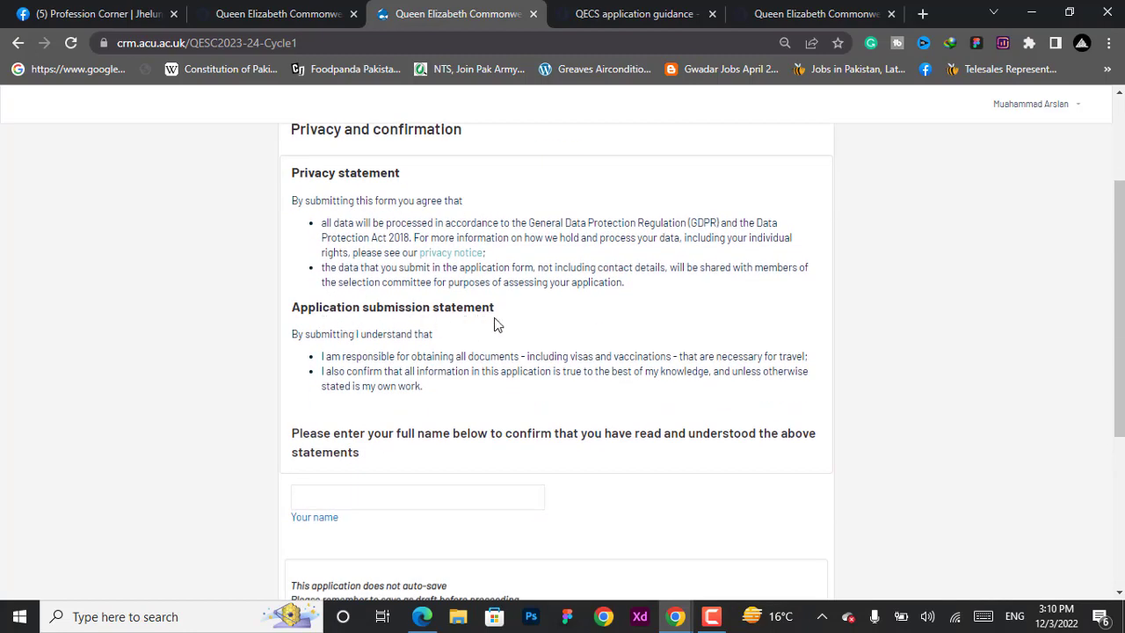
scroll(510, 322, down, 2)
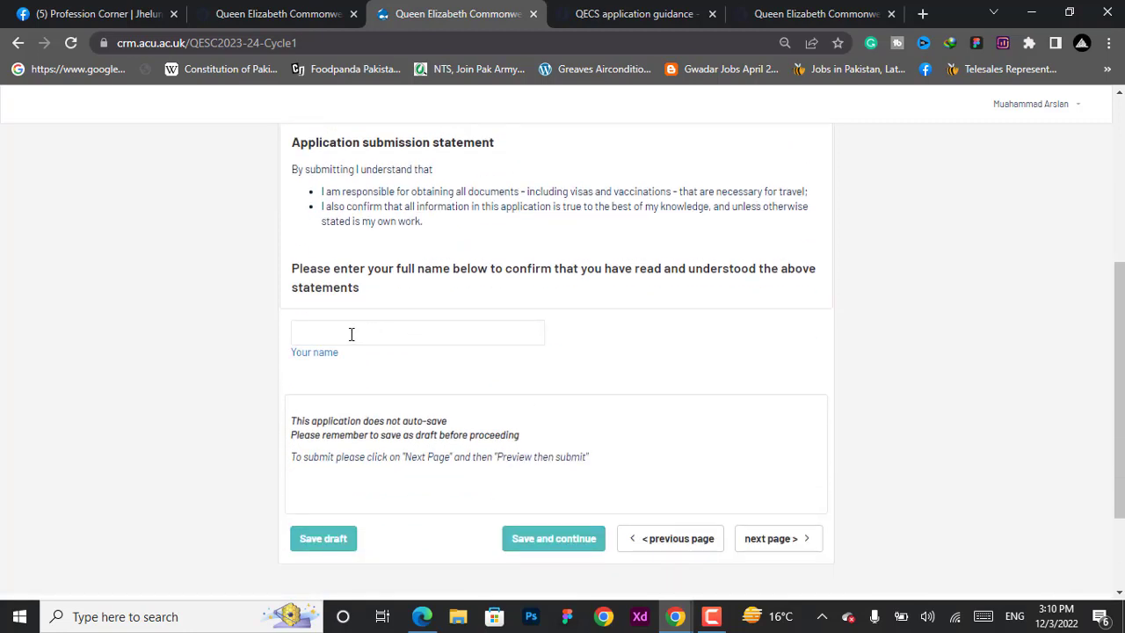
click(351, 334)
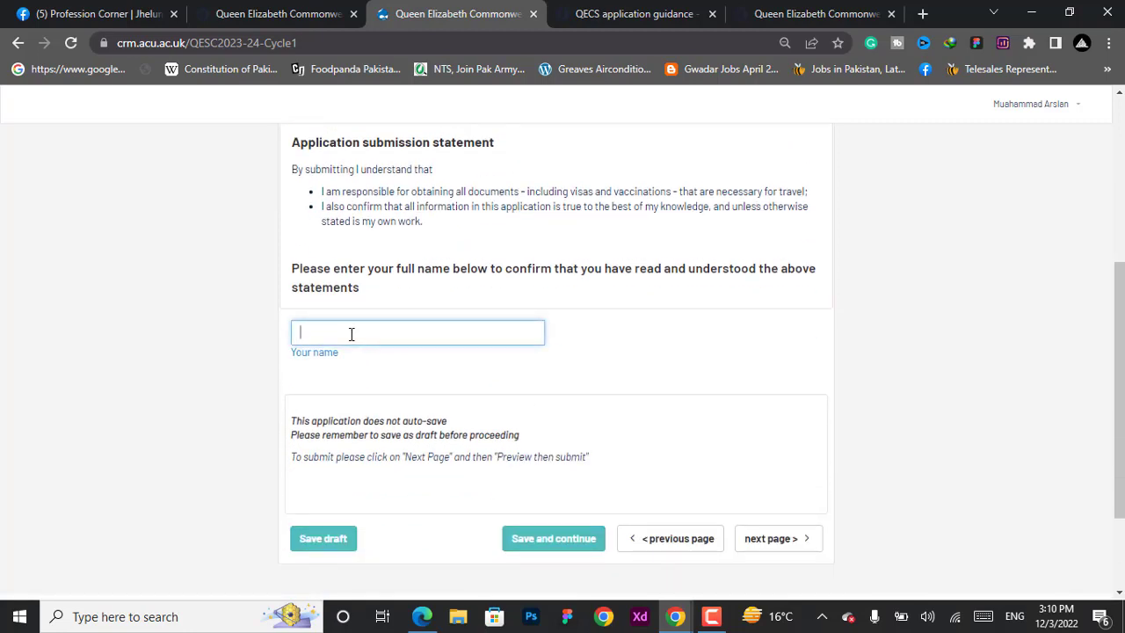
click(582, 539)
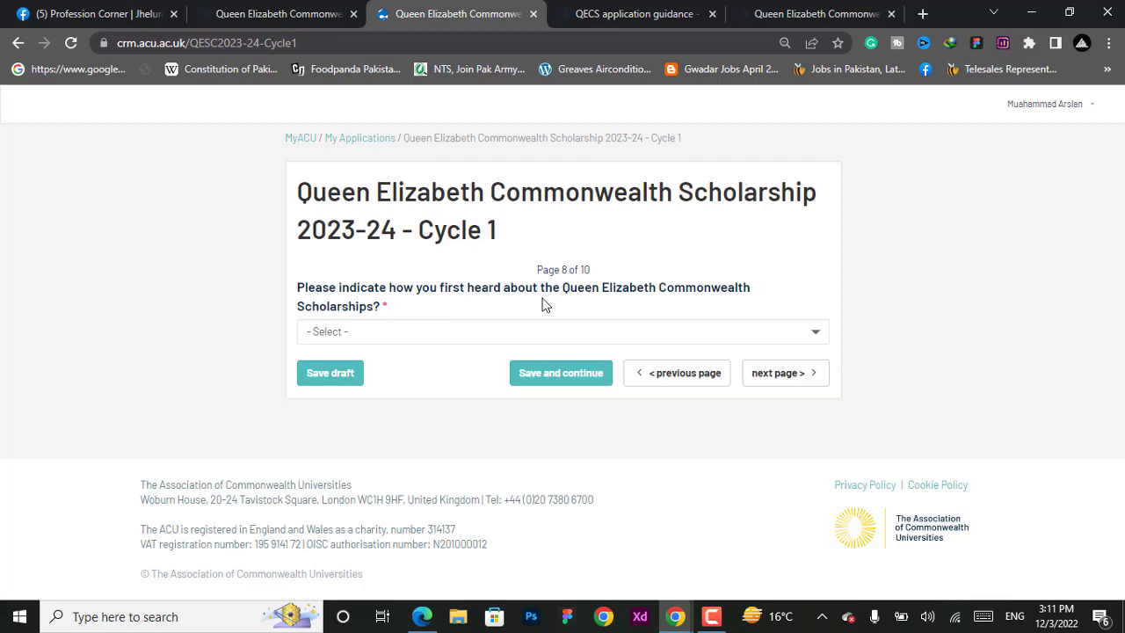
Choose Social Media (Facebook, LinkedIn, Twitter etc) as how the scholarships were first heard about and advance to the next page
click(543, 340)
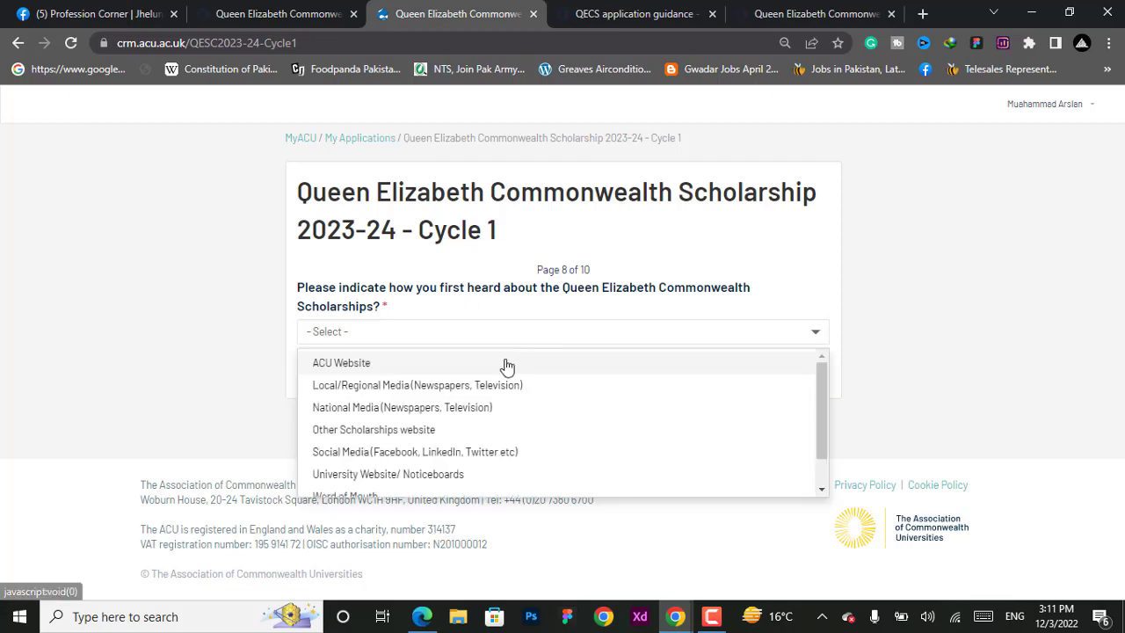
click(457, 452)
click(784, 379)
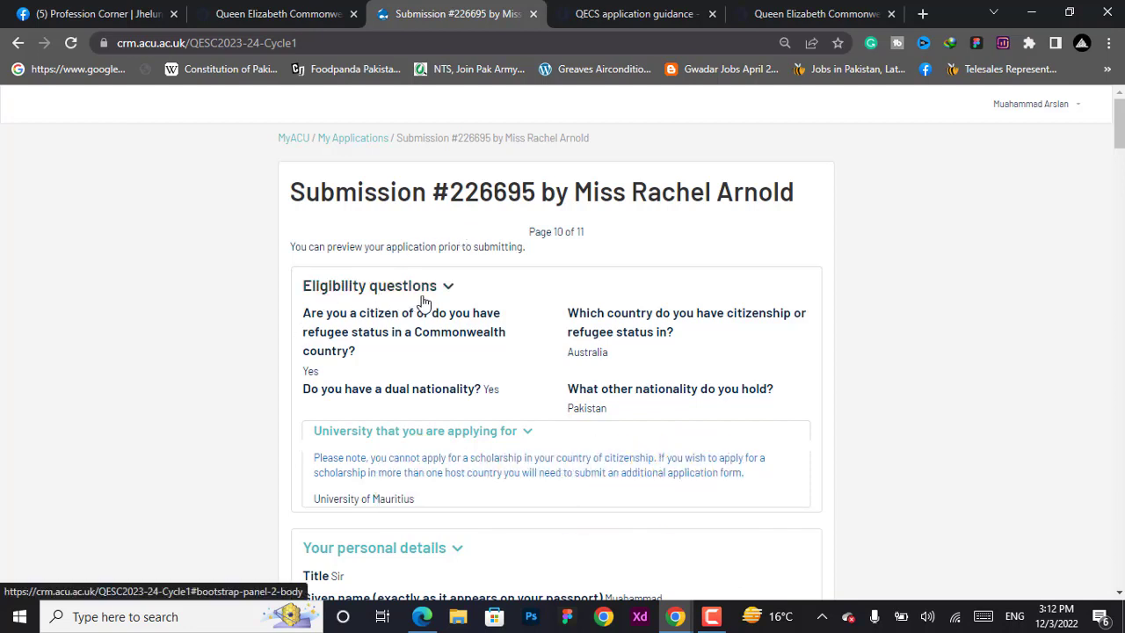
Examine the application preview's eligibility answers, personal details, permanent address, academic record and academic certificates
scroll(435, 303, down, 3)
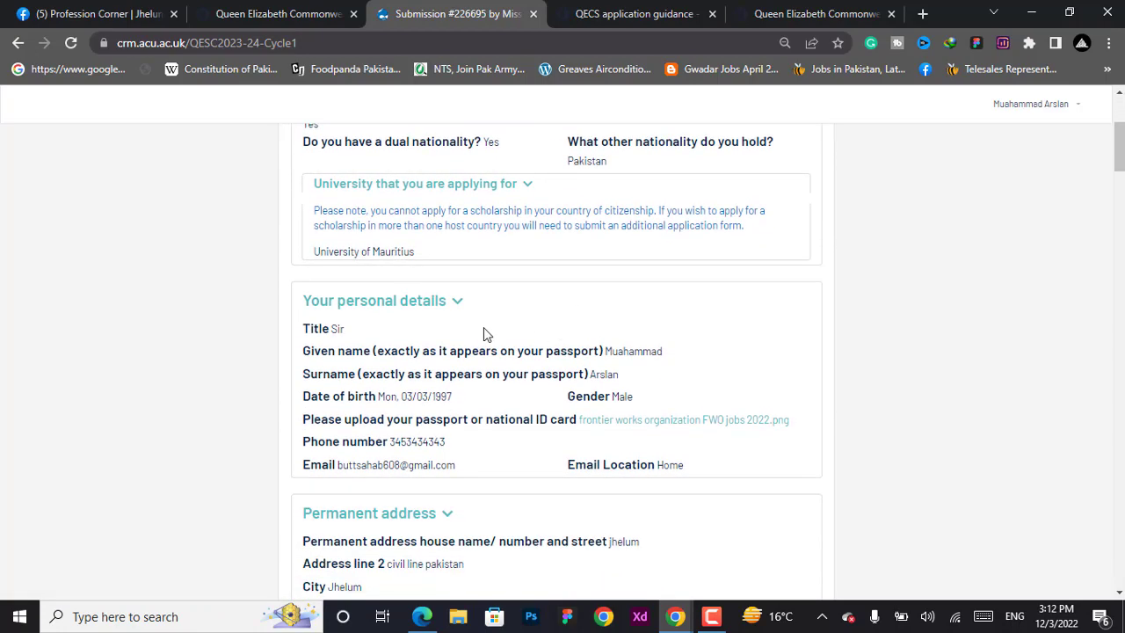
scroll(454, 326, down, 2)
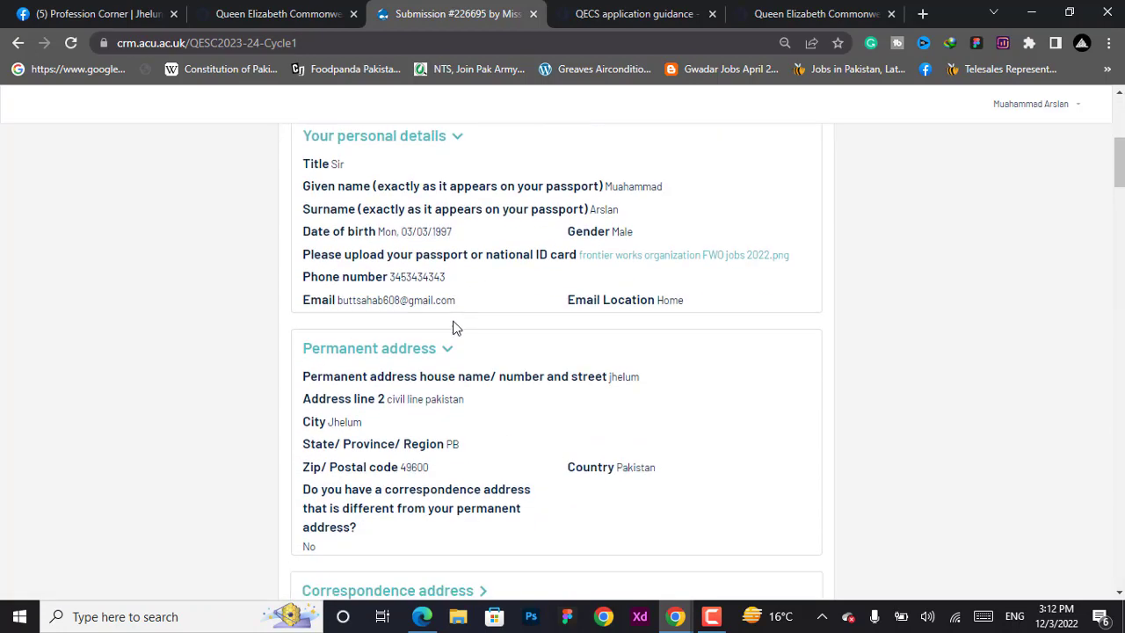
scroll(470, 331, down, 1)
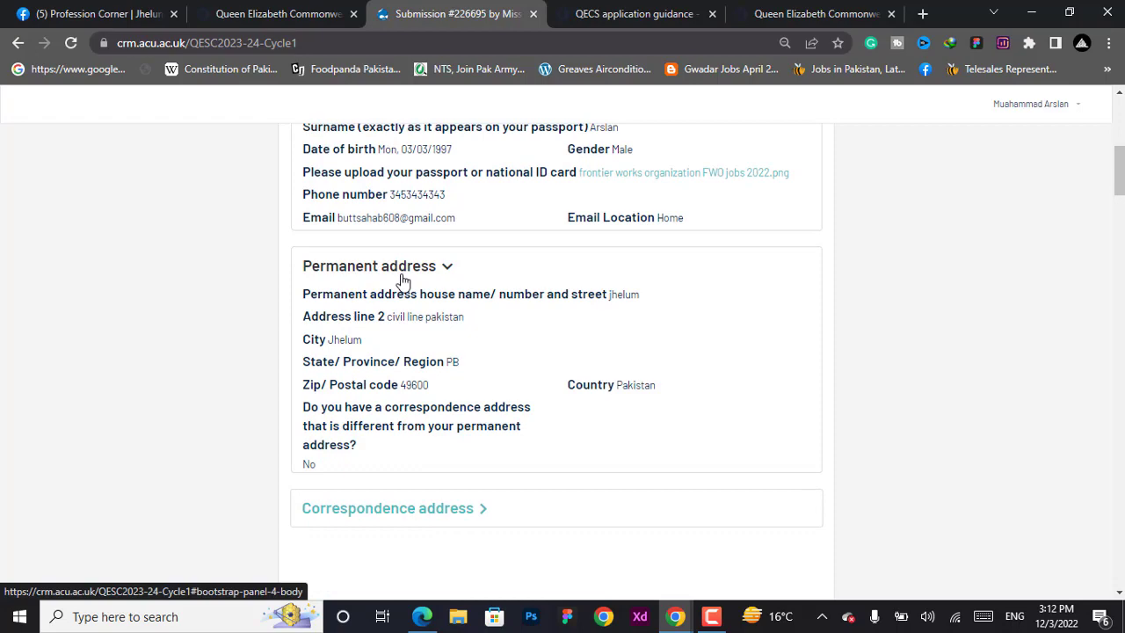
scroll(404, 286, down, 1)
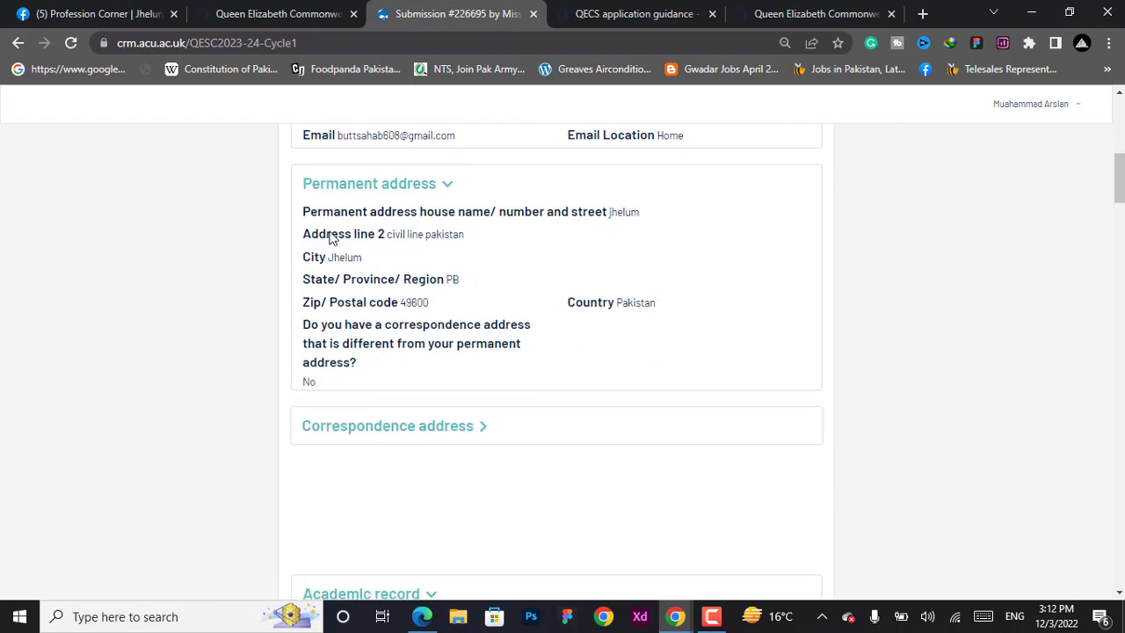
scroll(578, 321, down, 2)
scroll(578, 322, down, 3)
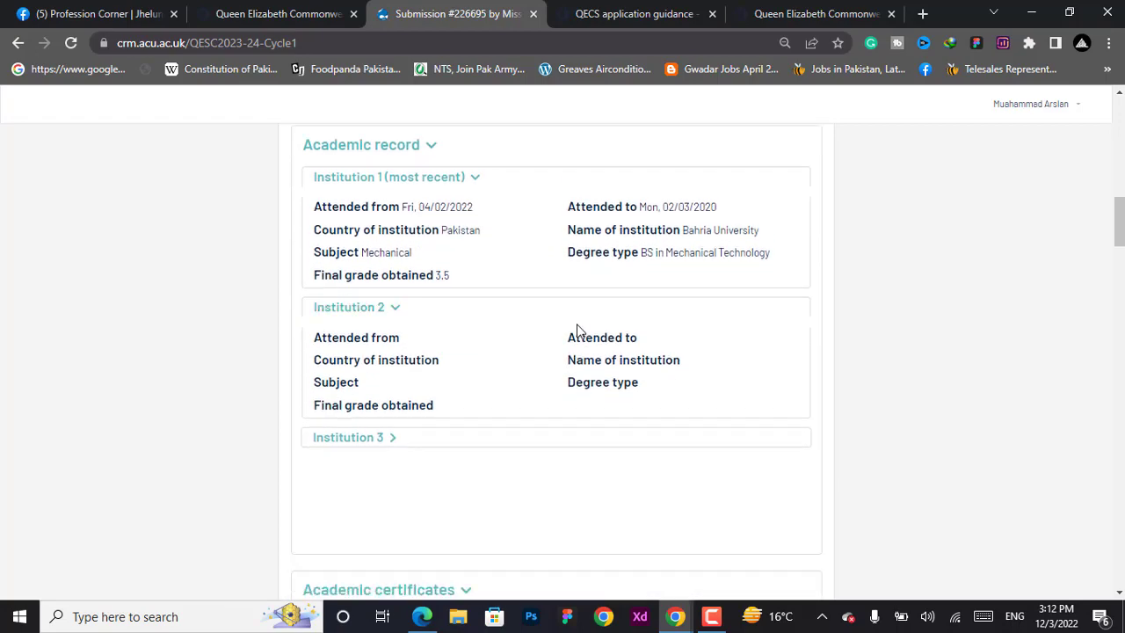
scroll(577, 329, down, 1)
scroll(577, 329, down, 4)
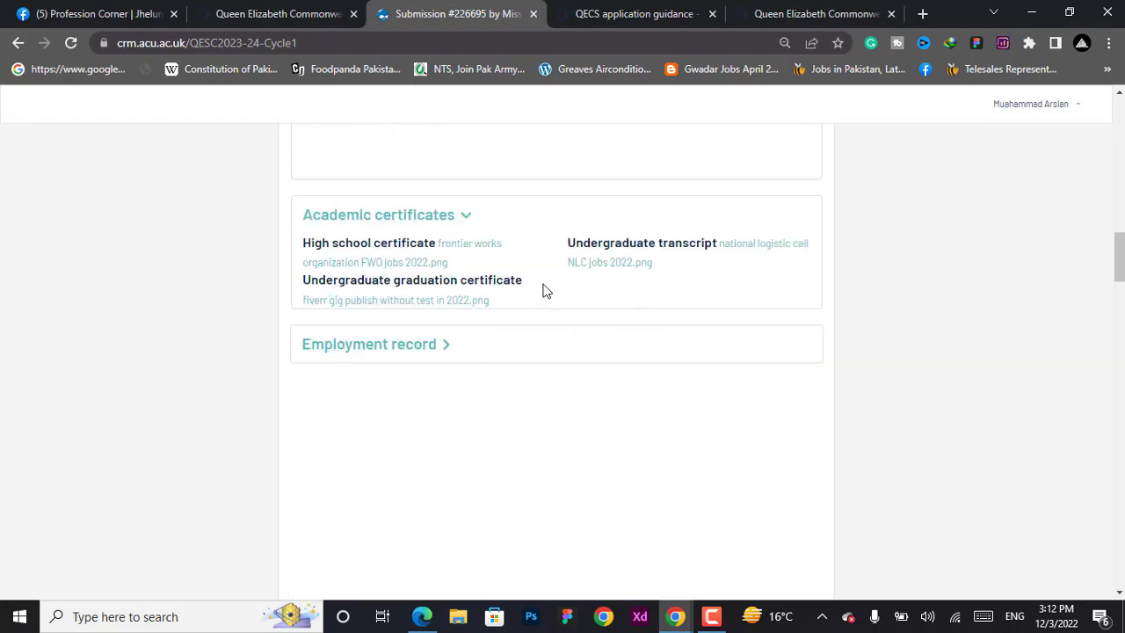
Check the study plan statements, both references, and the privacy and confirmation section in the rest of the preview, down to the submission options
scroll(595, 326, down, 6)
scroll(656, 351, down, 12)
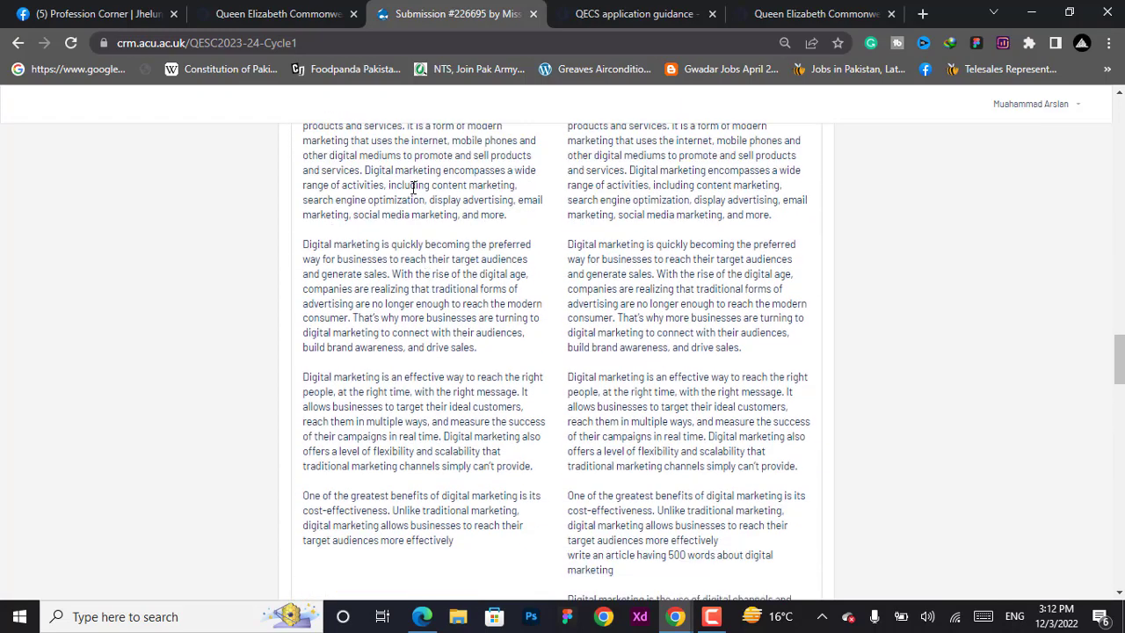
scroll(598, 316, up, 3)
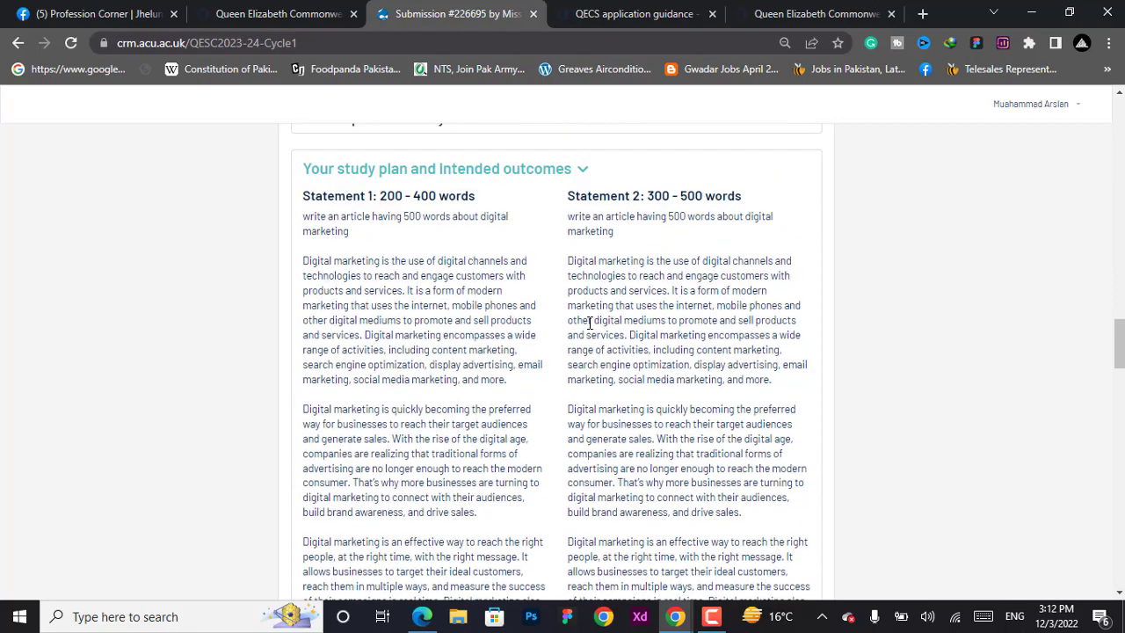
scroll(606, 377, down, 10)
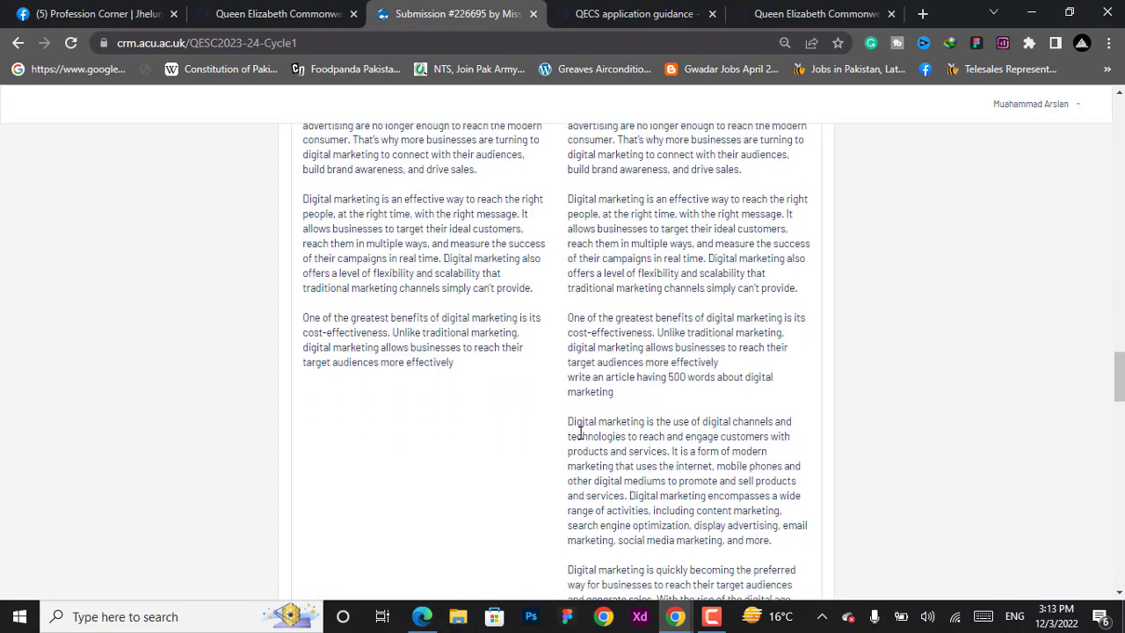
scroll(603, 481, down, 15)
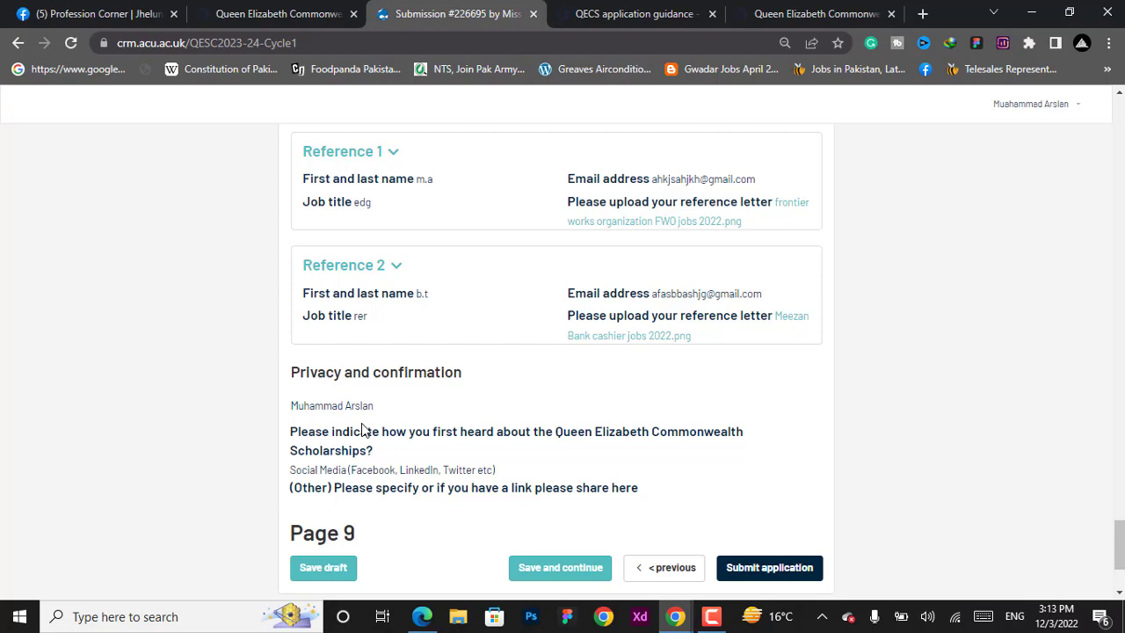
scroll(740, 545, up, 1)
scroll(770, 545, down, 2)
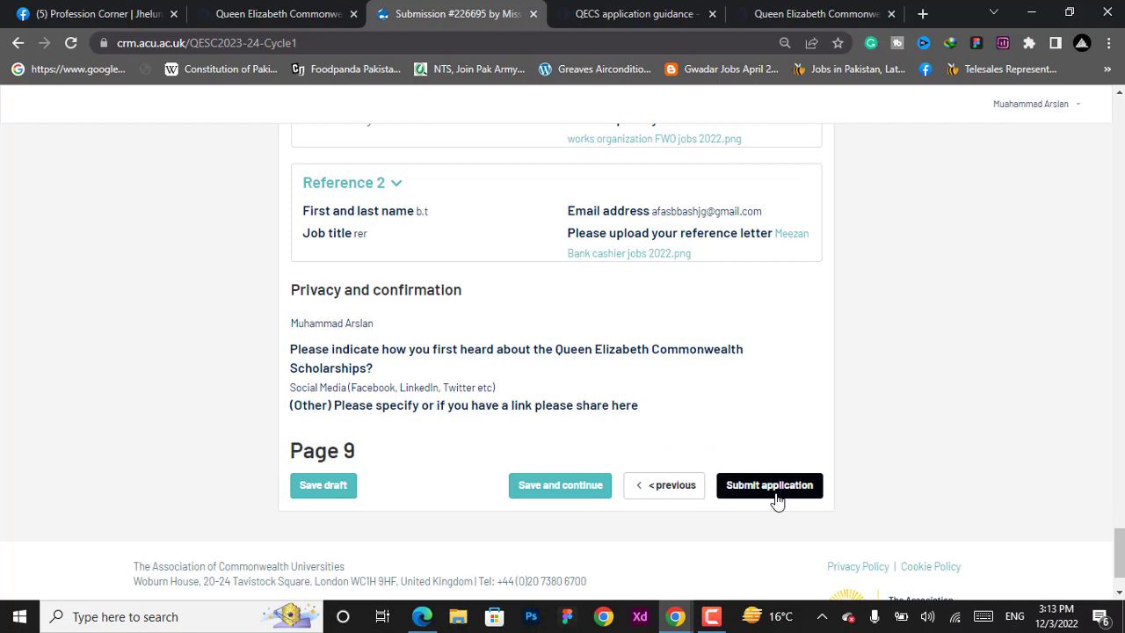